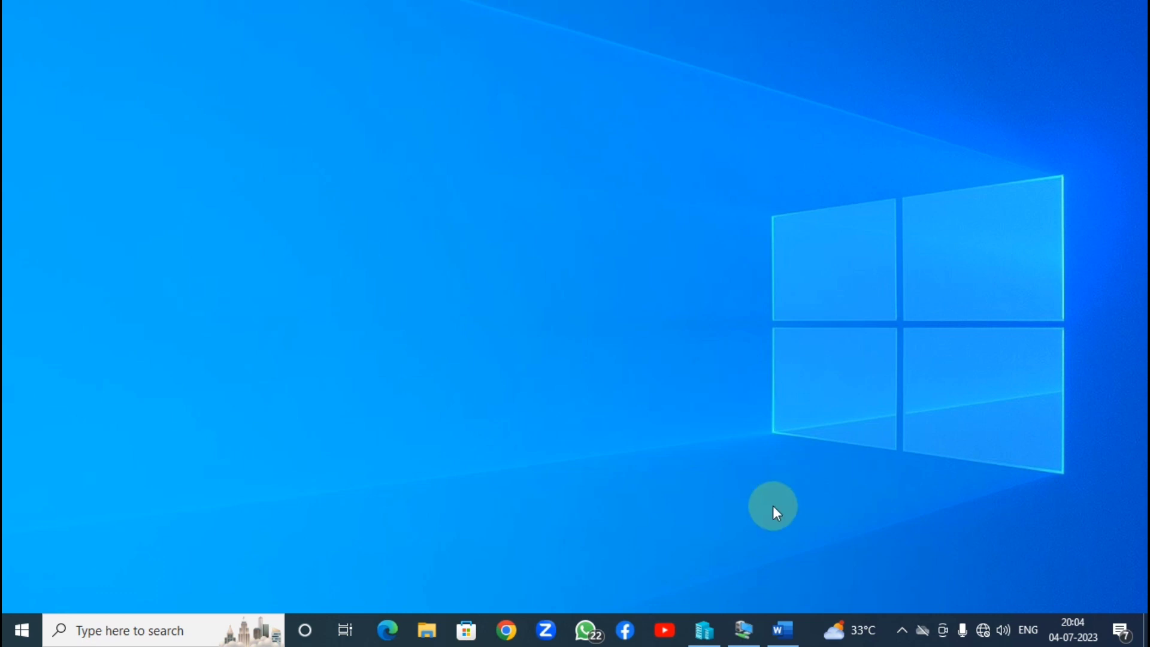
Step: Restore the minimized Word document listing the WDS requirements
left_click(782, 629)
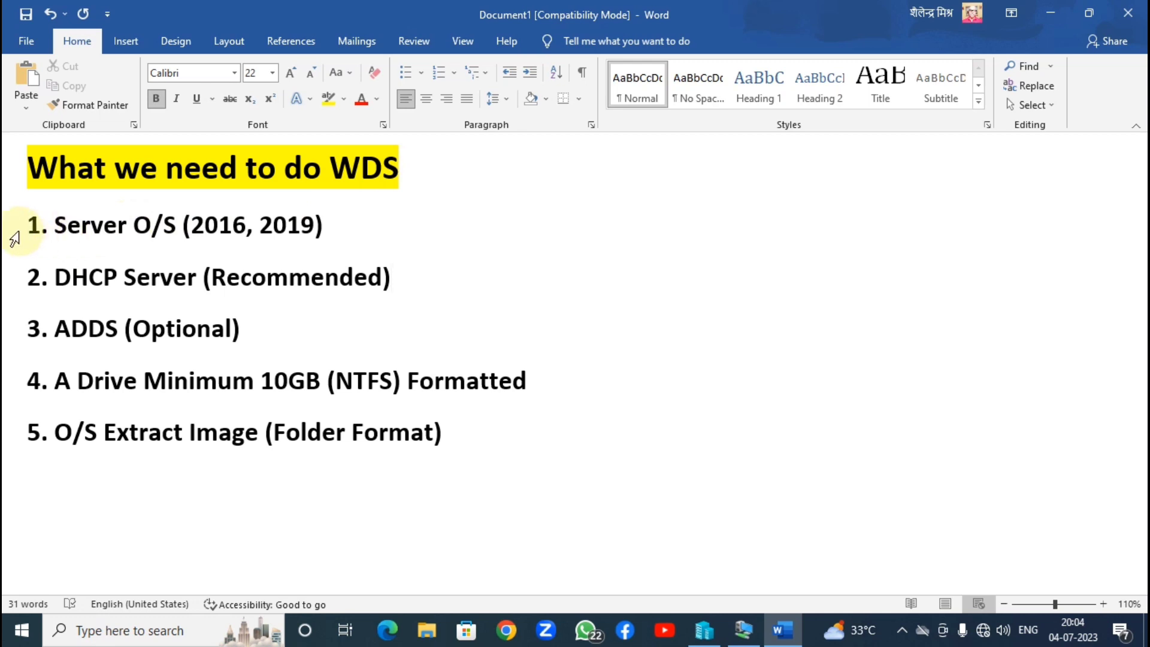
left_click(14, 239)
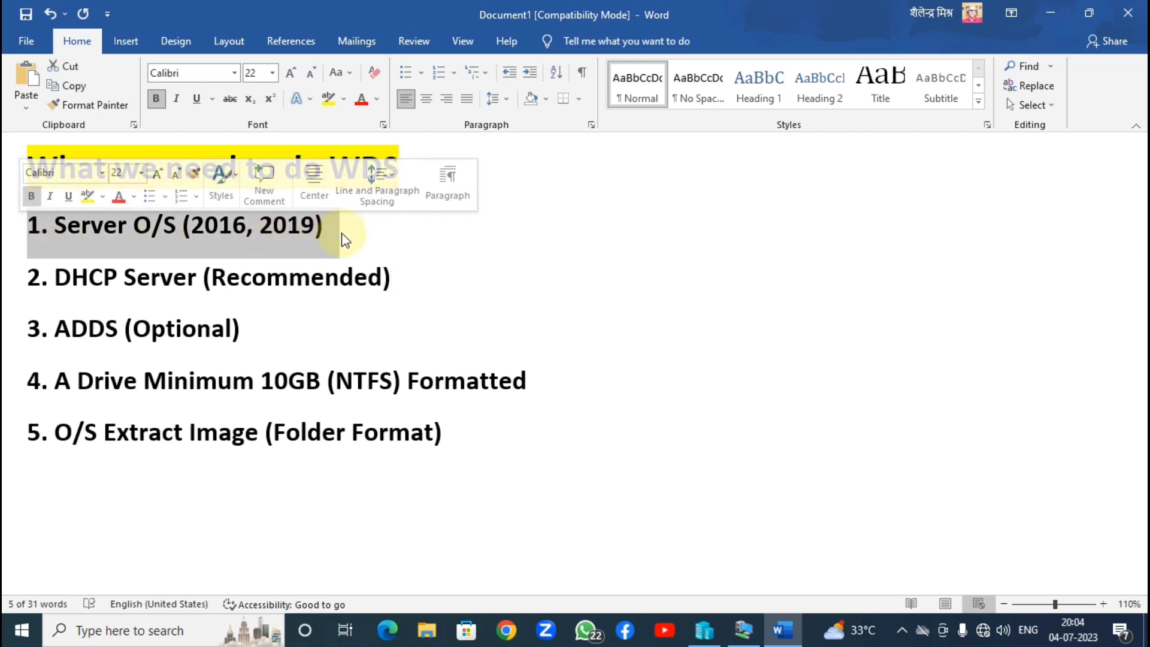
left_click(372, 237)
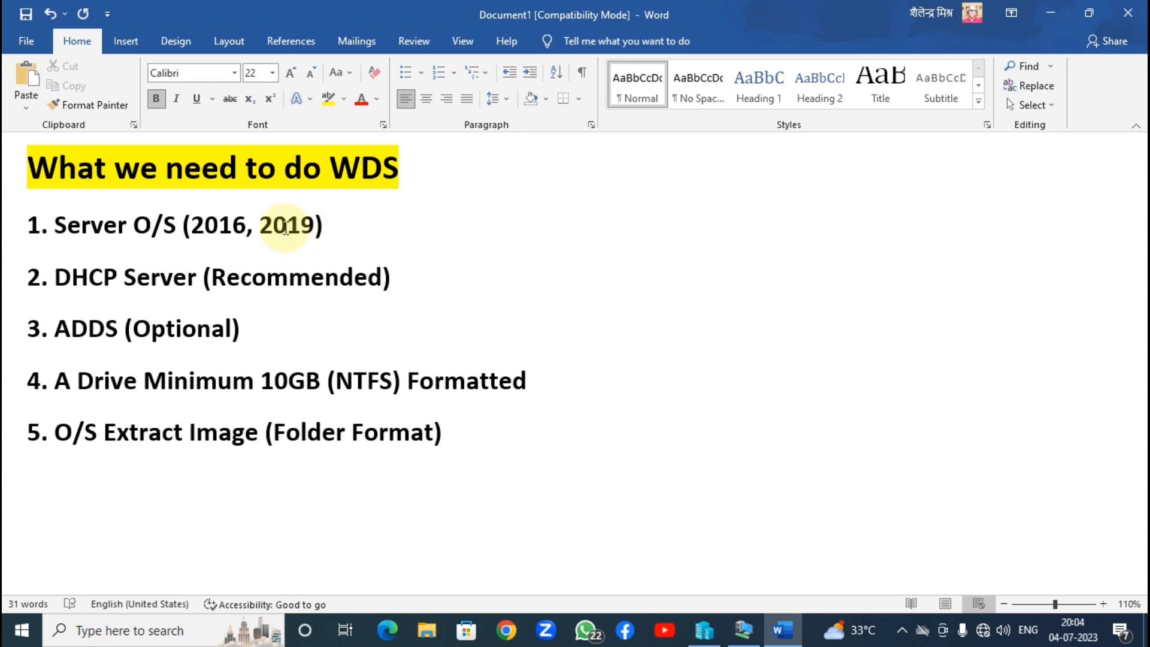
left_click_drag(192, 225, 312, 226)
left_click(350, 238)
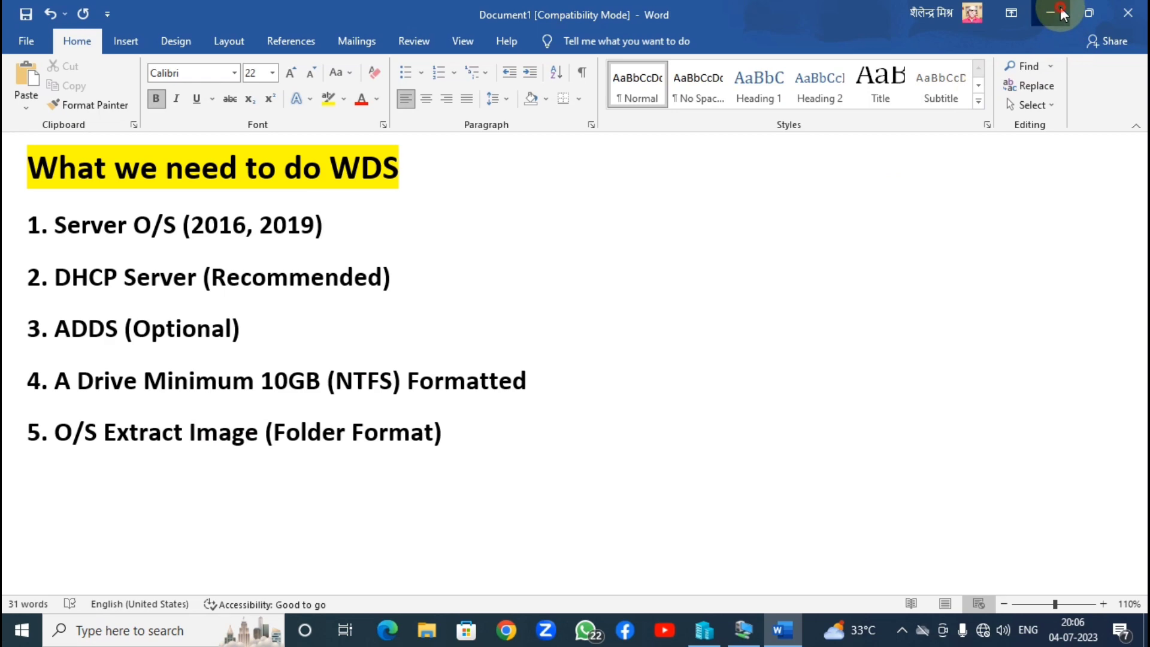
Step: Minimize the Word checklist and bring the VM-2K19 virtual machine window forward
left_click(1063, 23)
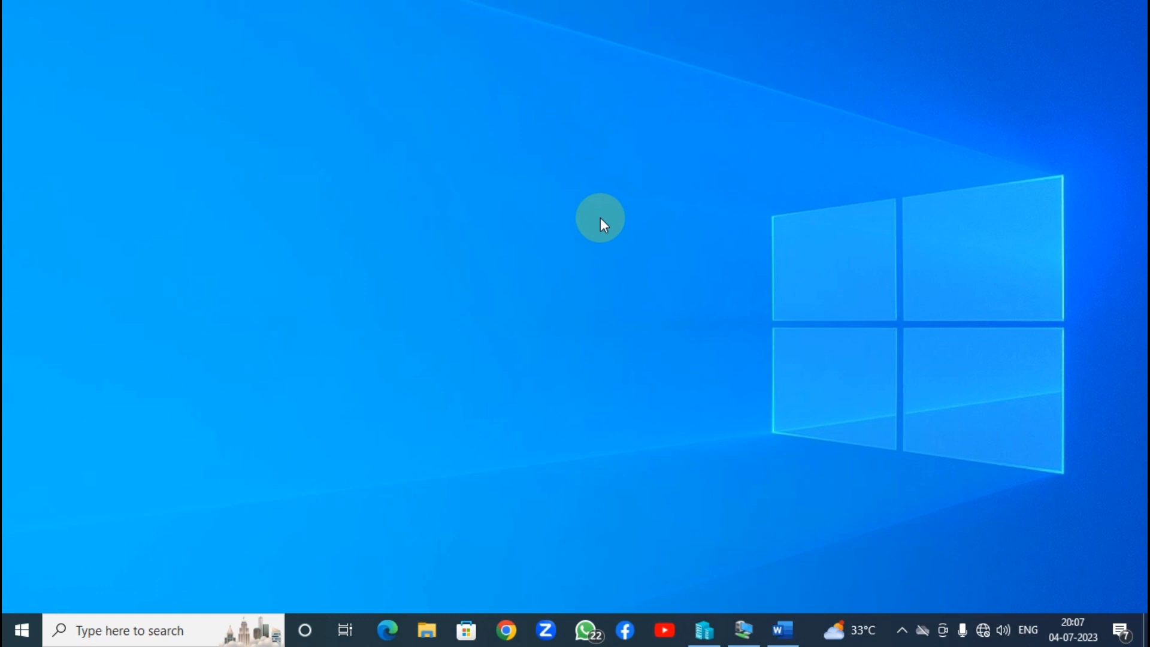
left_click(745, 636)
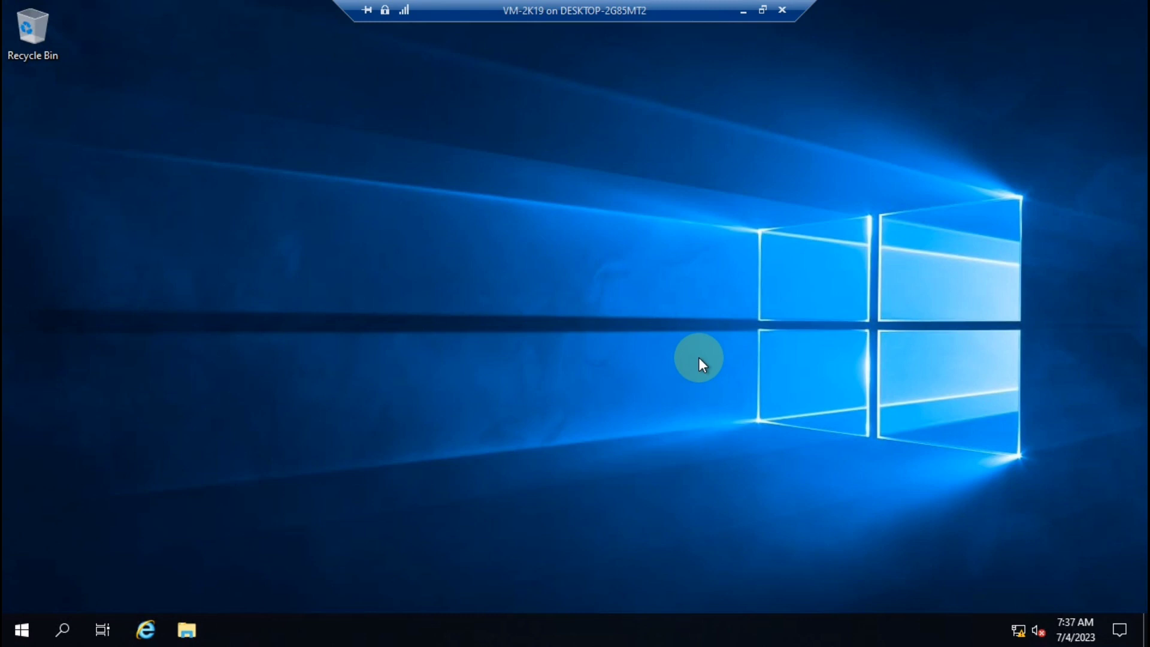
Step: Unpin the connection bar, review the server's System information with Win+Pause, then minimize it
left_click(368, 10)
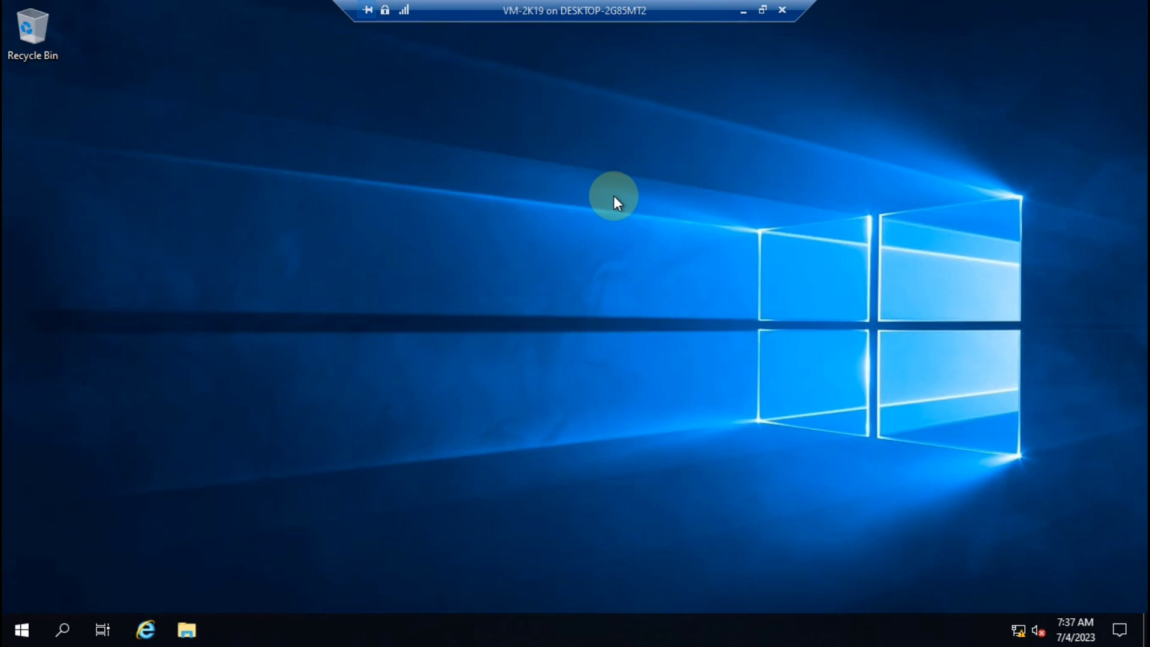
key("super+Pause")
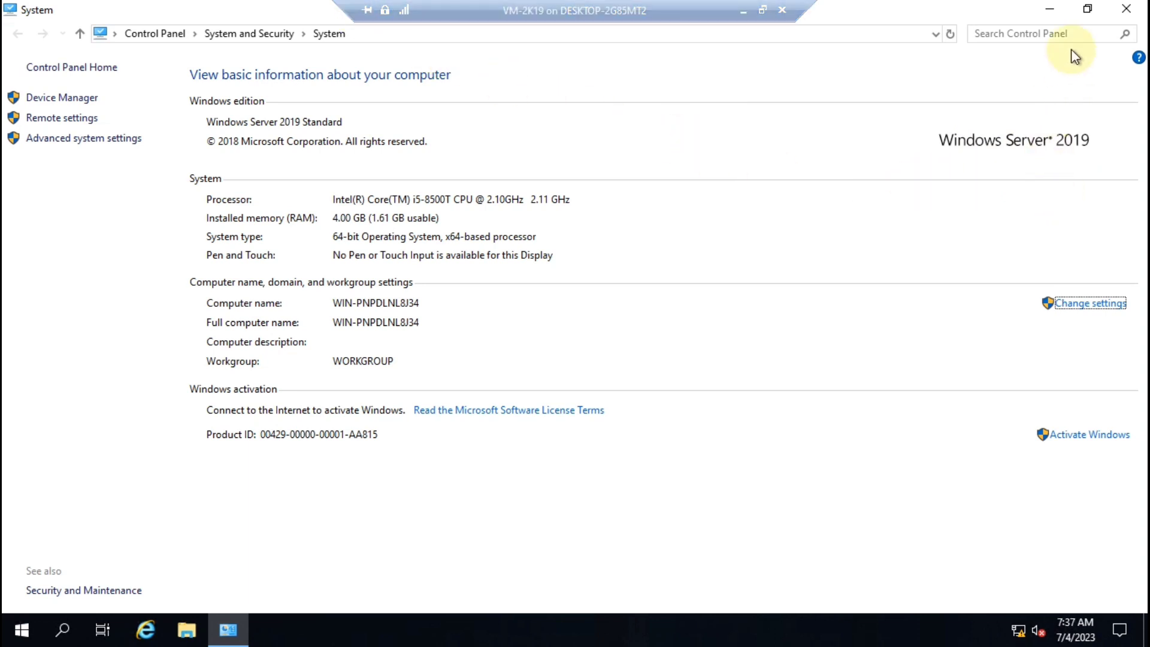
left_click(1051, 10)
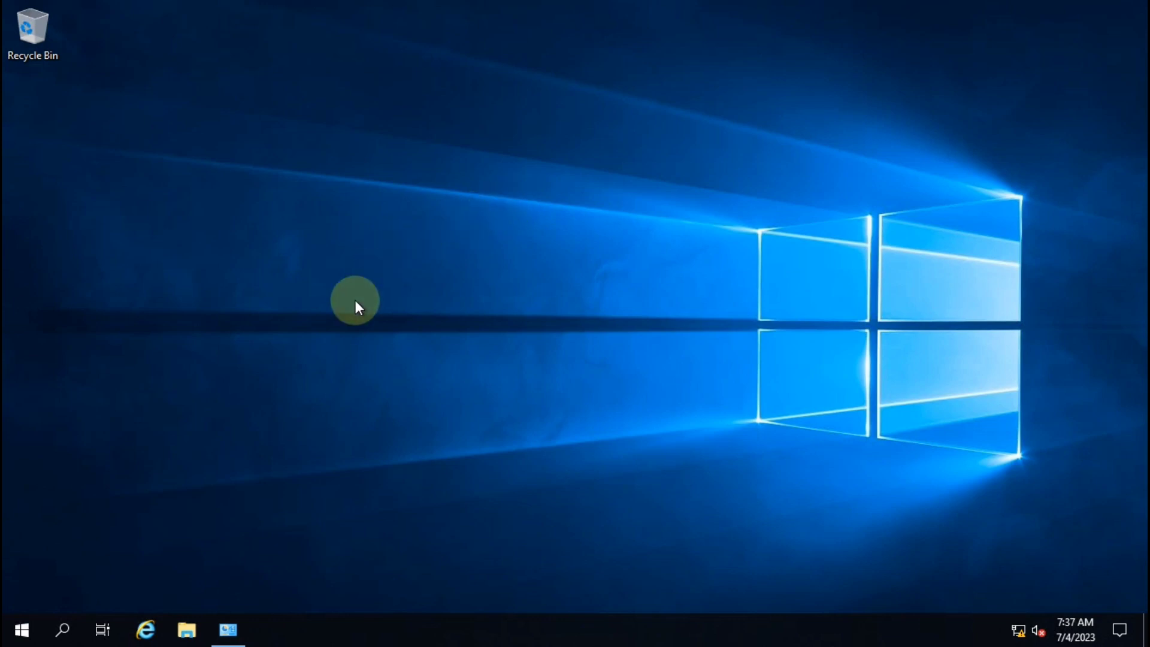
Step: Launch Server Manager and run the Add Roles and Features wizard to the Server Roles page
left_click(21, 627)
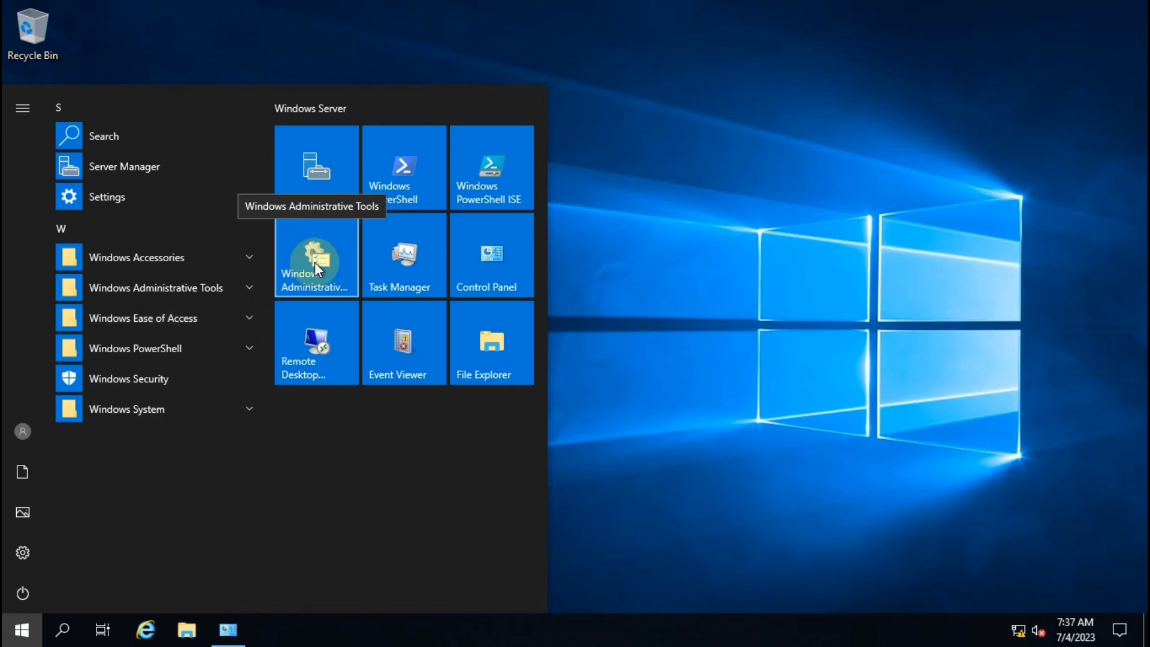
left_click(328, 160)
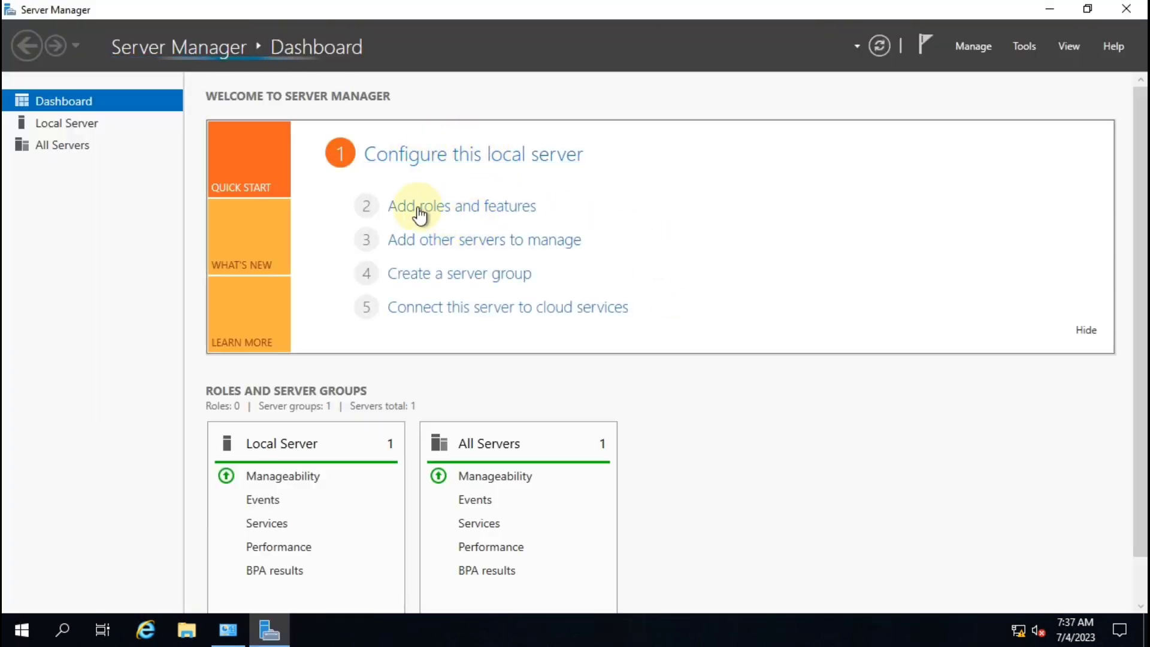
left_click(477, 206)
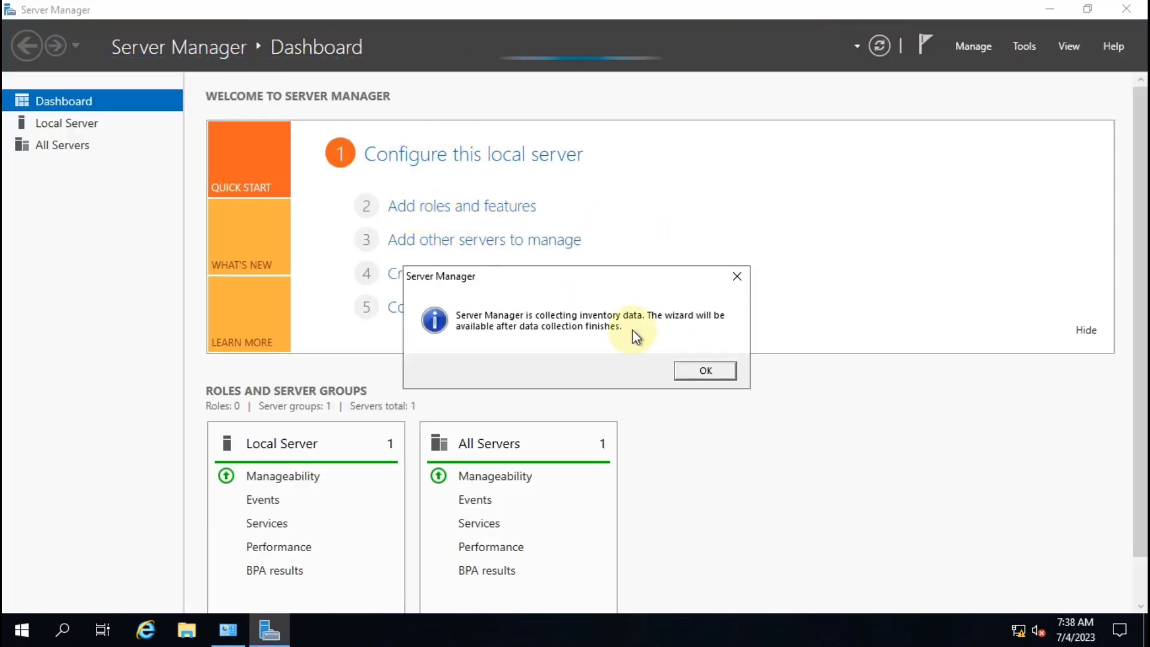
left_click(705, 371)
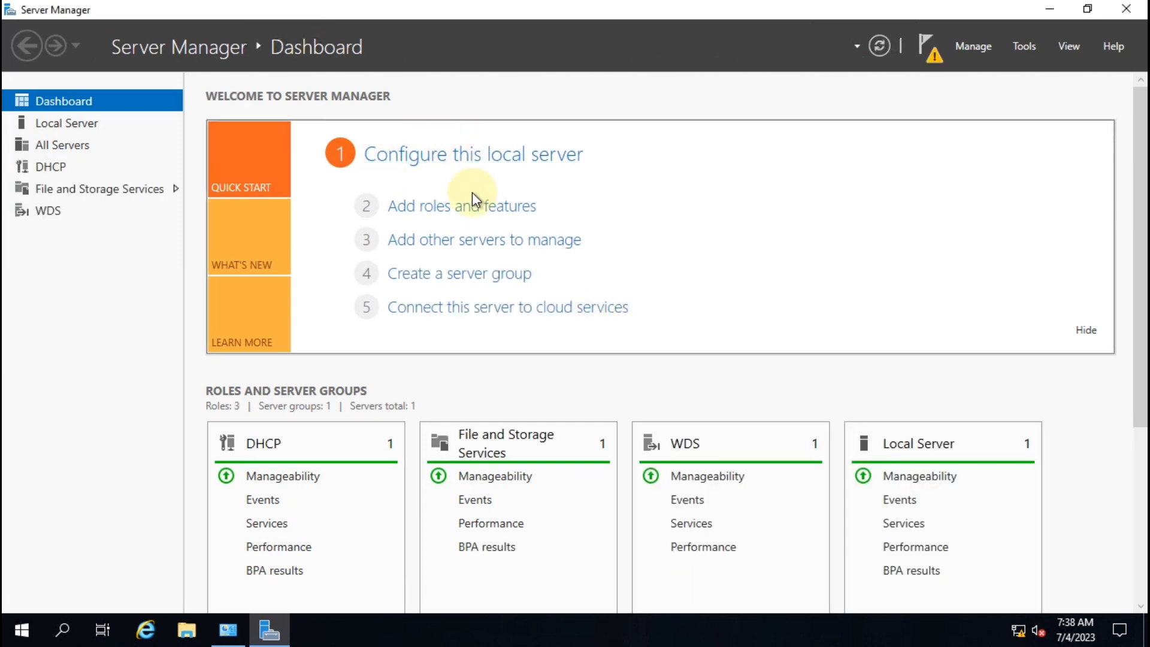
left_click(466, 208)
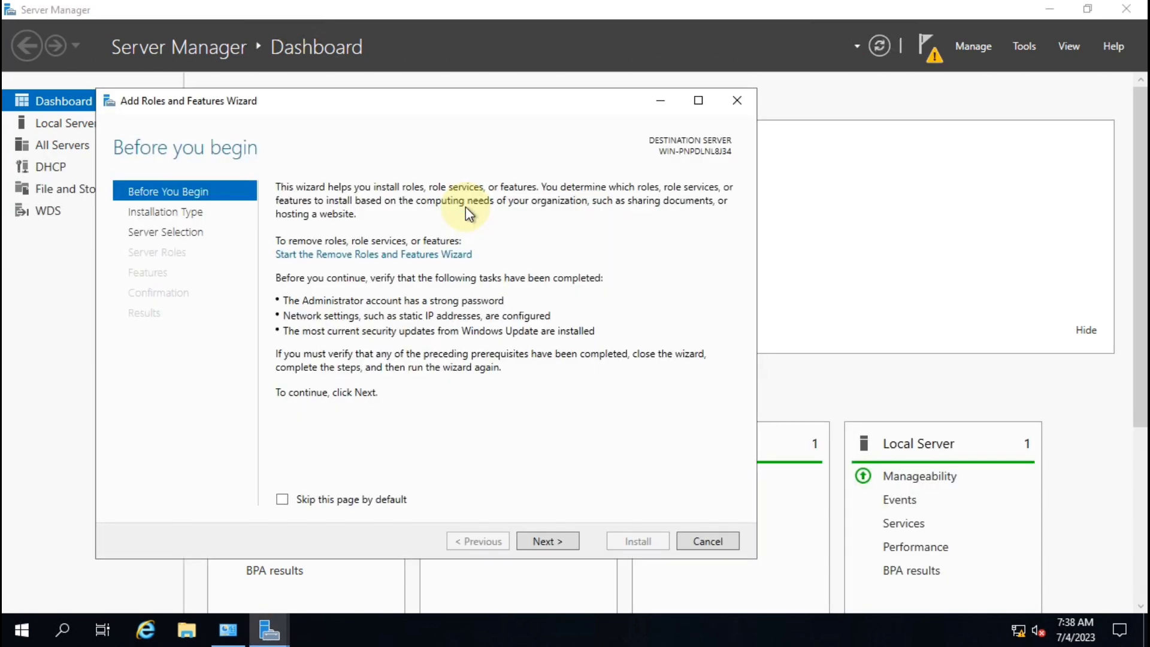
left_click(553, 541)
left_click(552, 540)
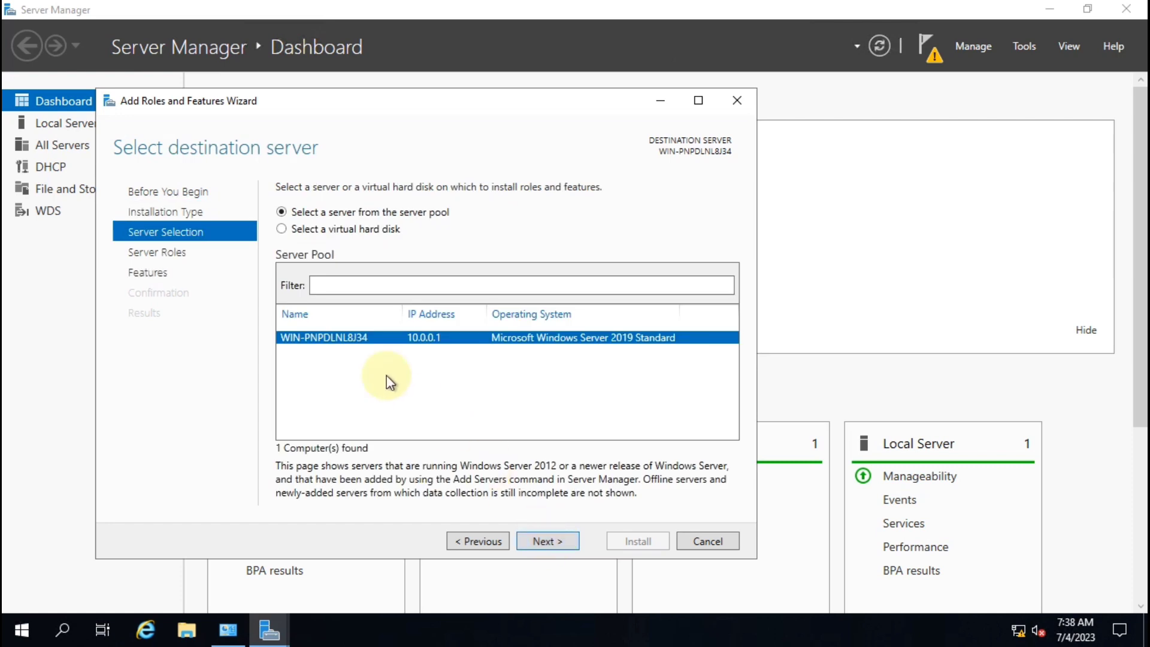
left_click(555, 540)
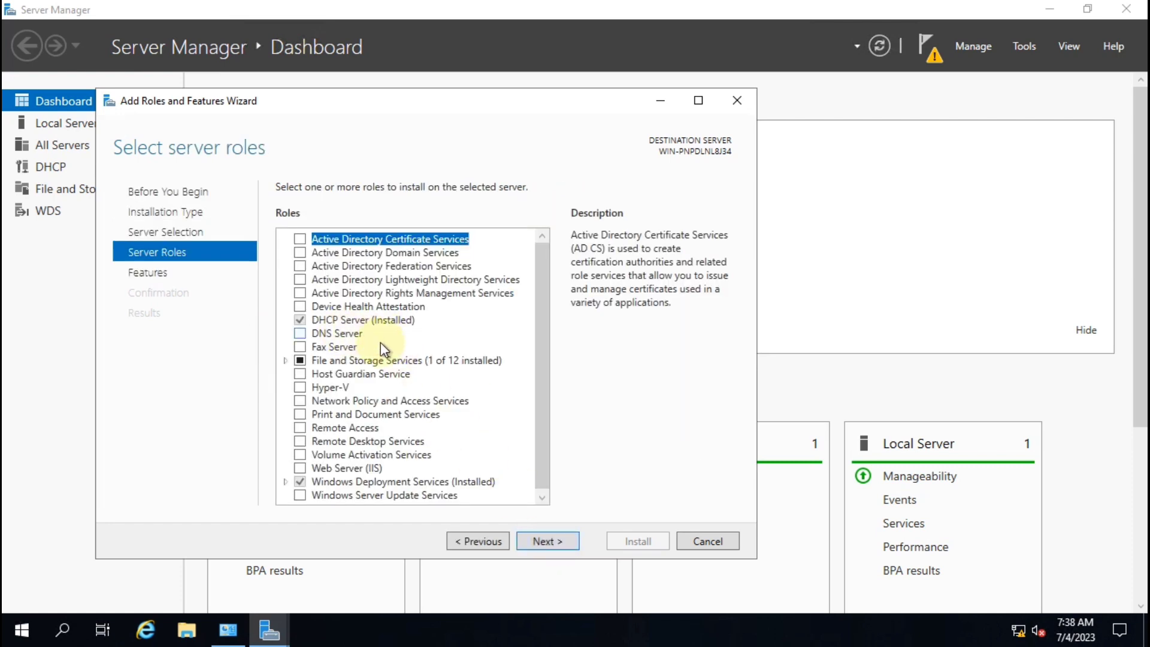
Step: Review the DHCP Server and Windows Deployment Services role descriptions, then cancel the wizard
scroll(388, 345, "down", 1)
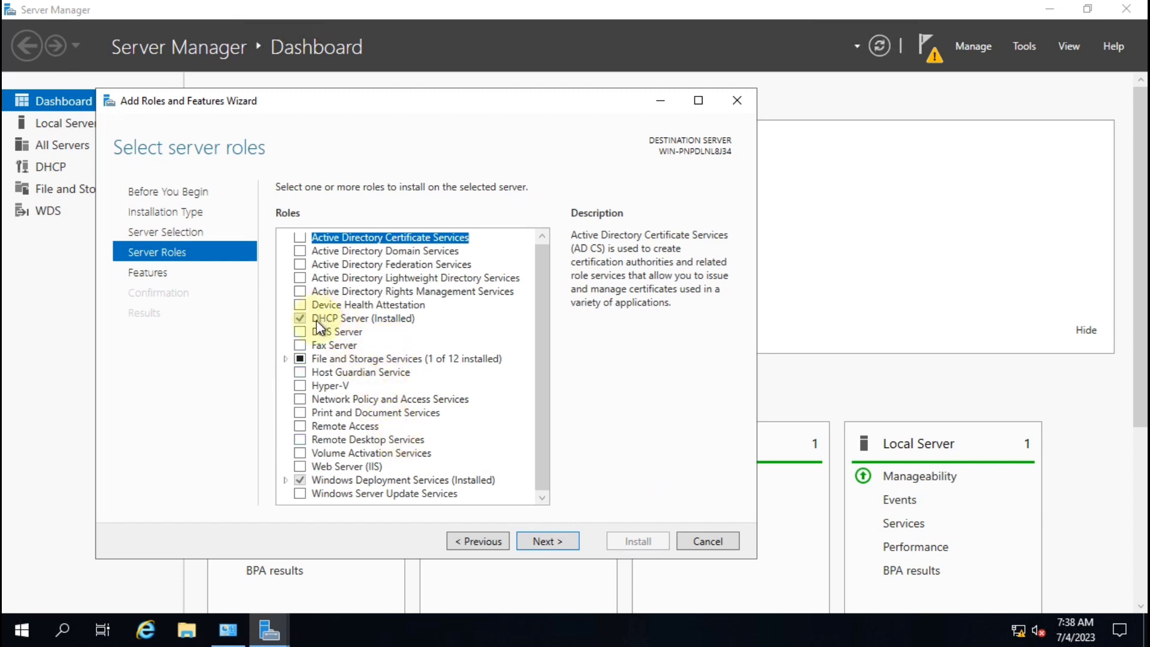
left_click(335, 321)
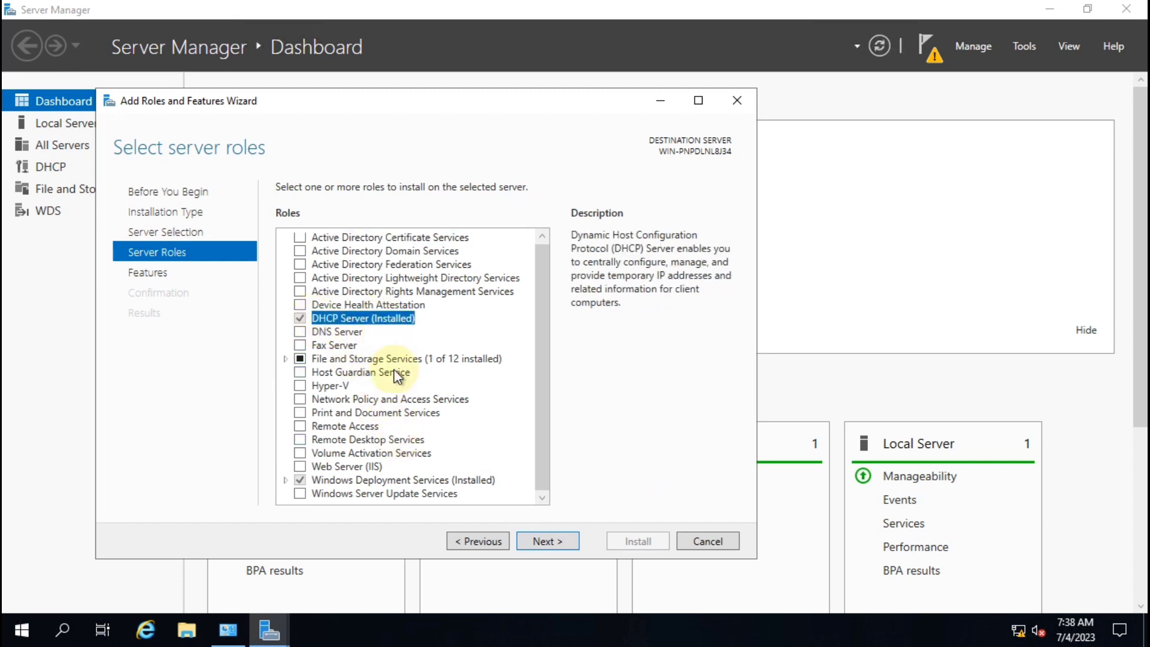
left_click(371, 480)
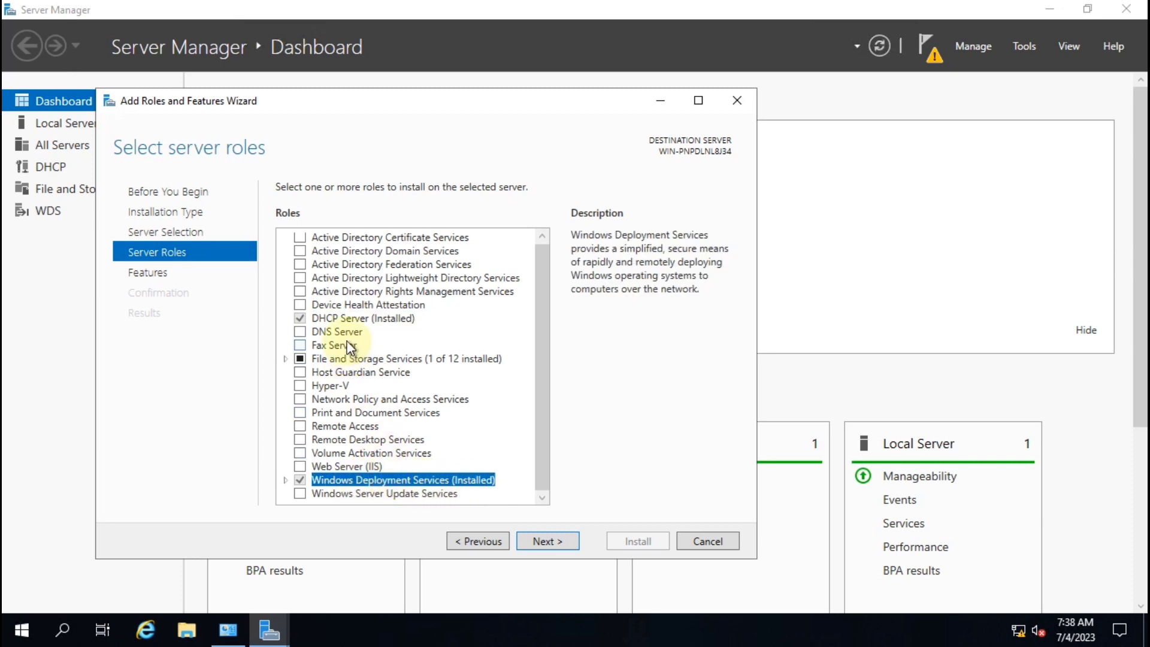
left_click(347, 319)
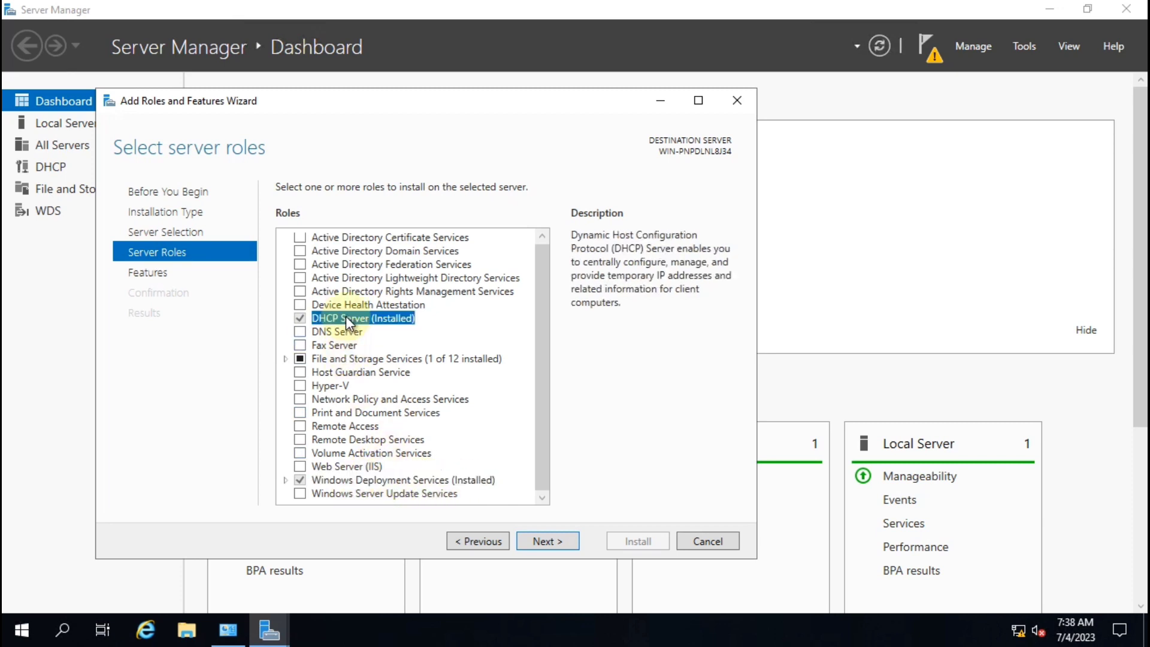
left_click(384, 478)
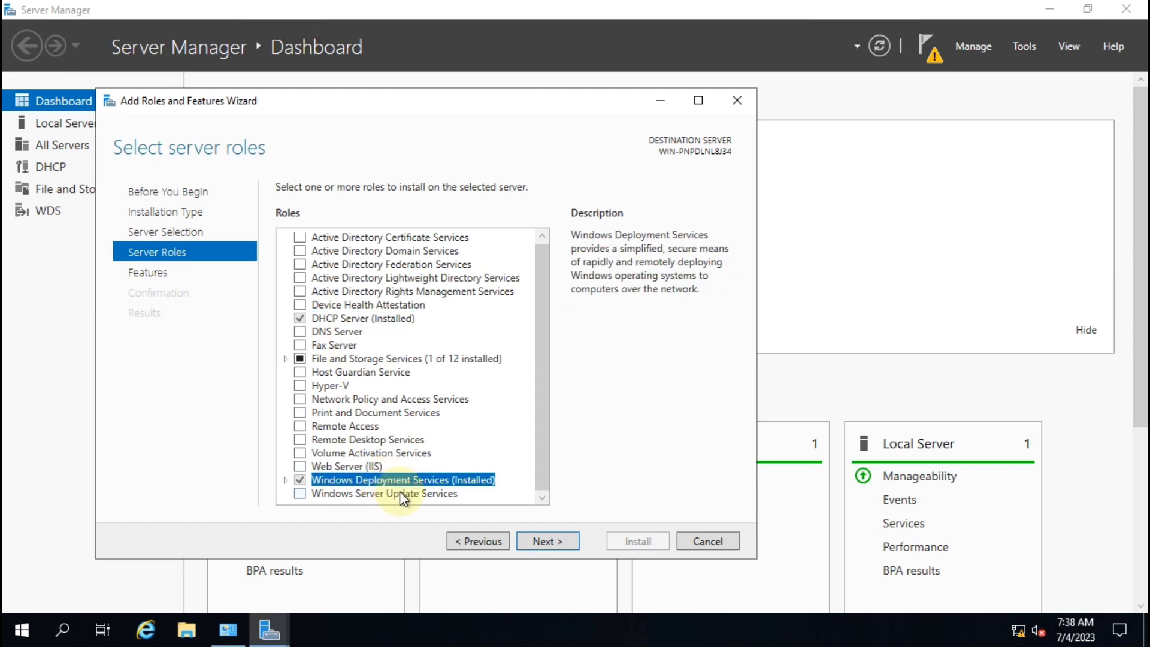
left_click(343, 319)
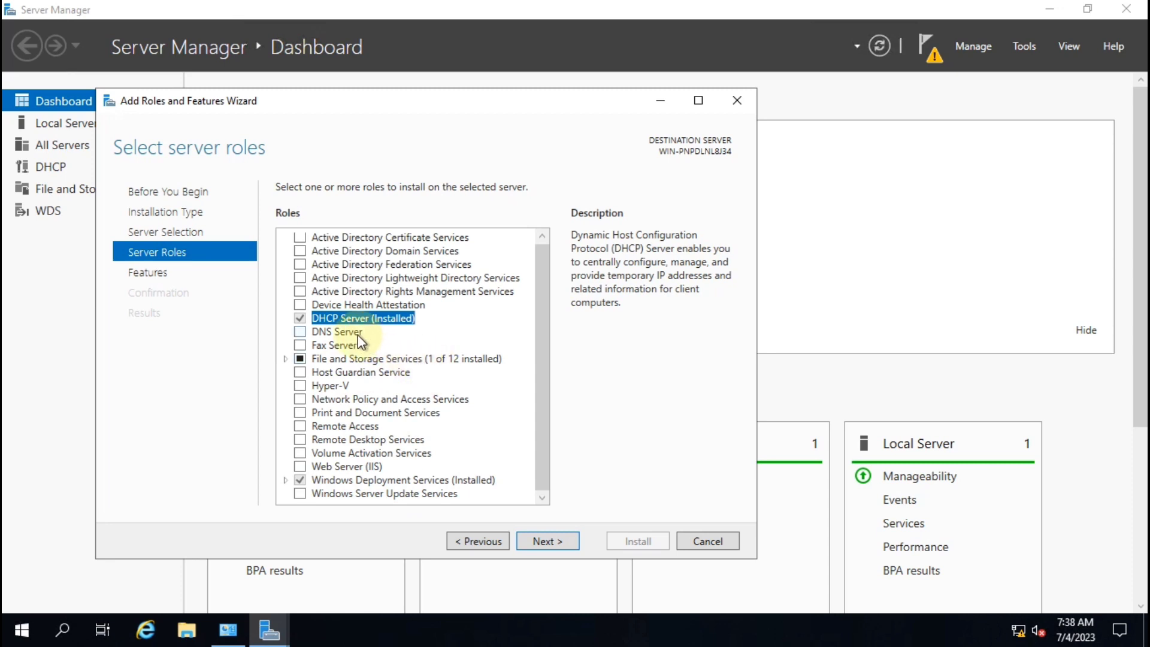
left_click(361, 479)
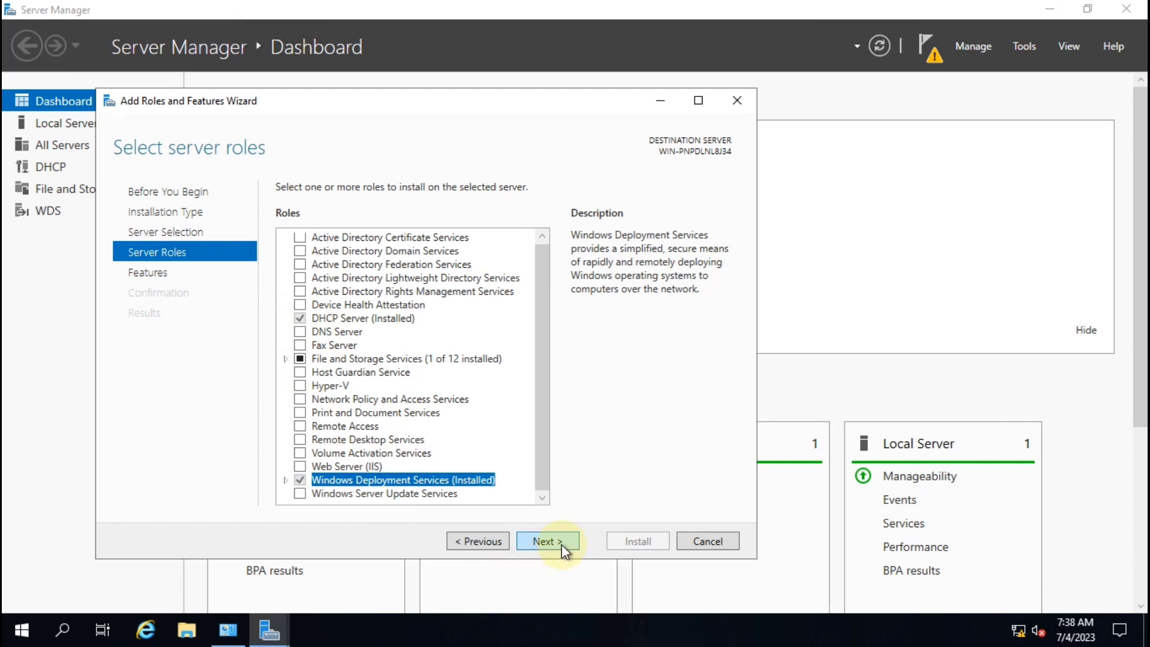
left_click(706, 543)
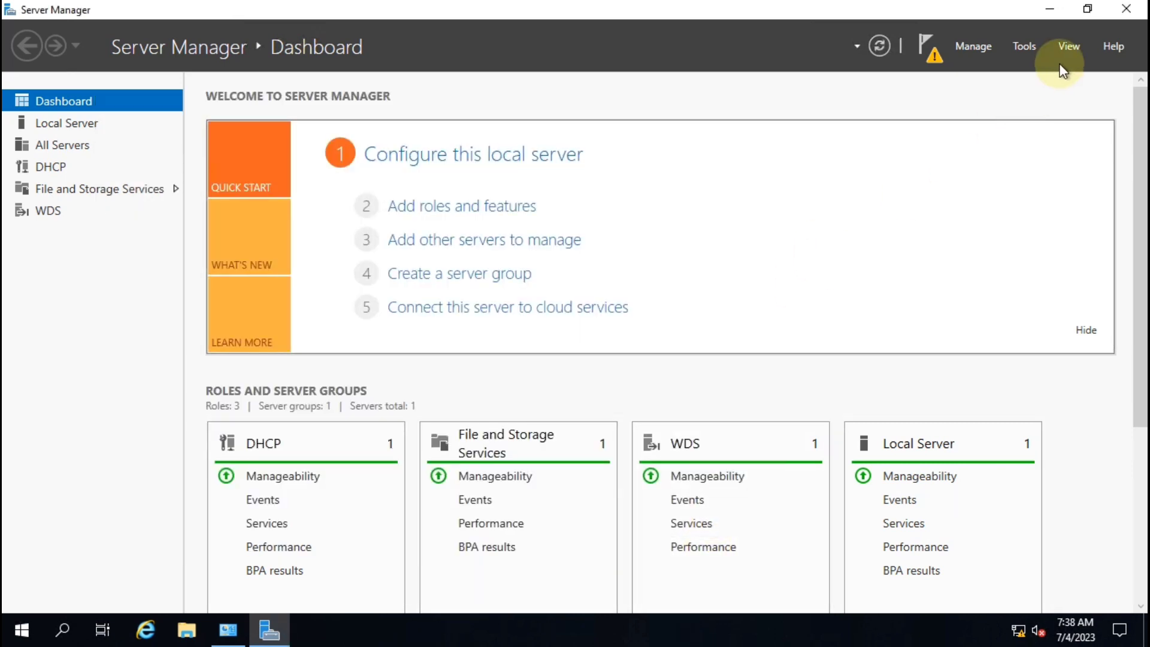
Step: Close Server Manager and refresh the desktop
left_click(1137, 8)
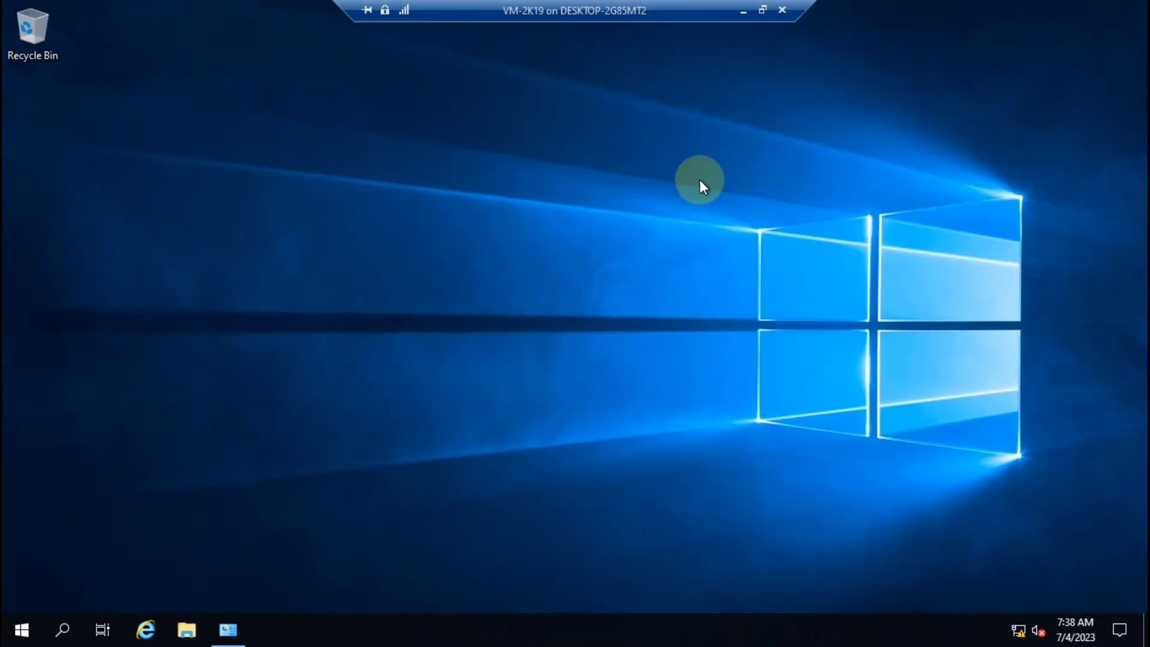
right_click(423, 174)
left_click(471, 226)
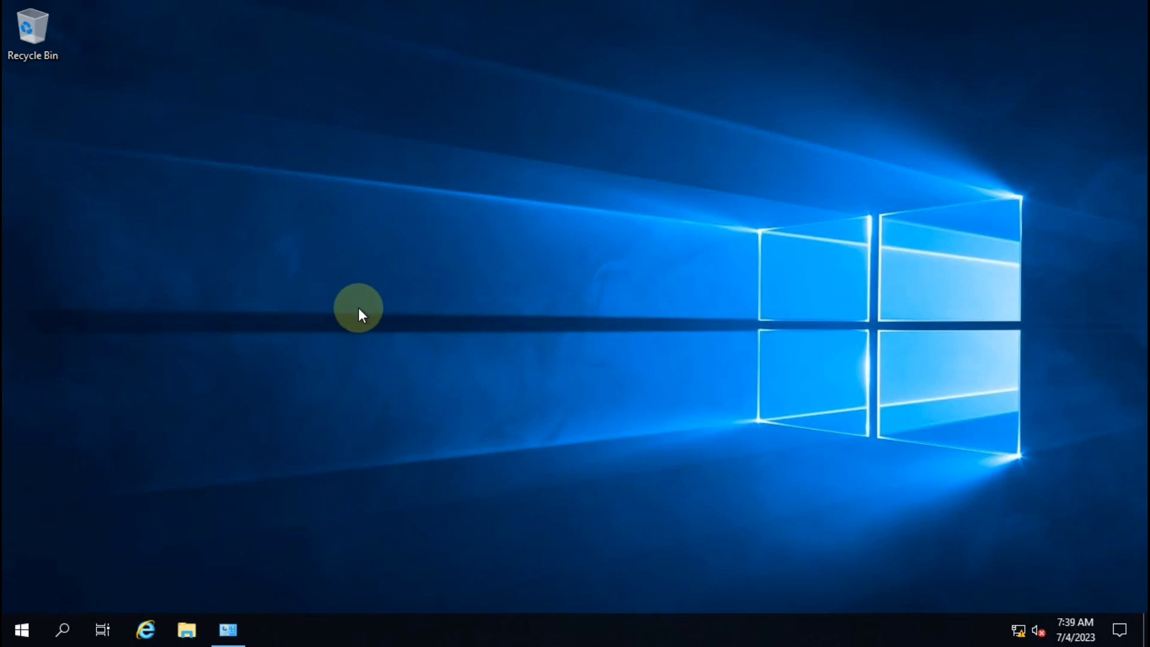
Step: Confirm the Ethernet adapter's IPv4 address is 10.0.0.1, then close all network windows
key("super+r")
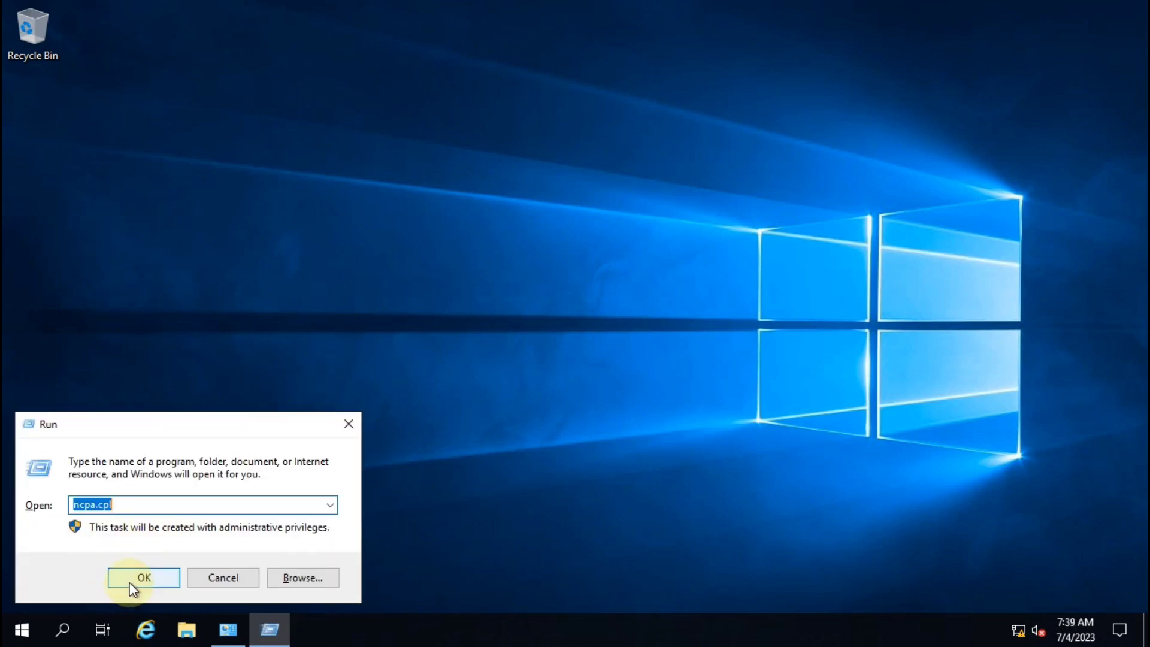
left_click(130, 582)
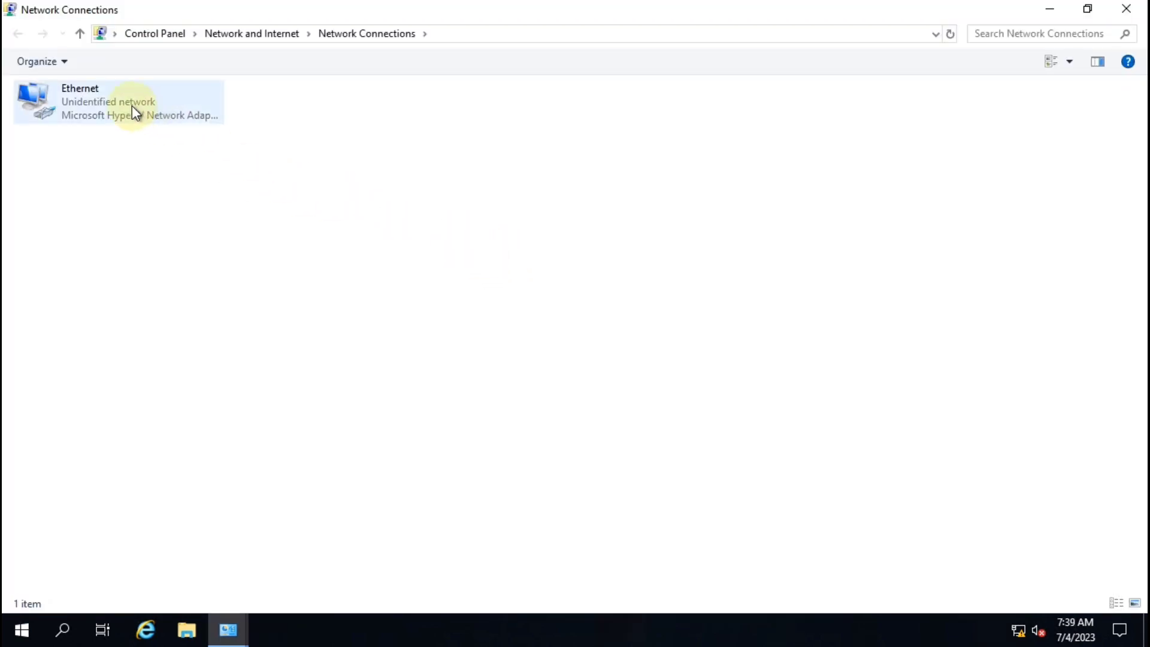
left_click(133, 108)
double_click(132, 105)
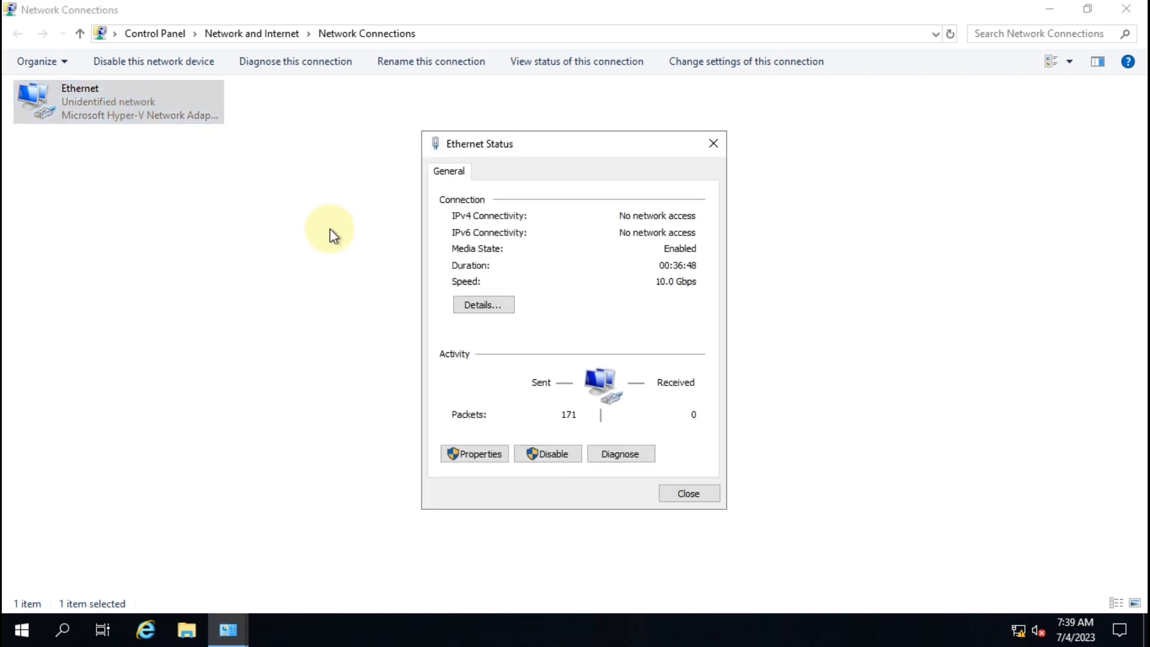
left_click(483, 305)
left_click(587, 292)
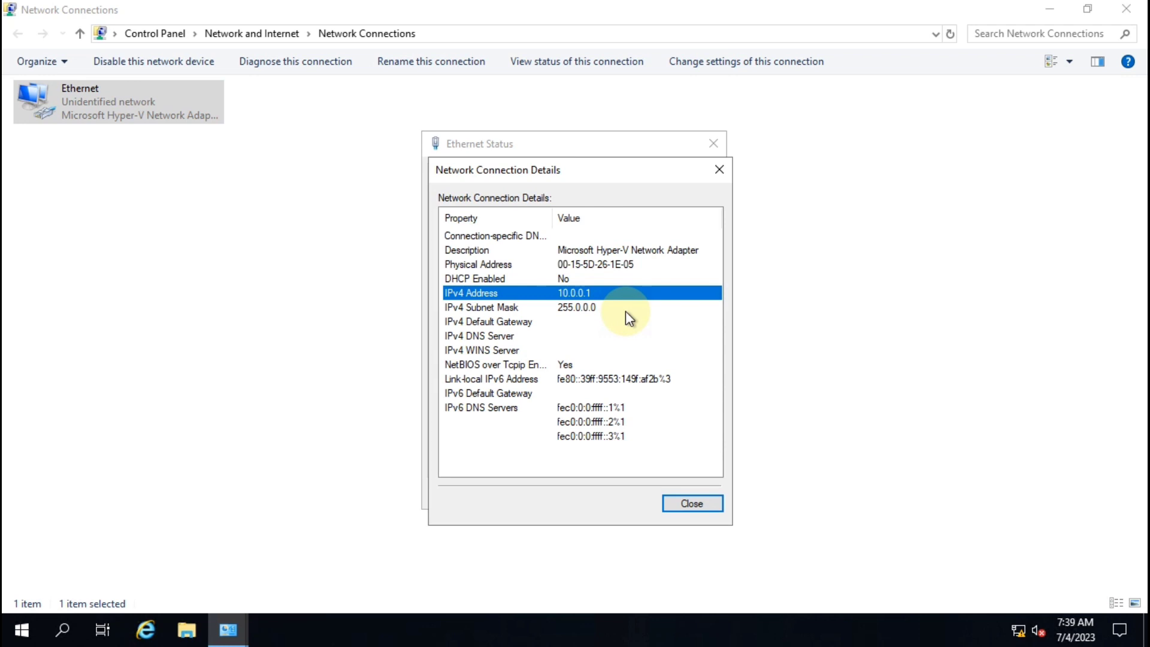
left_click(717, 174)
left_click(714, 145)
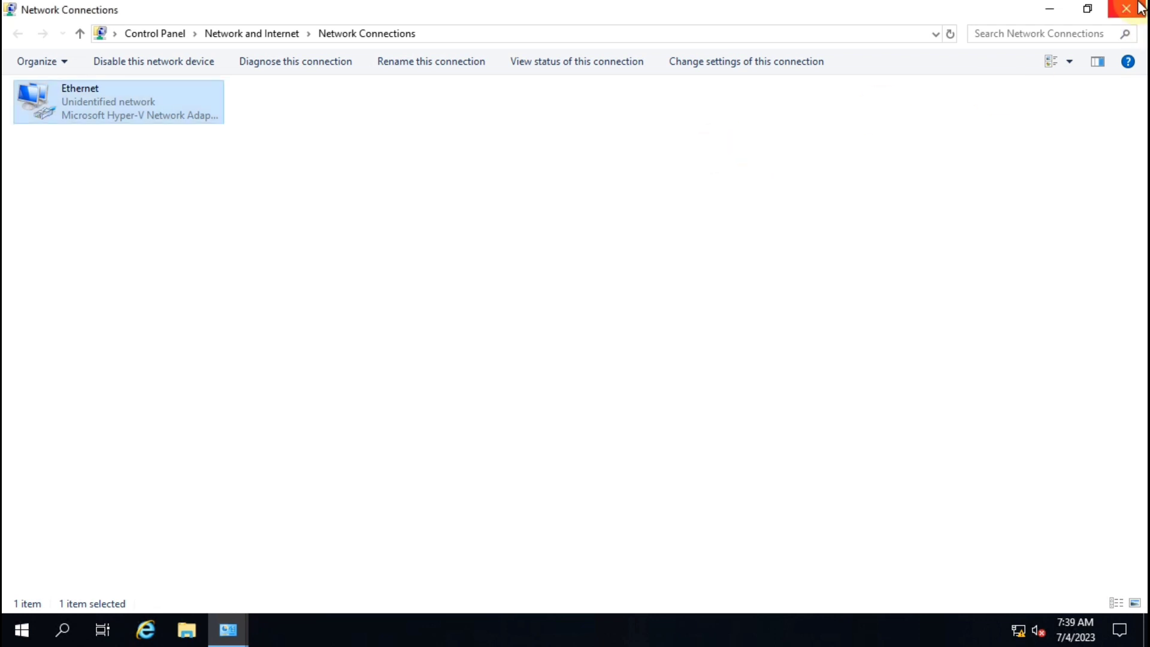
left_click(1126, 9)
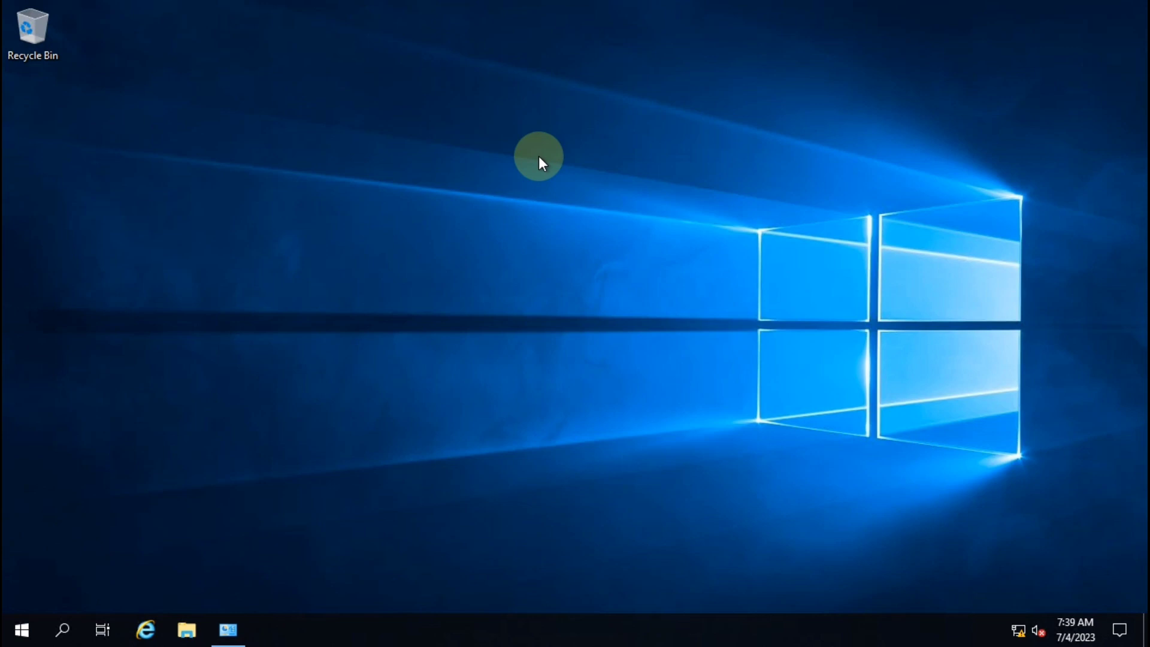
Step: Launch the DHCP console from Administrative Tools, maximize it, and expand the server's IPv4 node
key("super")
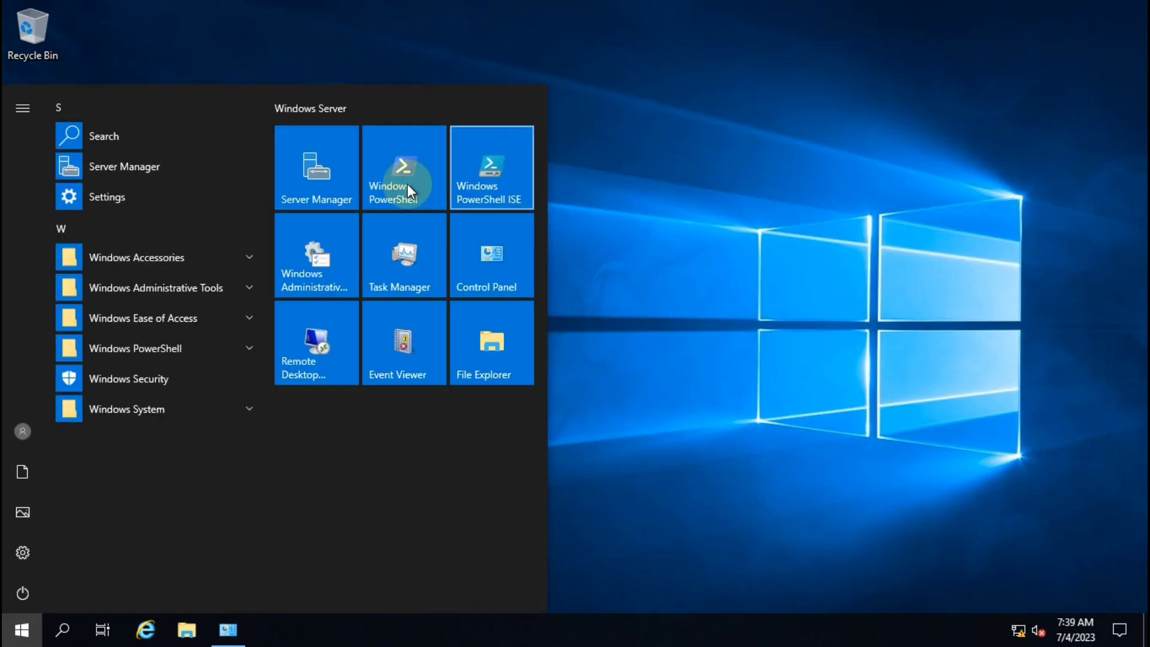
left_click(328, 264)
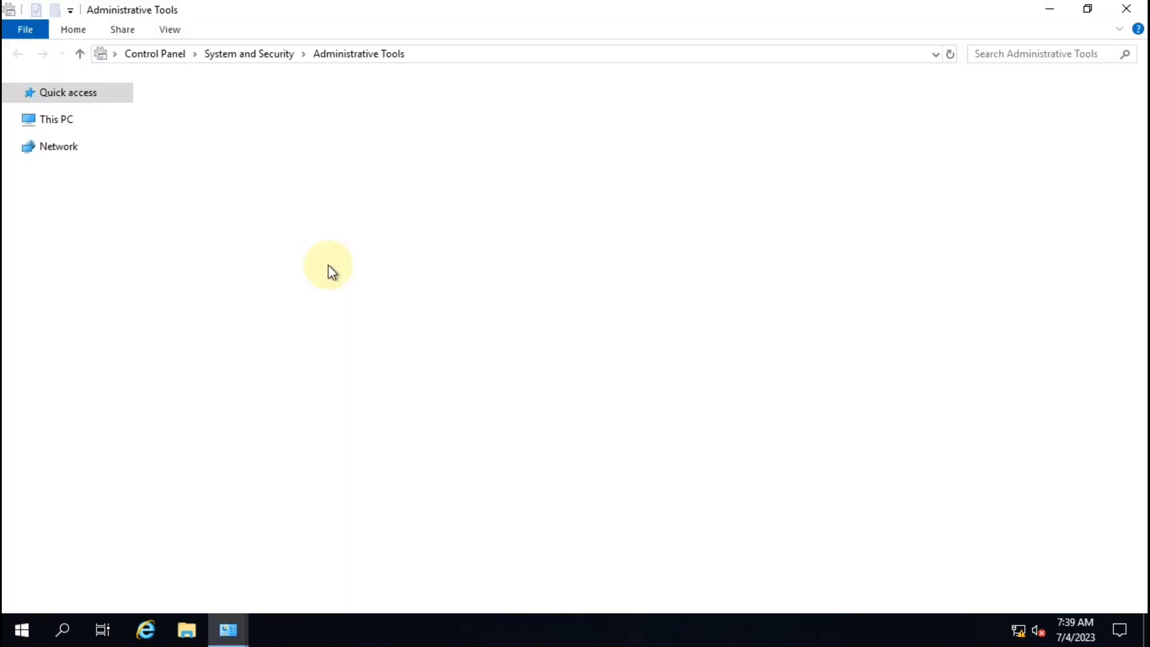
left_click(193, 178)
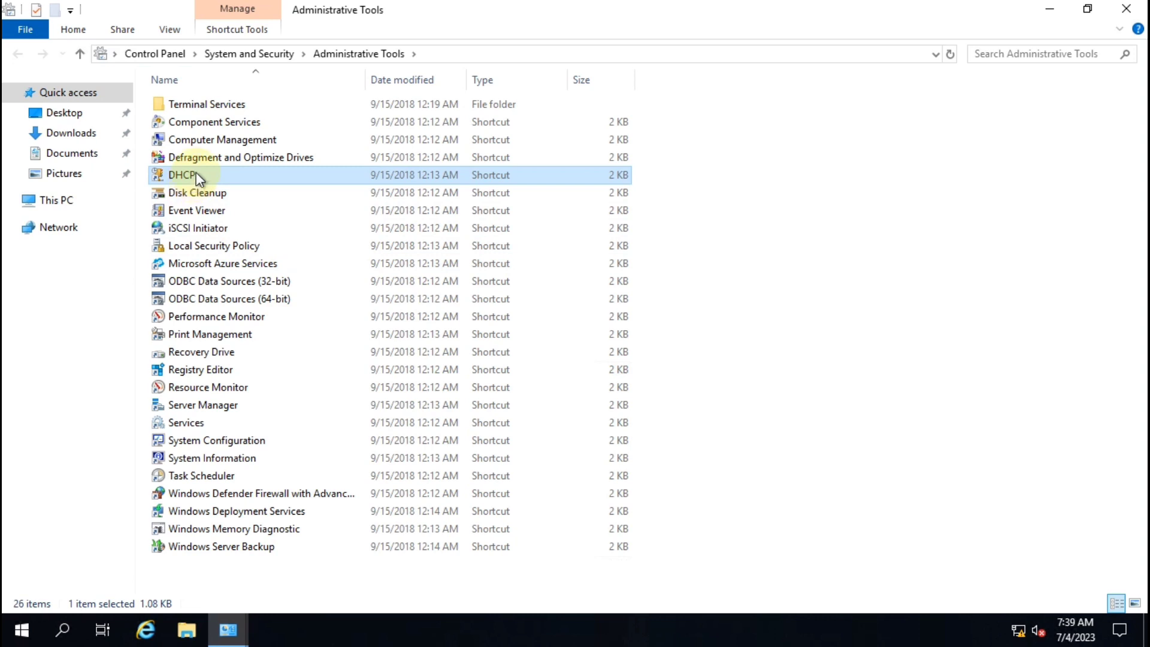
double_click(195, 178)
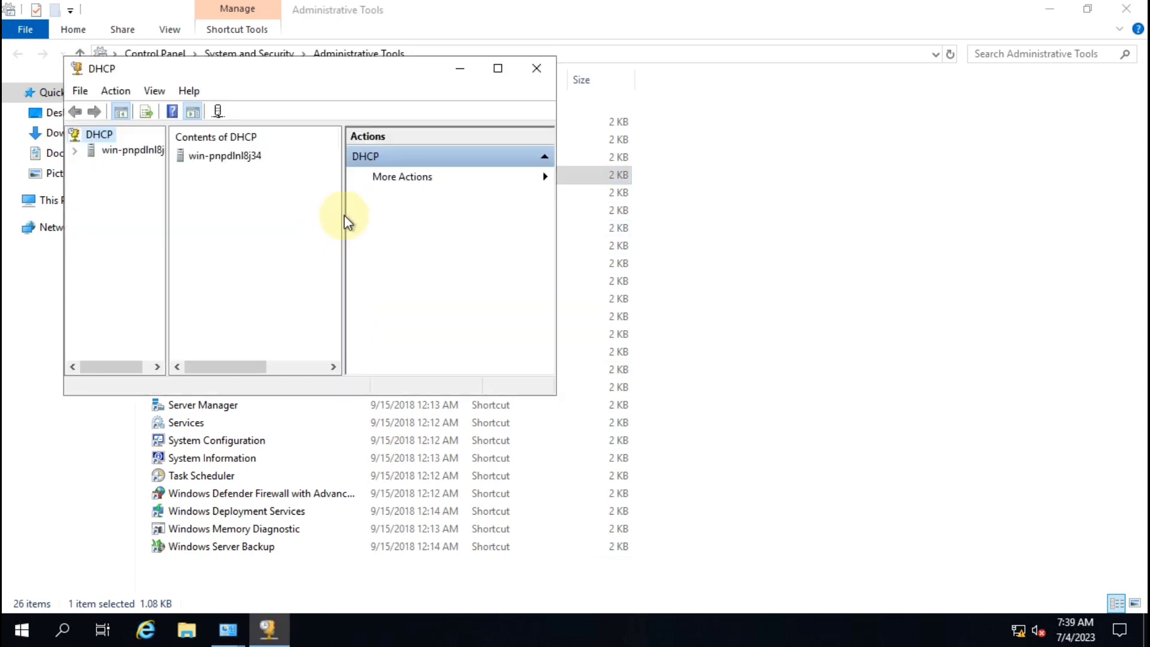
left_click(498, 68)
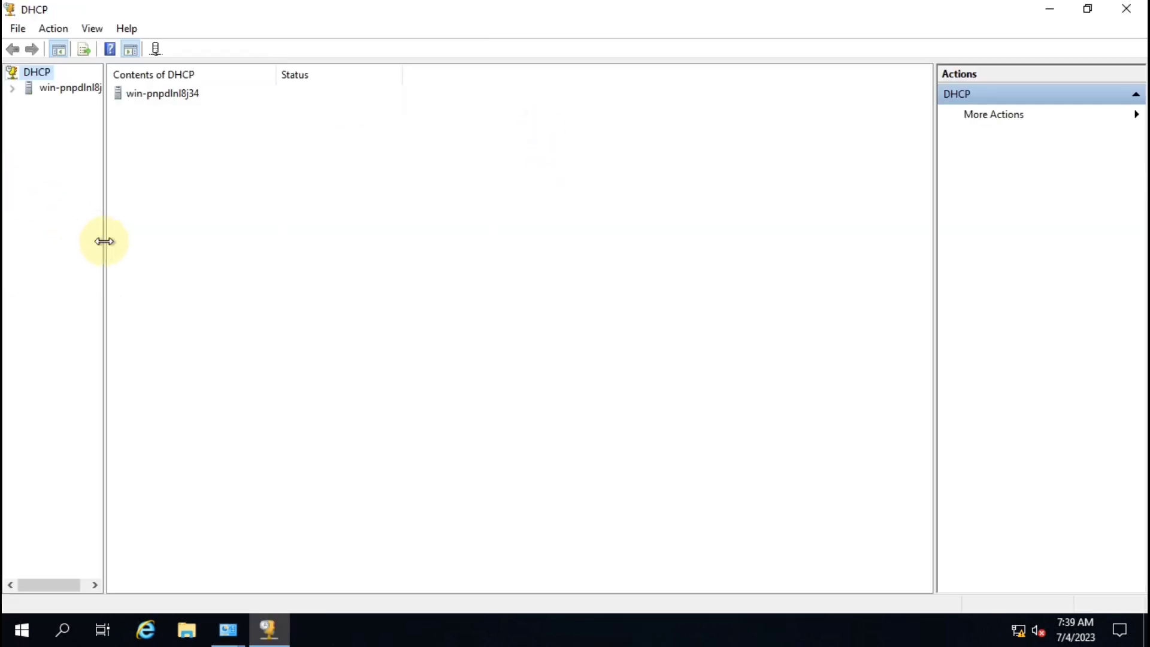
left_click_drag(102, 239, 290, 241)
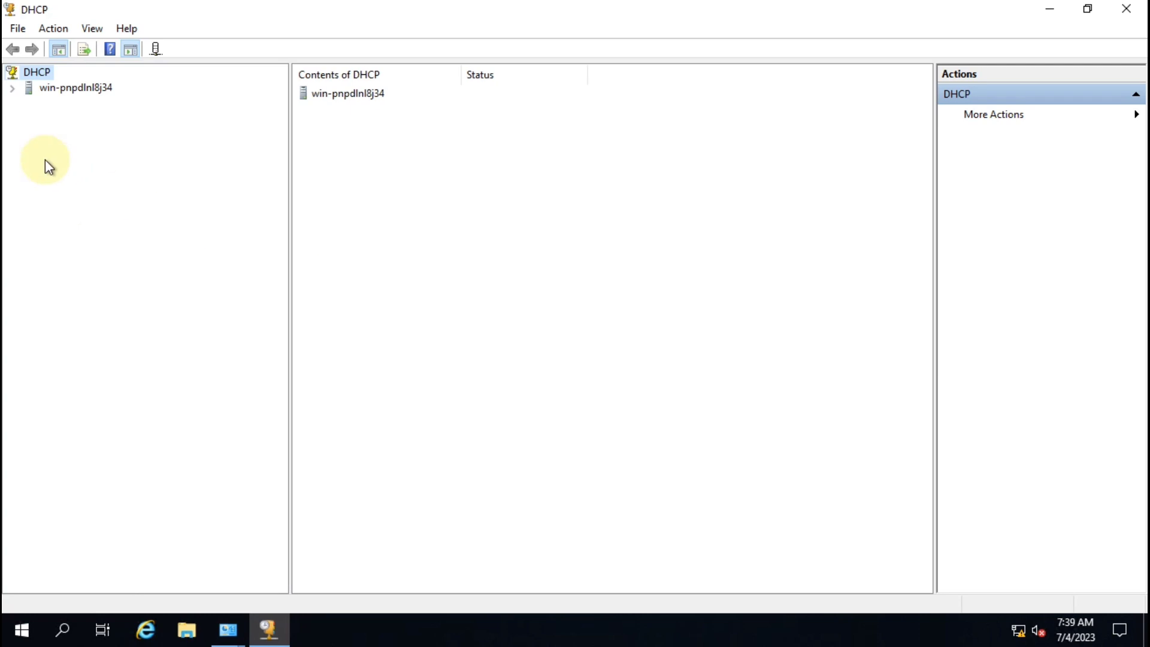
left_click(12, 88)
left_click(28, 104)
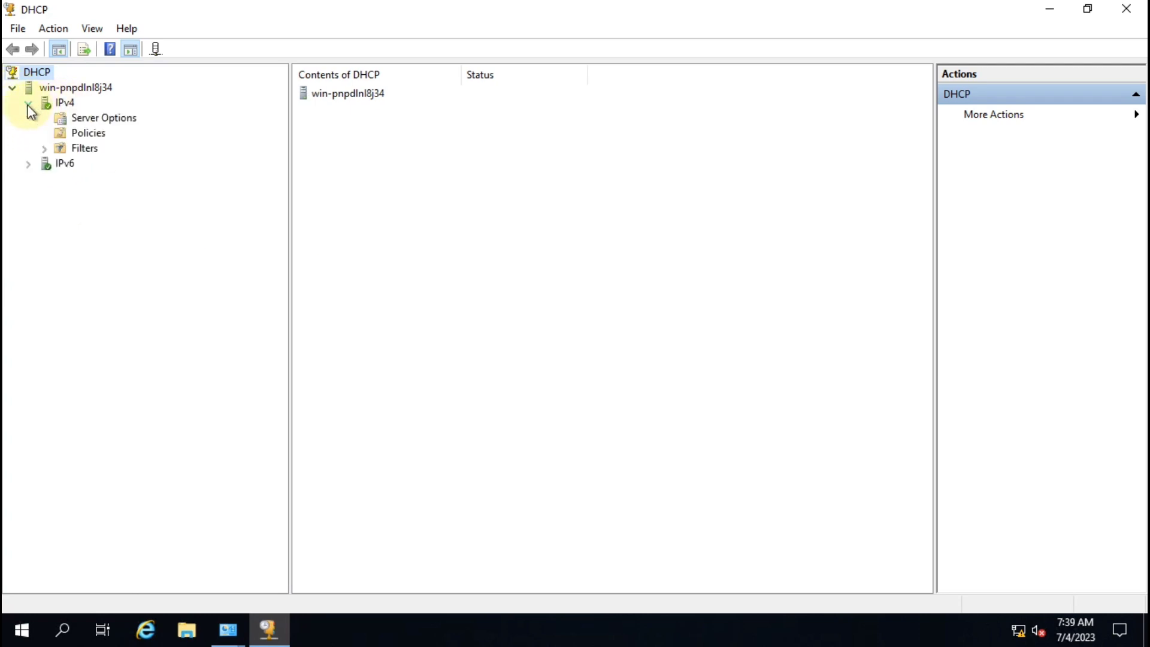
left_click(59, 104)
Step: Start a new IPv4 scope and name it WDS
right_click(59, 103)
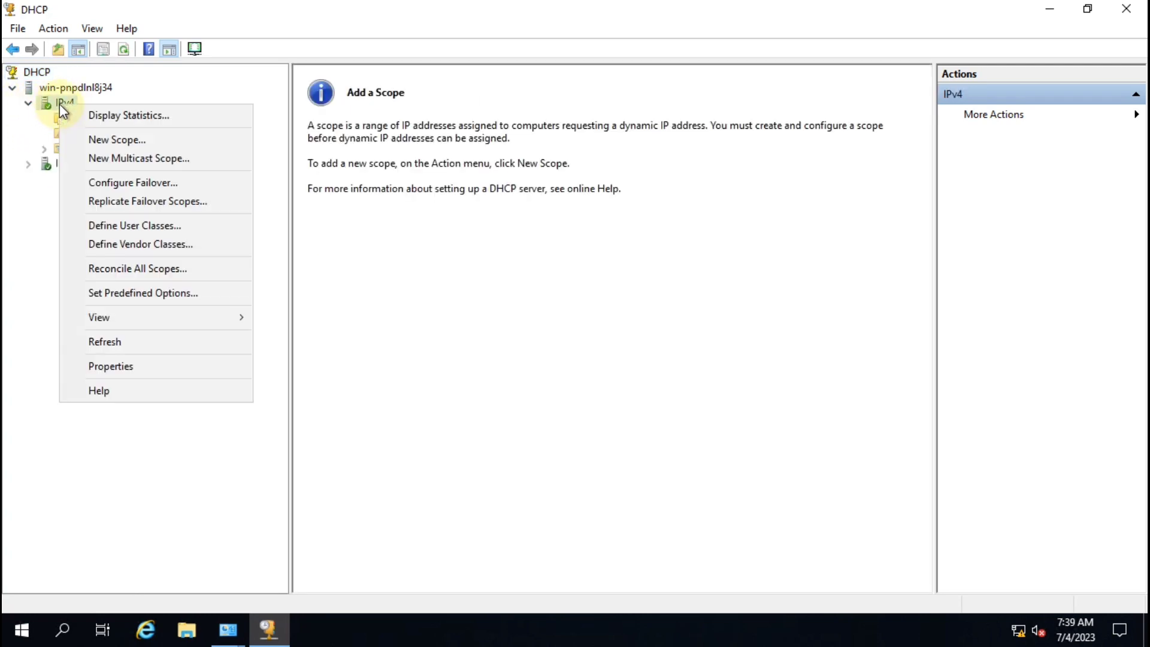
left_click(142, 142)
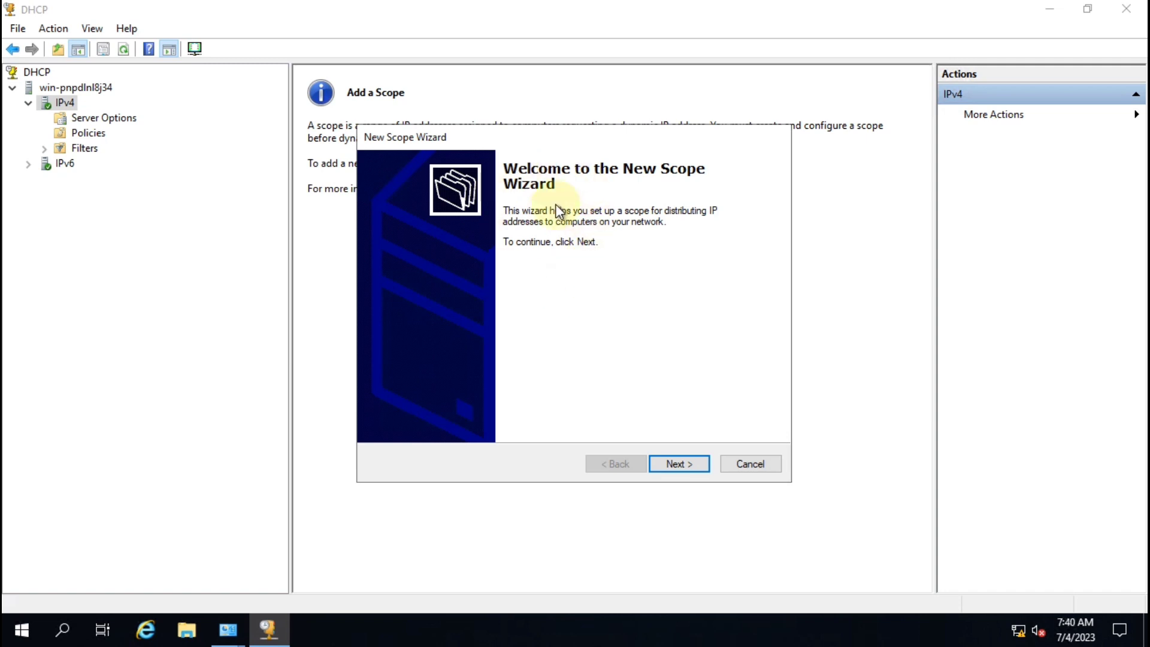
left_click(681, 471)
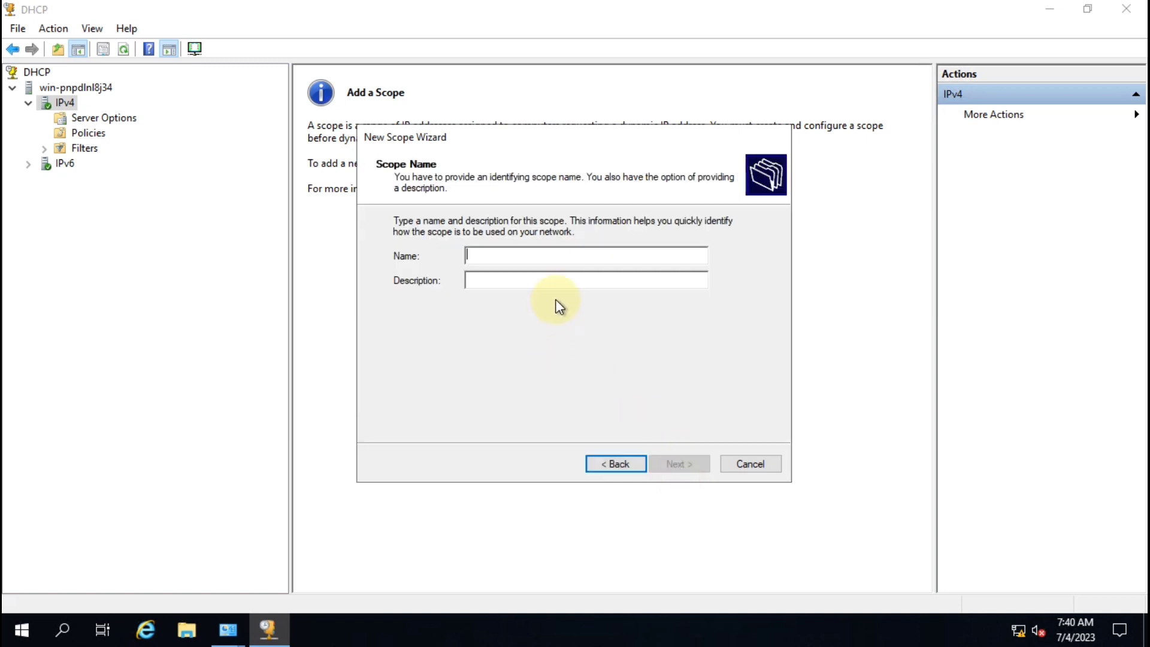
type("WDS")
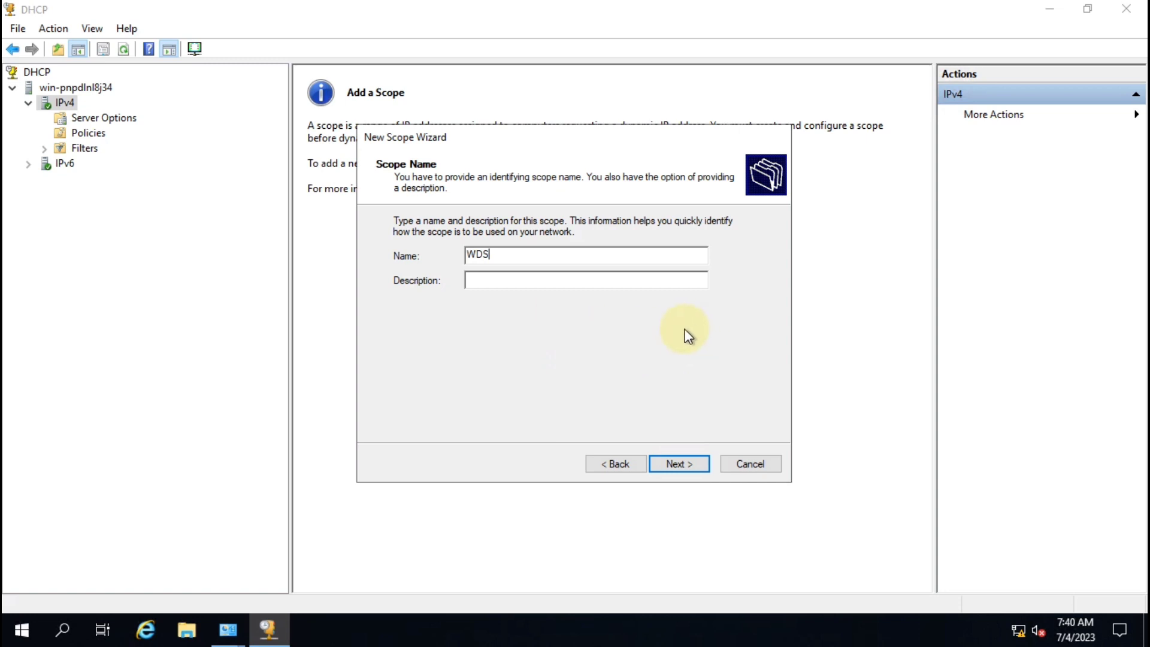
left_click(685, 463)
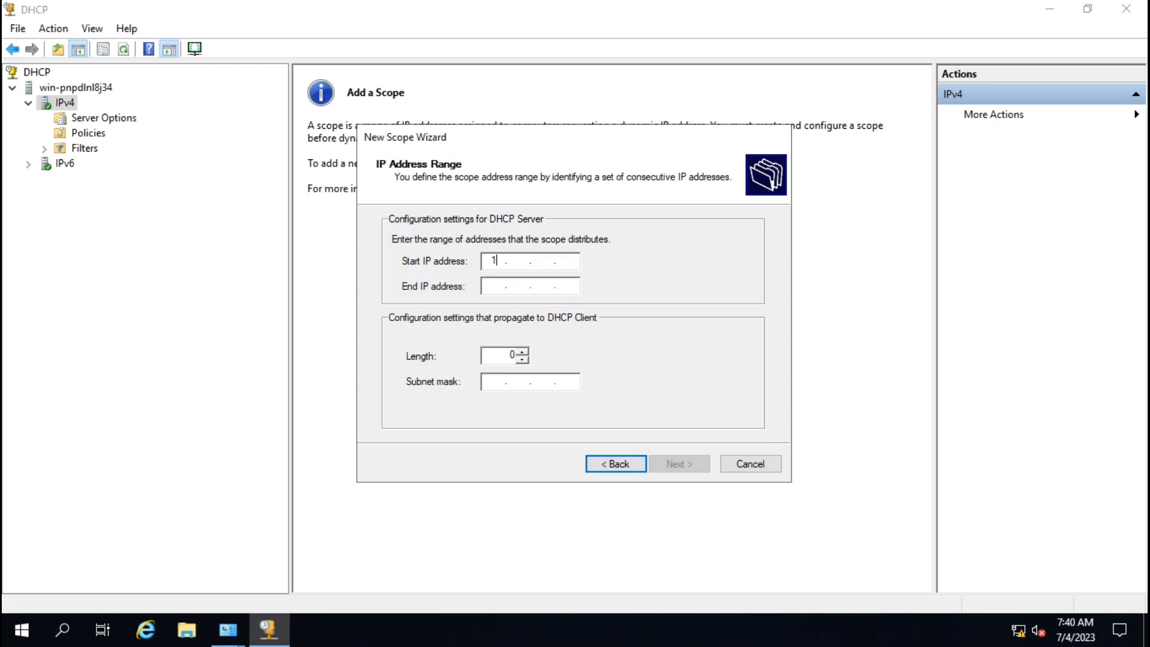
Step: Enter the scope range 10.0.0.2 to 10.0.0.100 with subnet mask 255.0.0.0
type("10.0.0.2")
key("Tab")
type("10")
left_click(557, 291)
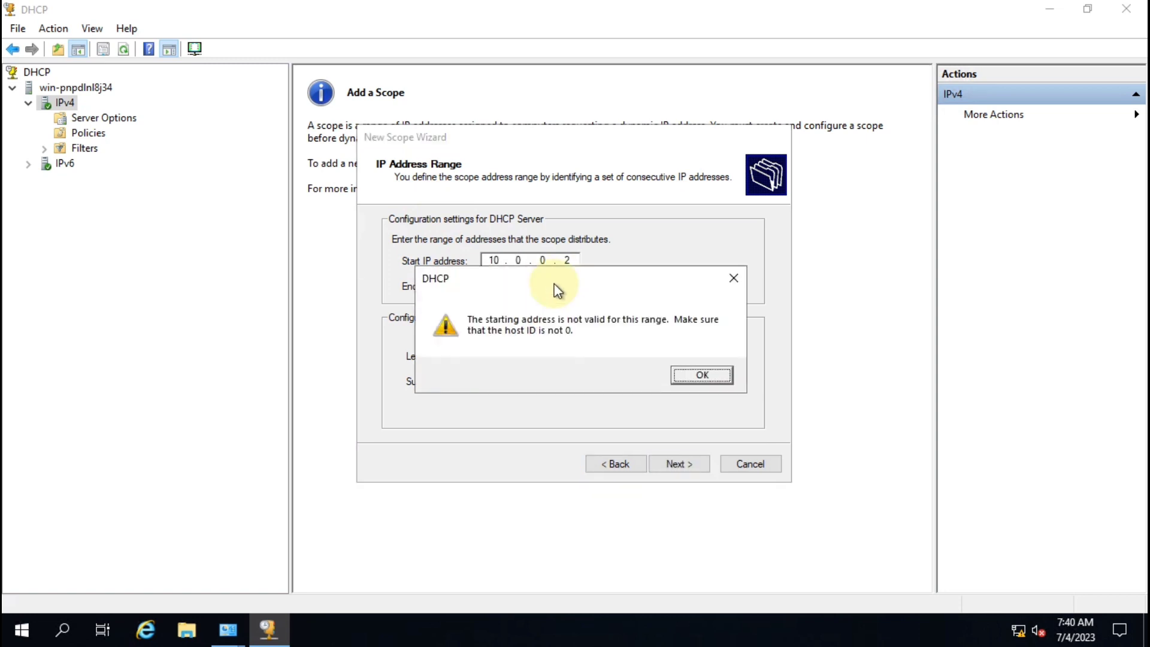
key("Return")
key("Tab")
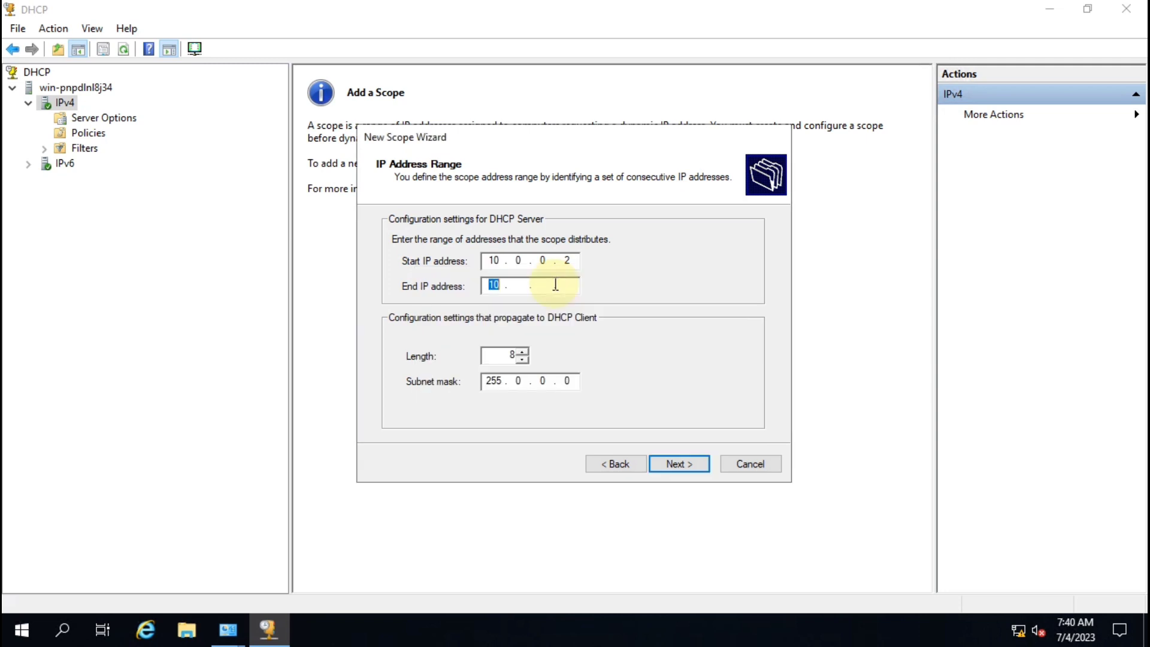
key("Tab")
left_click(518, 285)
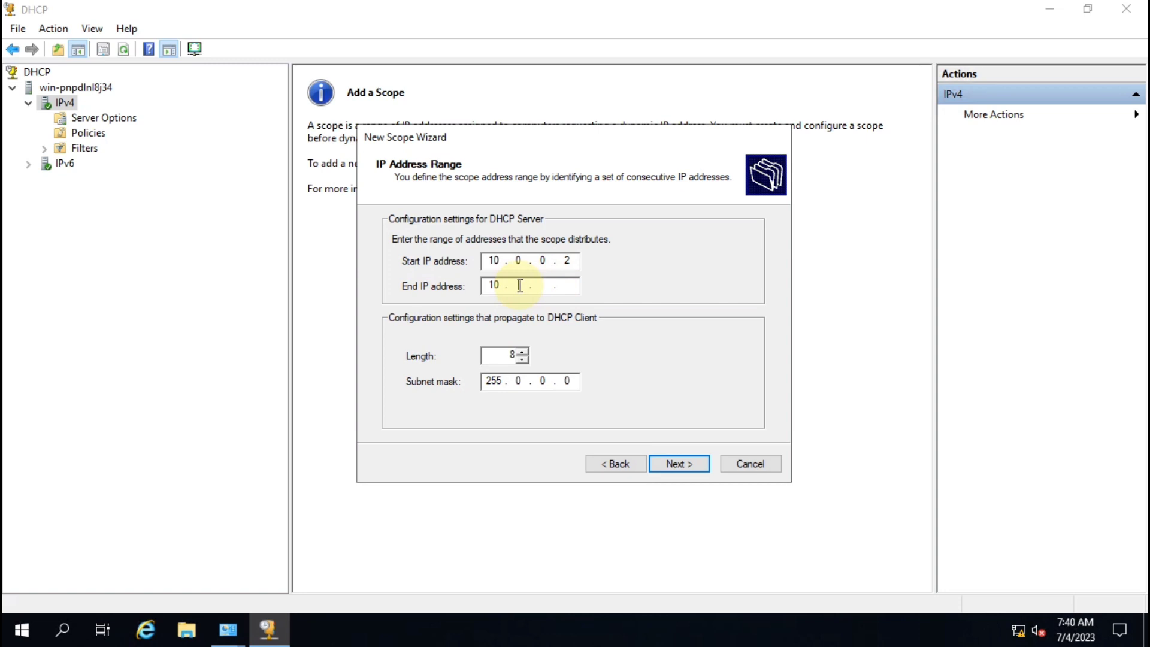
type("0.0.100")
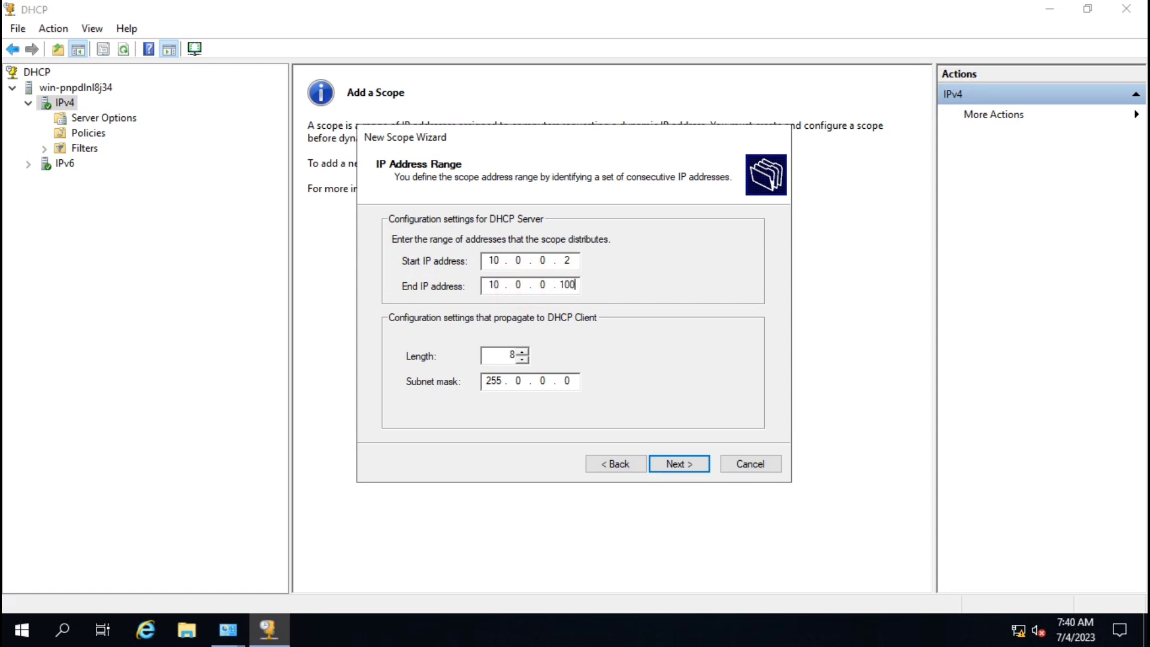
double_click(567, 260)
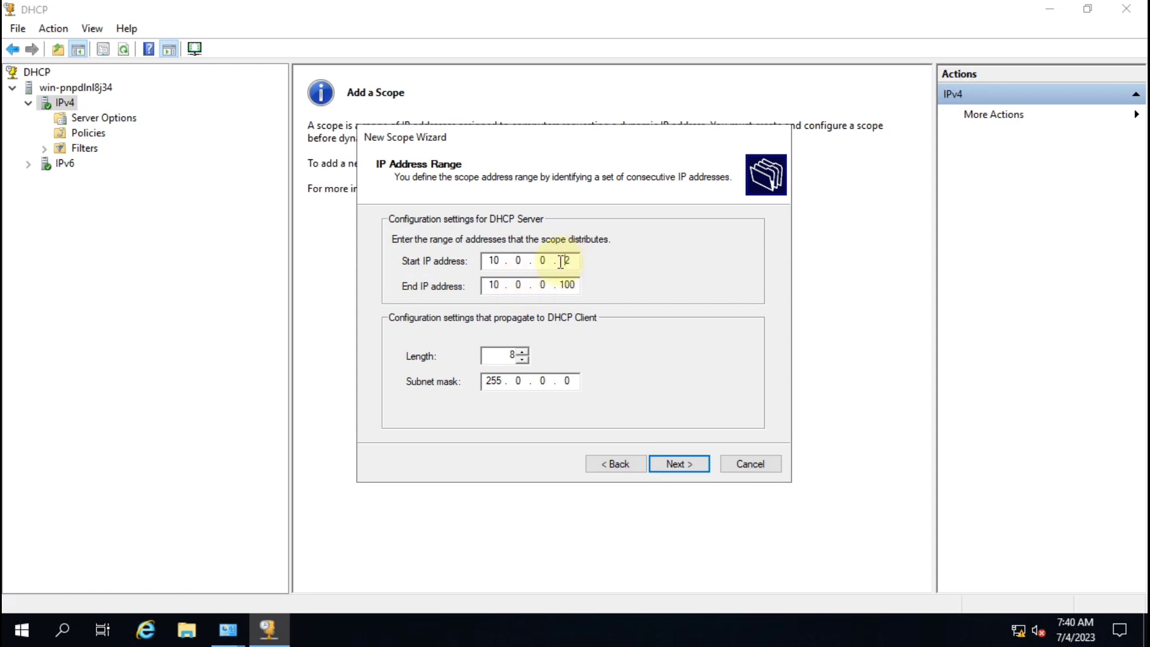
double_click(569, 284)
Step: Finish the WDS scope with no exclusions, default lease and options deferred, then activate it
left_click(688, 473)
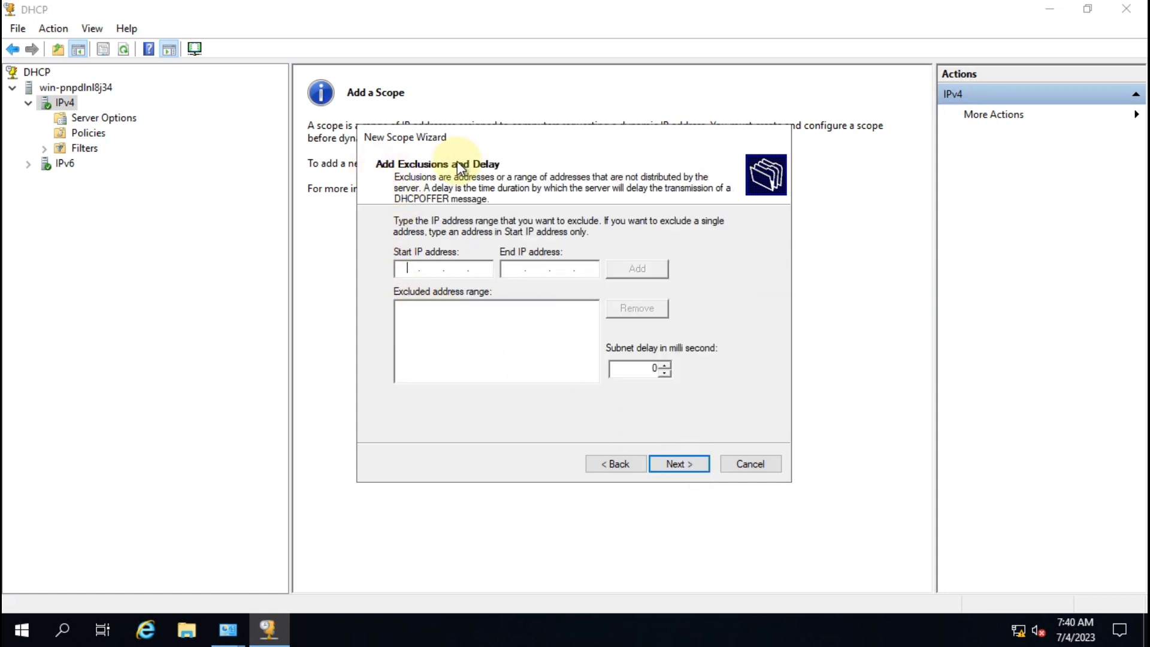
left_click(690, 465)
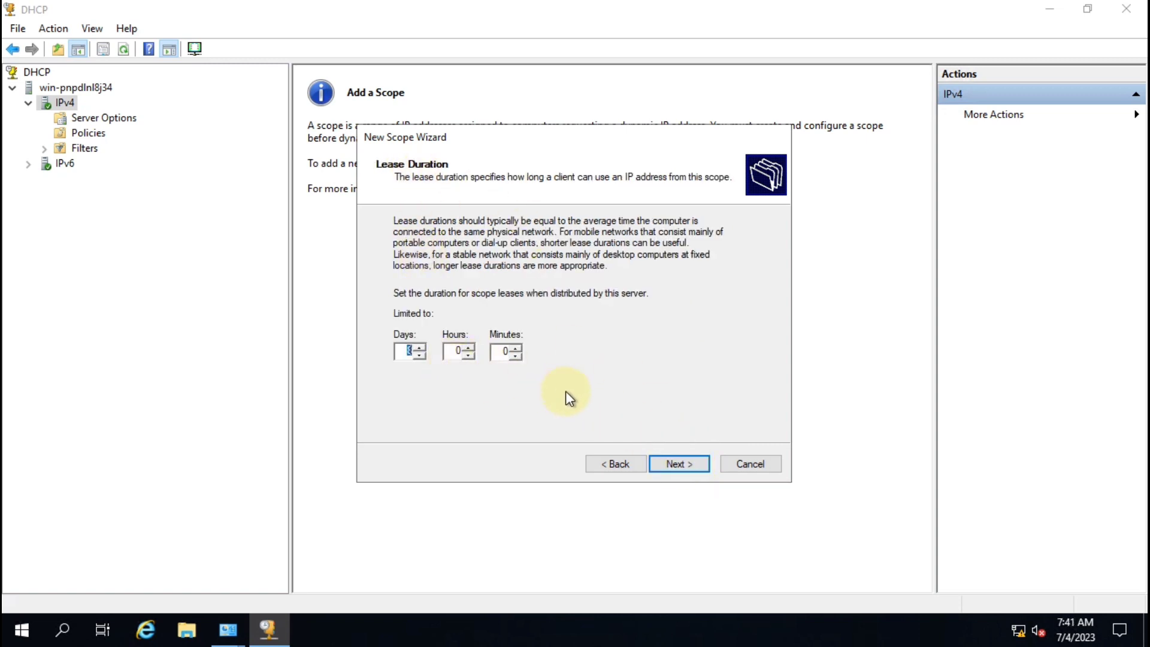
left_click(676, 467)
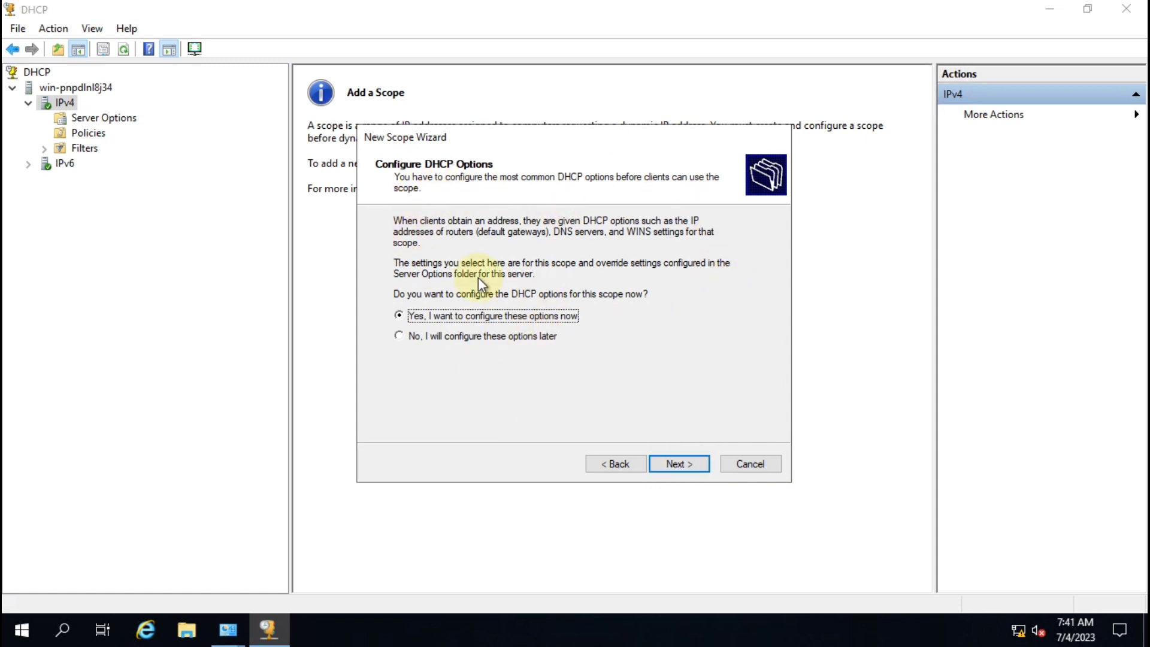
left_click(433, 337)
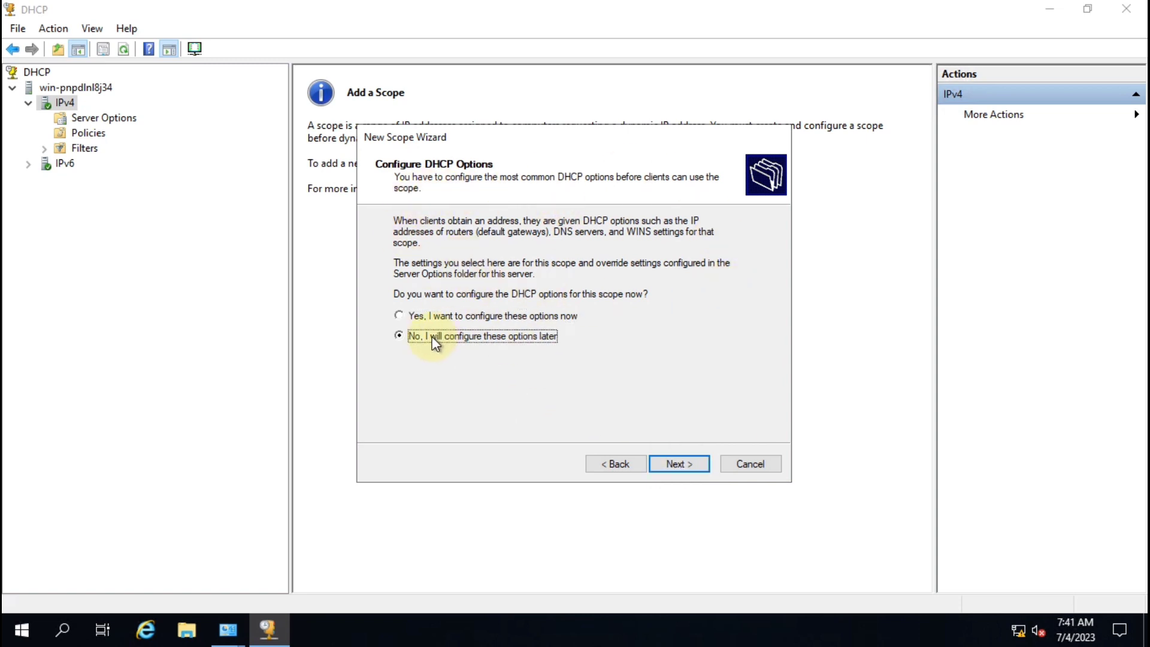
left_click(684, 462)
left_click(680, 465)
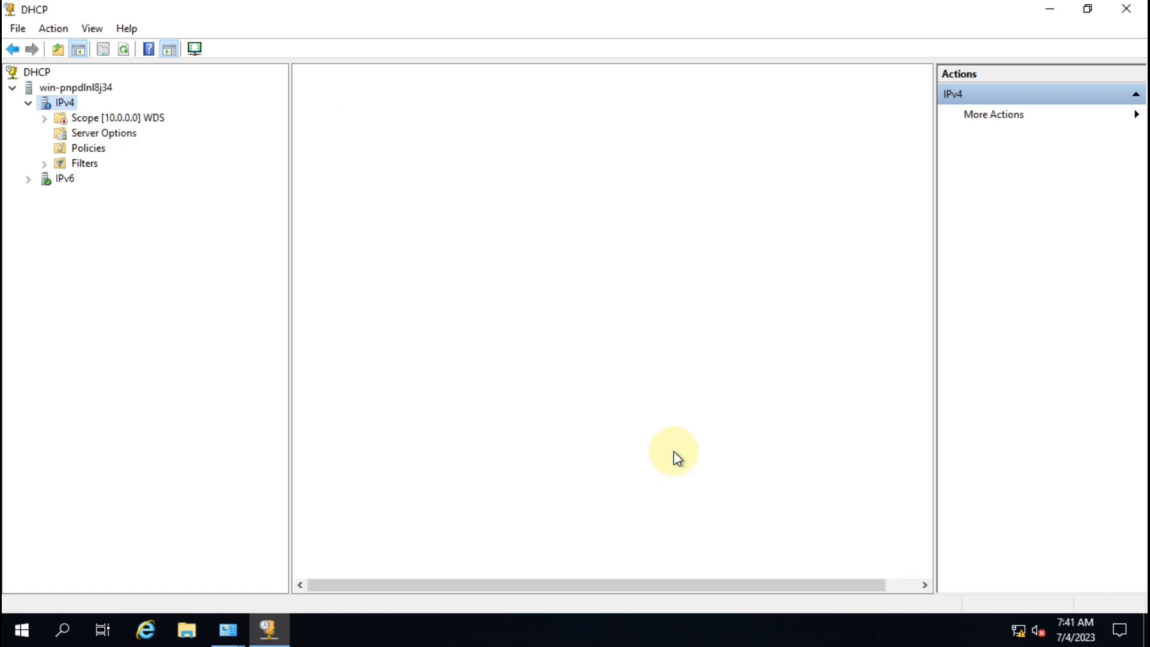
double_click(78, 117)
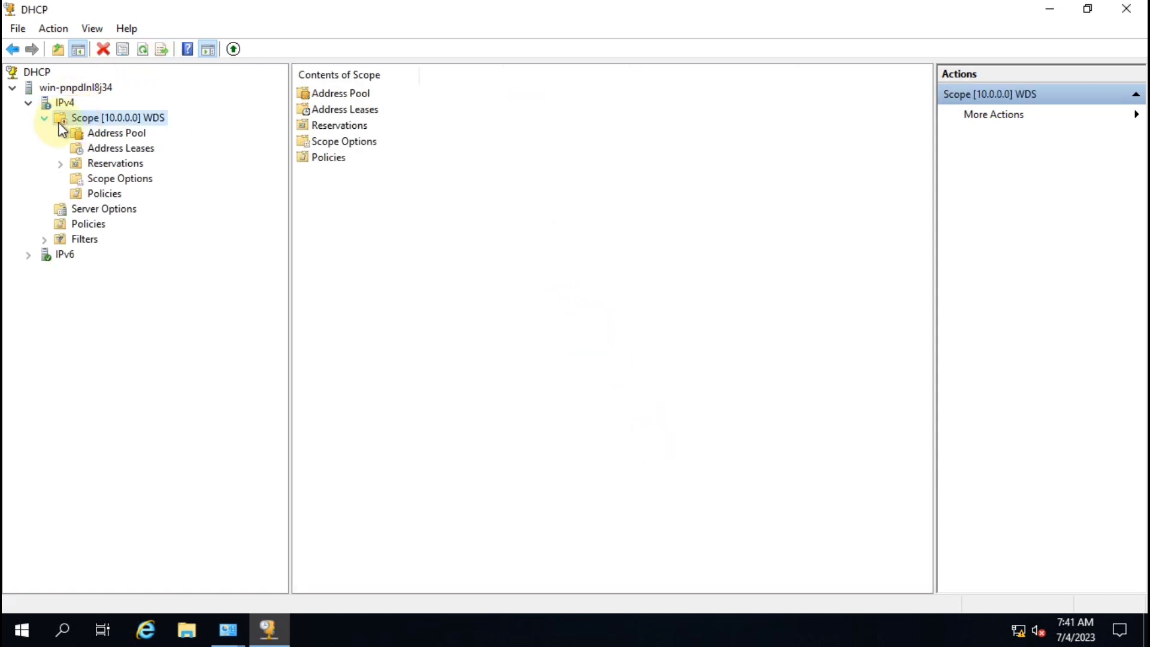
left_click(233, 49)
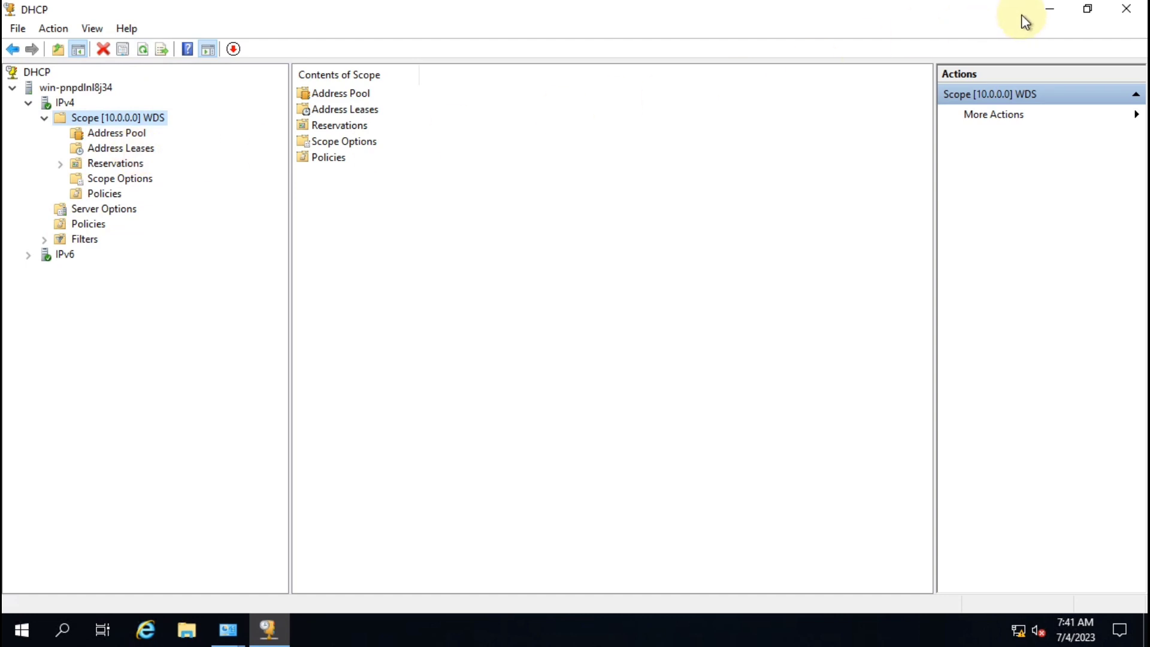
Step: Close the DHCP console and open the 2K19 folder on drive C in File Explorer
left_click(1128, 12)
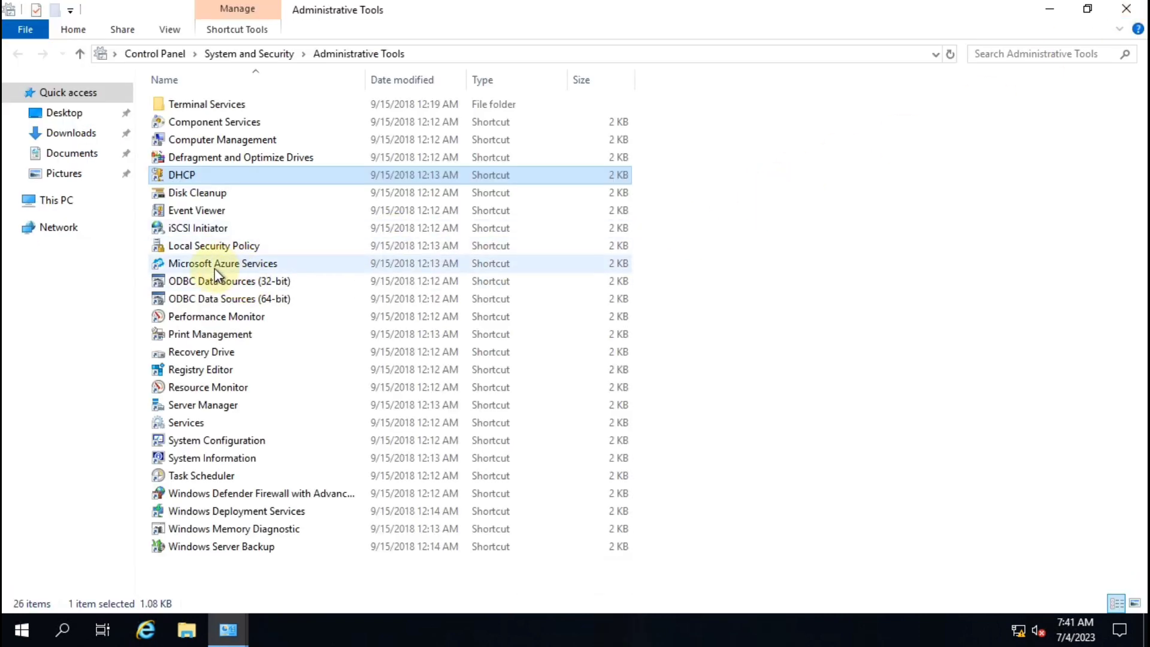
mouse_move(214, 268)
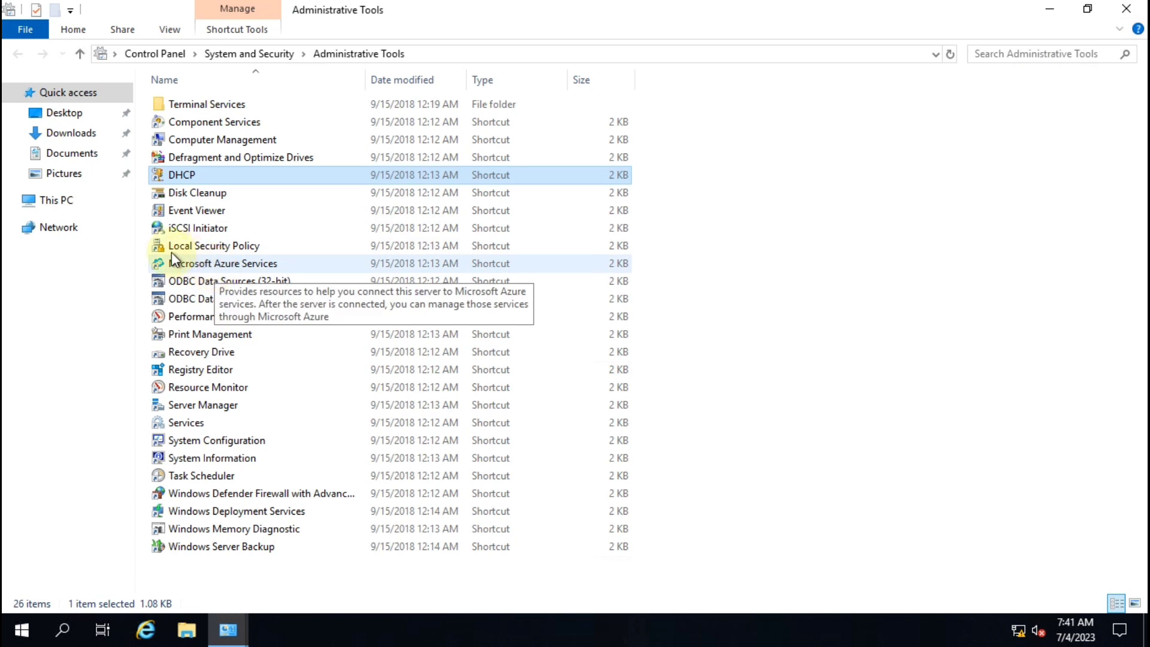
left_click(49, 205)
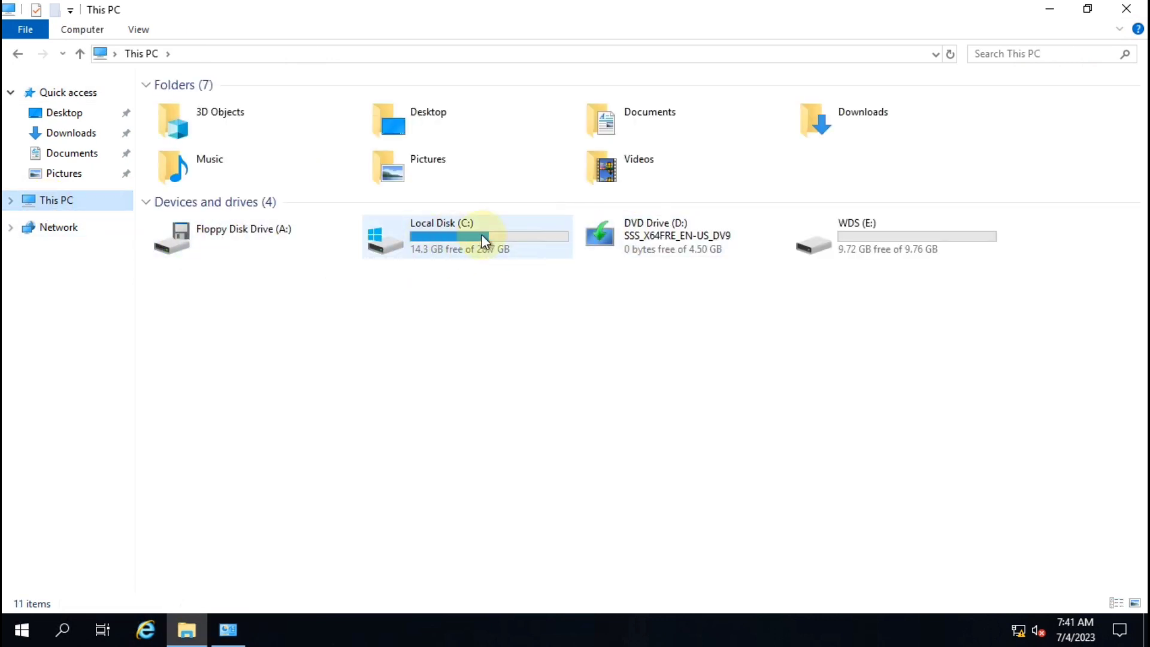
double_click(498, 234)
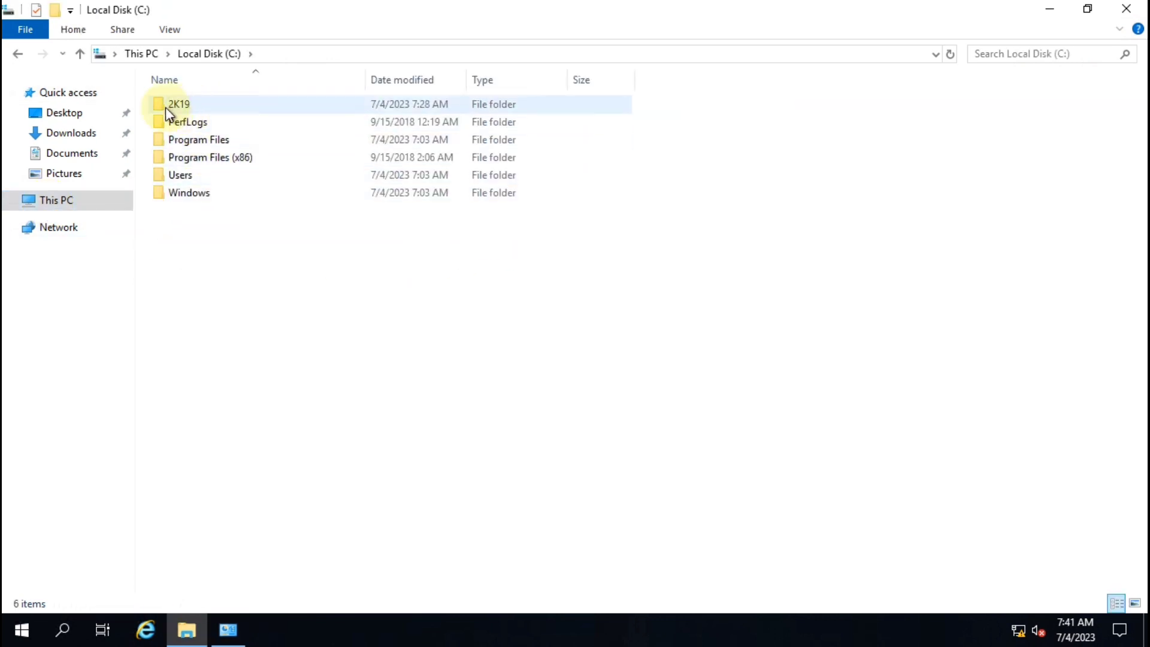
left_click(192, 106)
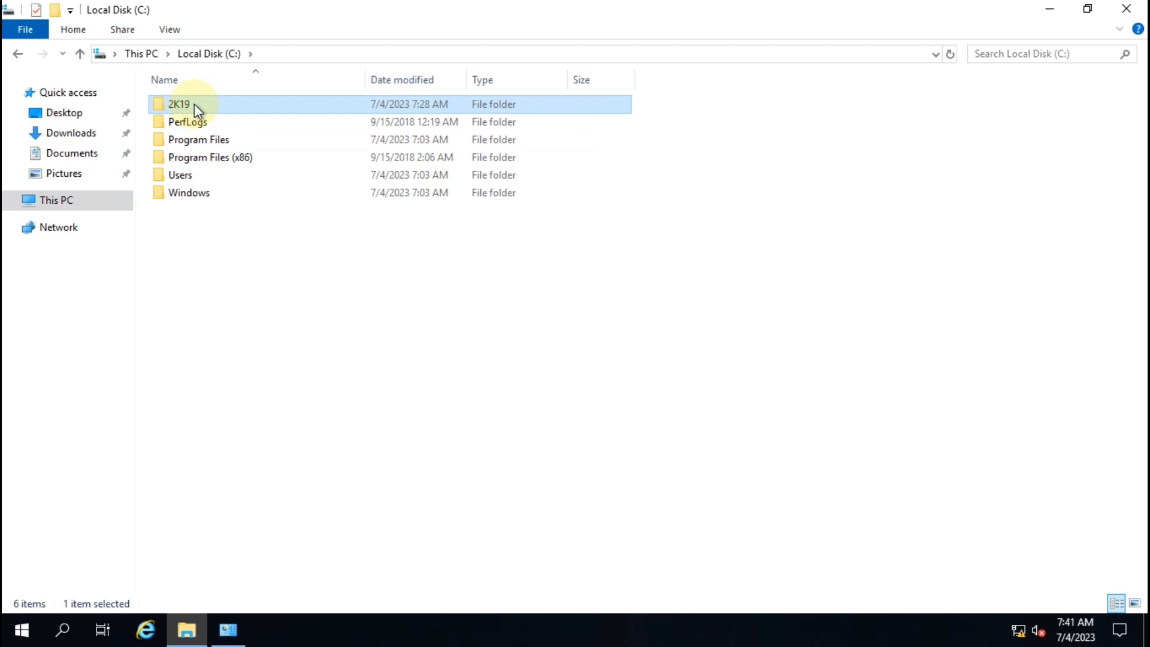
double_click(194, 104)
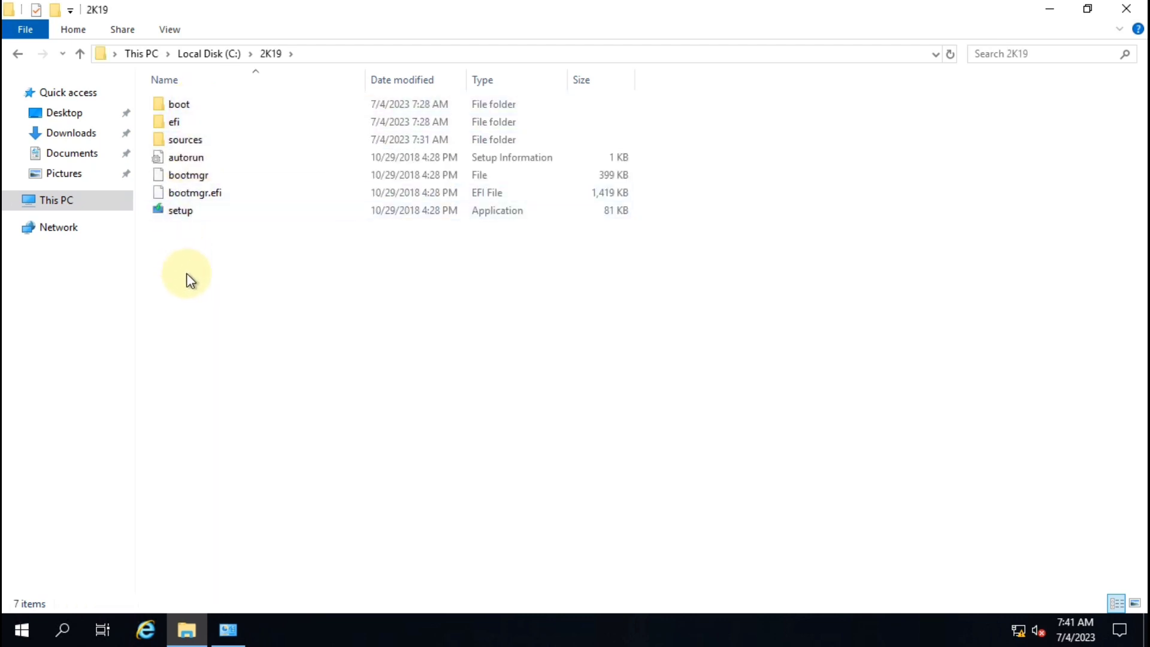
Step: Select and review the seven Windows Server 2019 setup items in 2K19, then close the window
left_click_drag(167, 259, 237, 82)
left_click(238, 264)
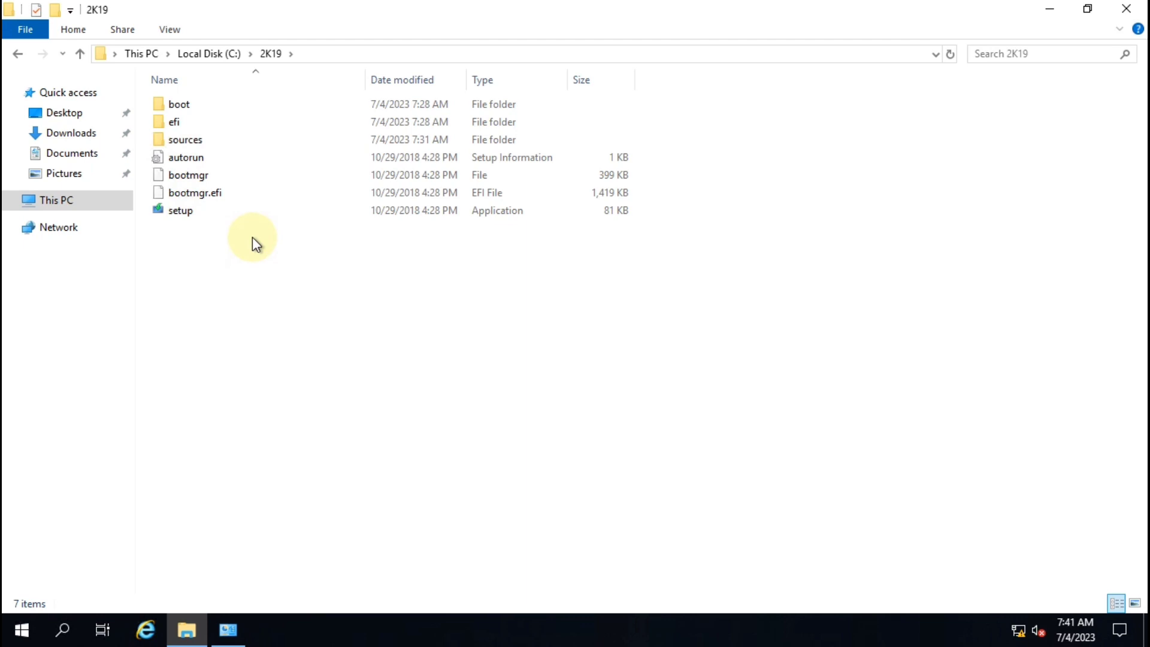
key("ctrl+a")
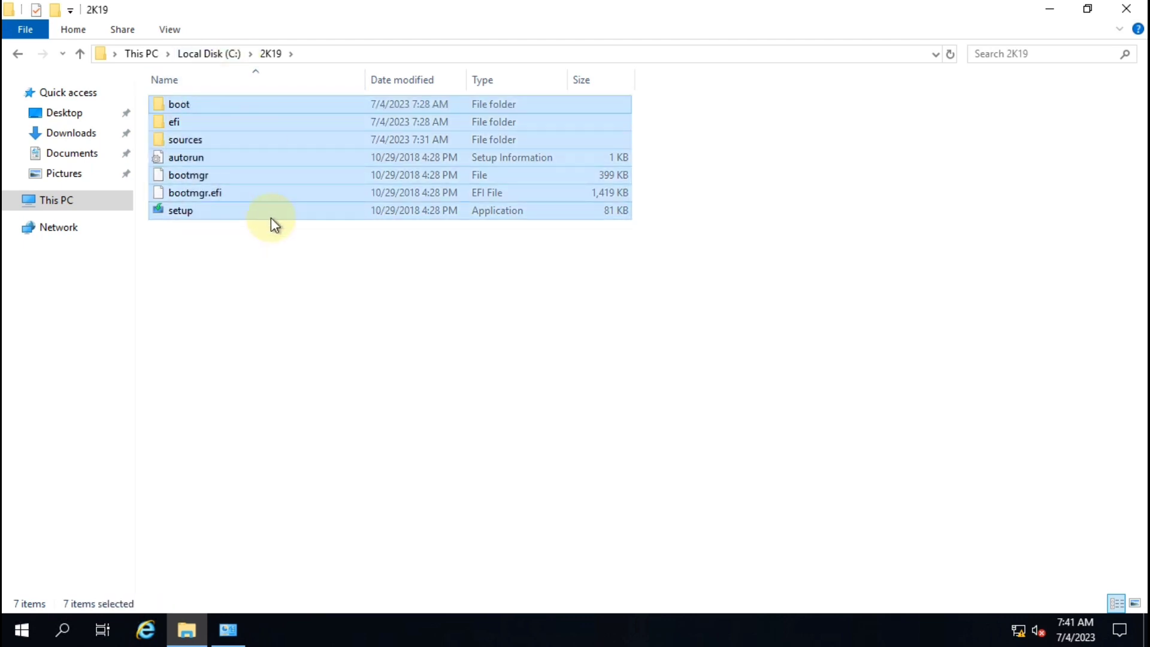
left_click(238, 277)
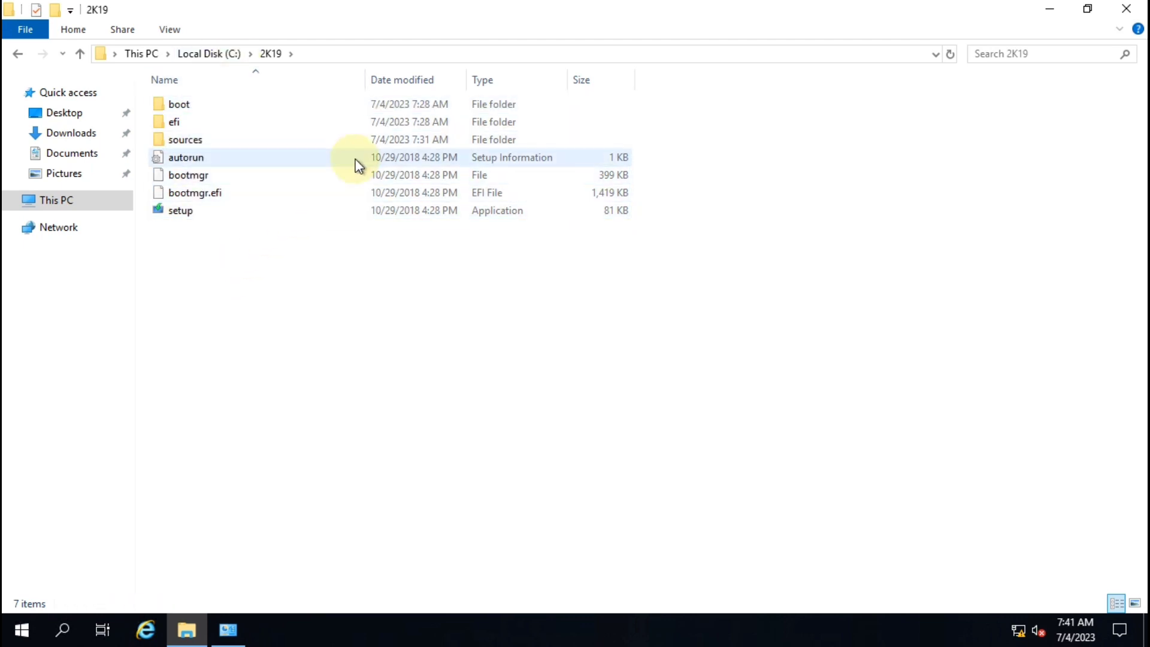
left_click(1125, 9)
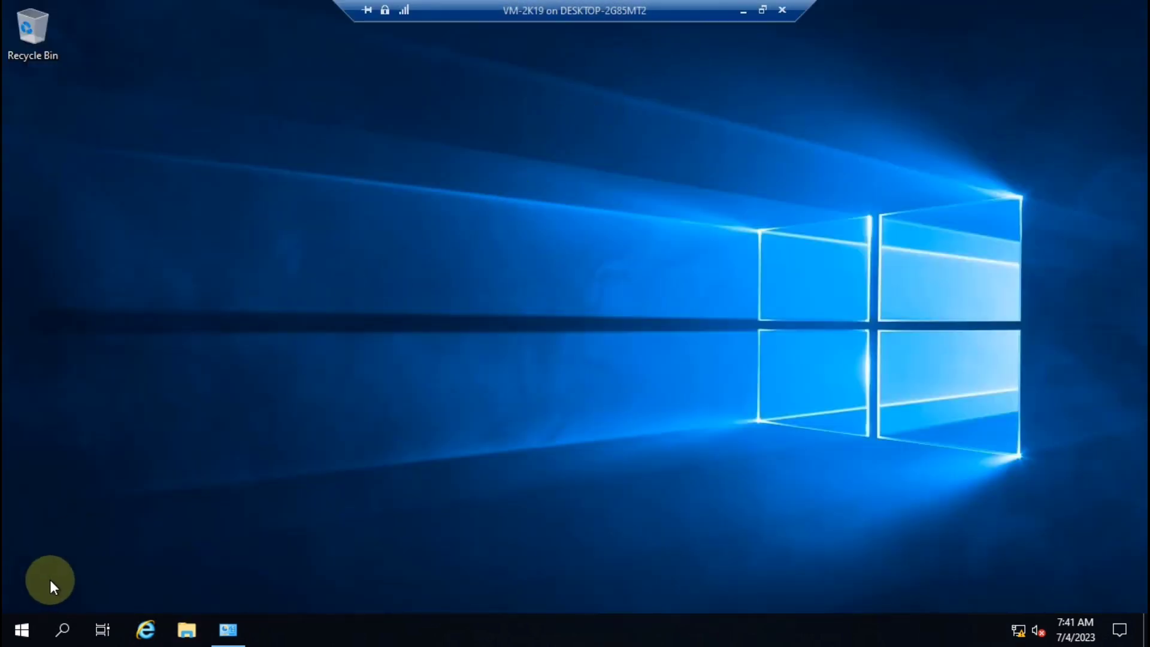
Step: Launch the Windows Deployment Services console and start Configure Server on WIN-PNPDLNL8J34
left_click(20, 628)
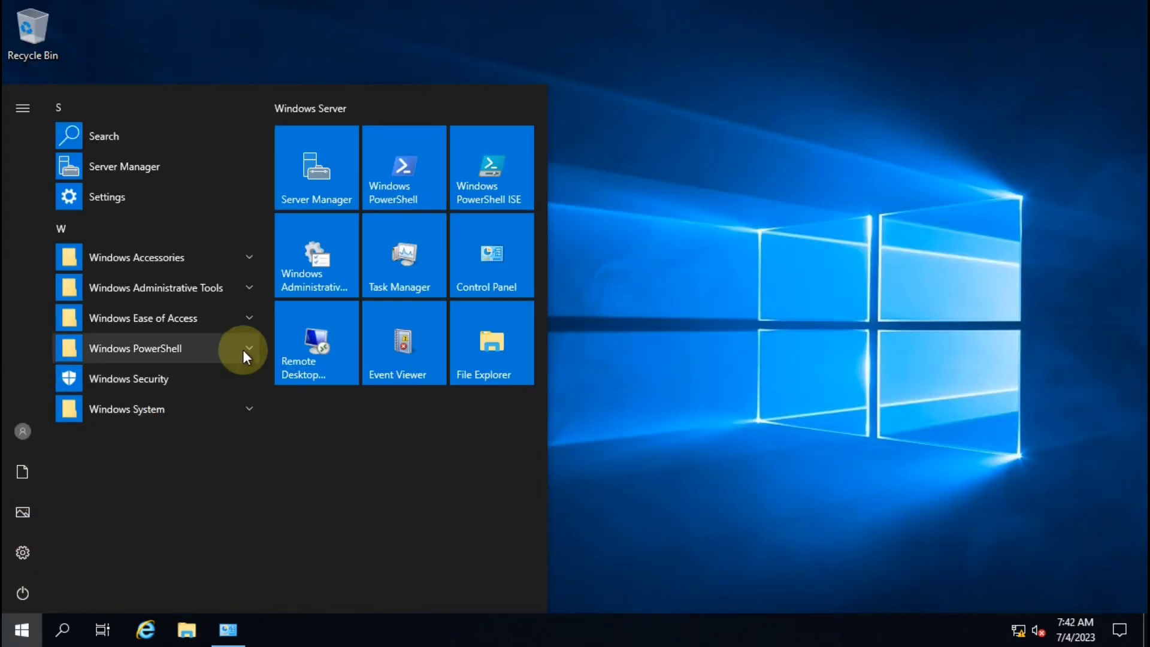
left_click(315, 265)
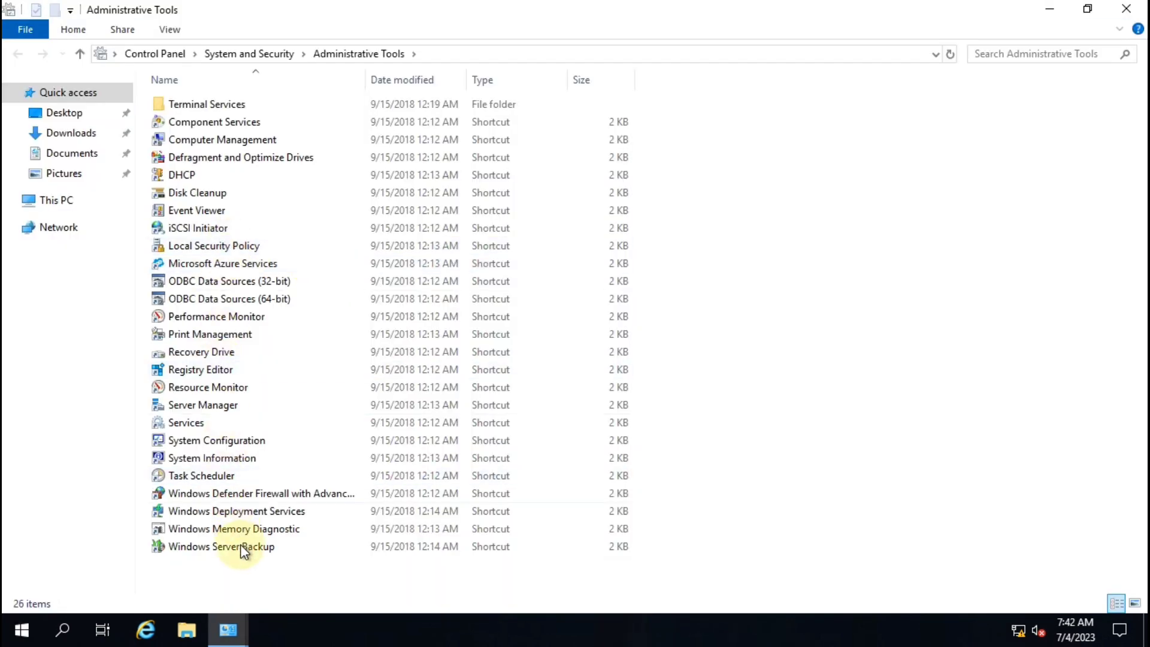
left_click(245, 516)
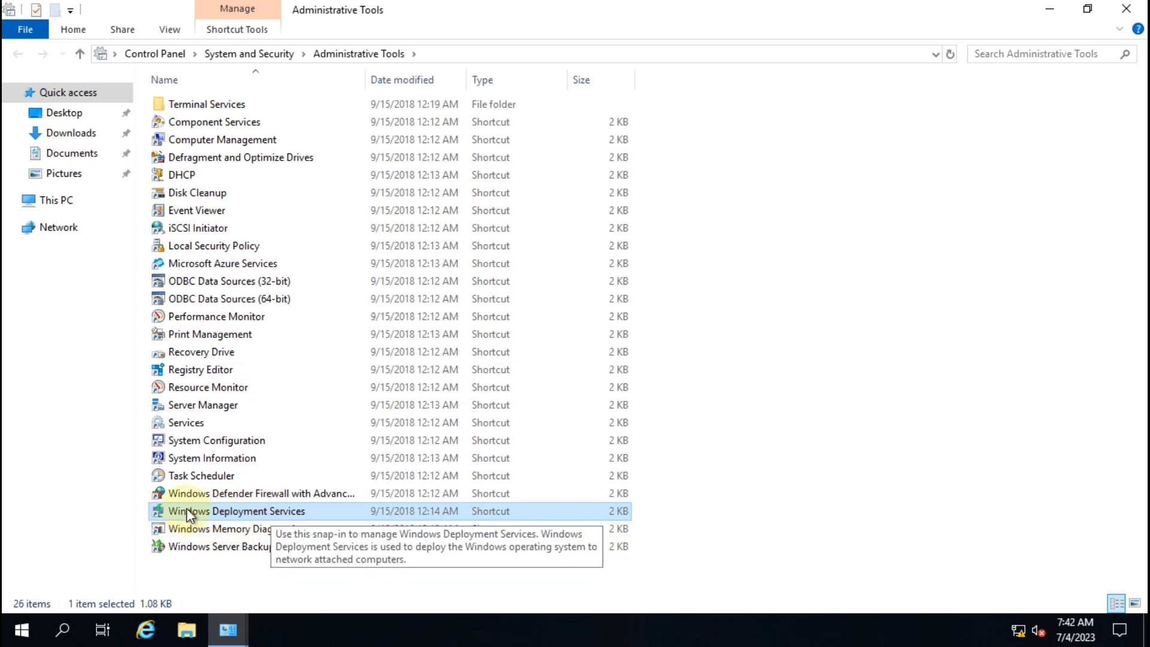
double_click(275, 514)
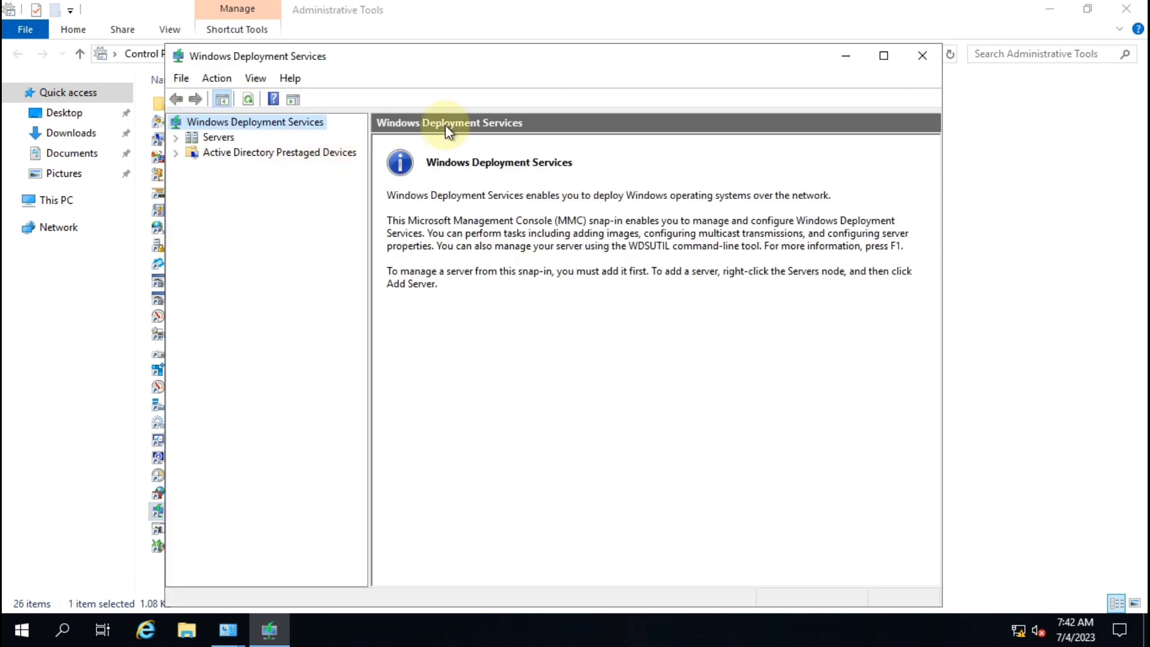
left_click(883, 55)
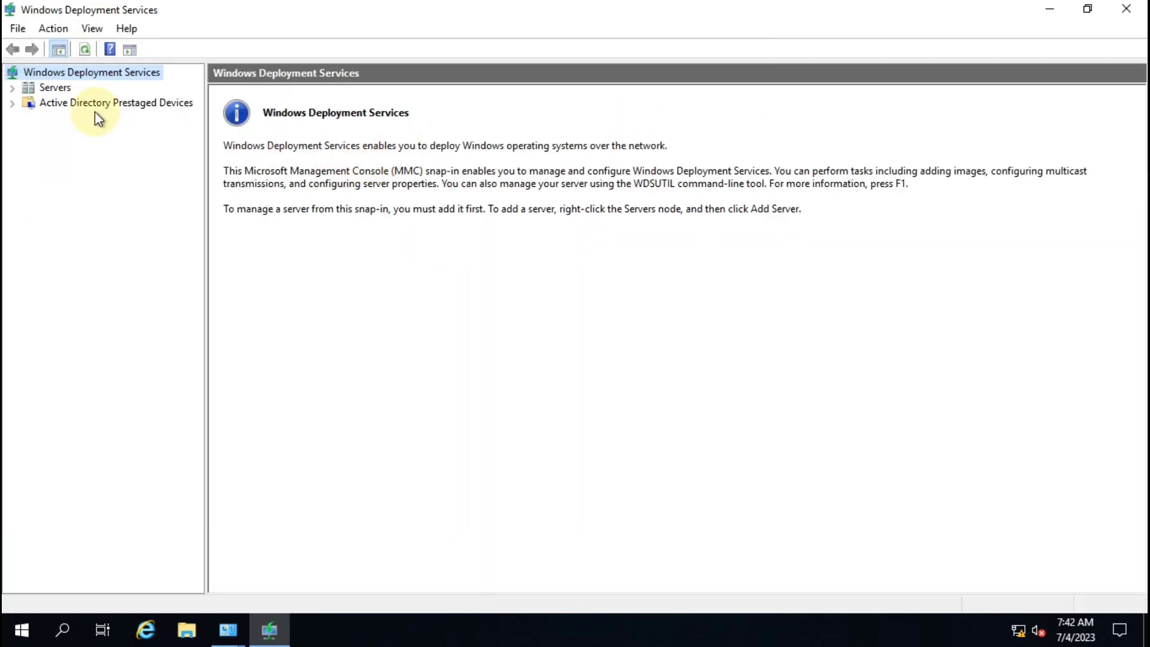
left_click(12, 89)
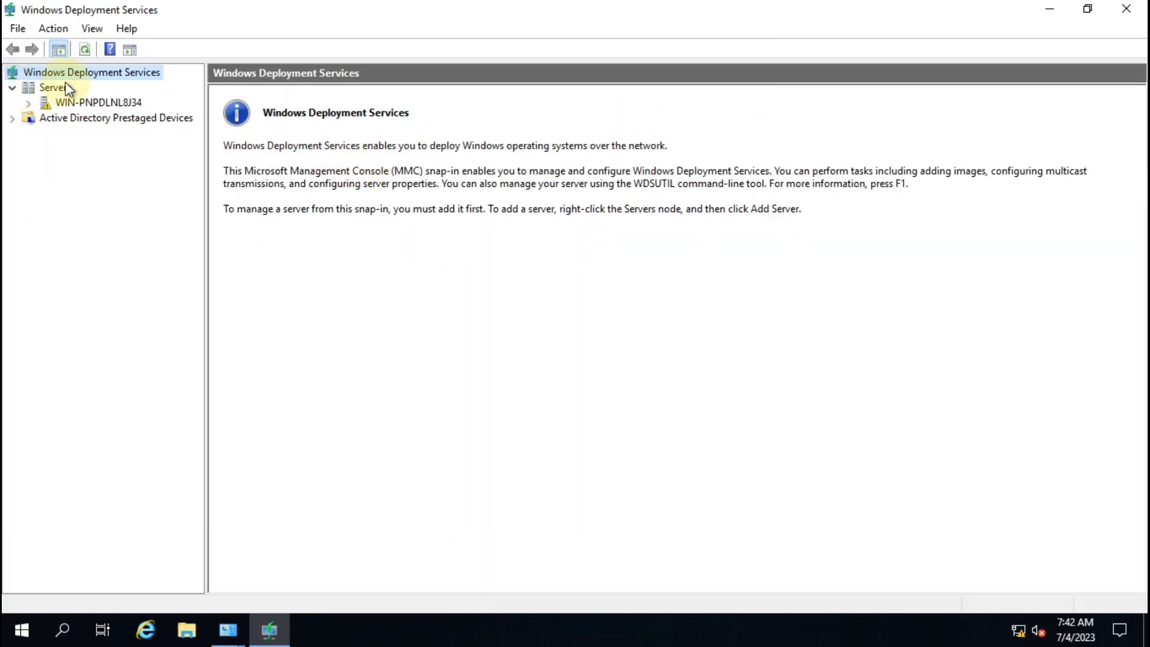
left_click(77, 104)
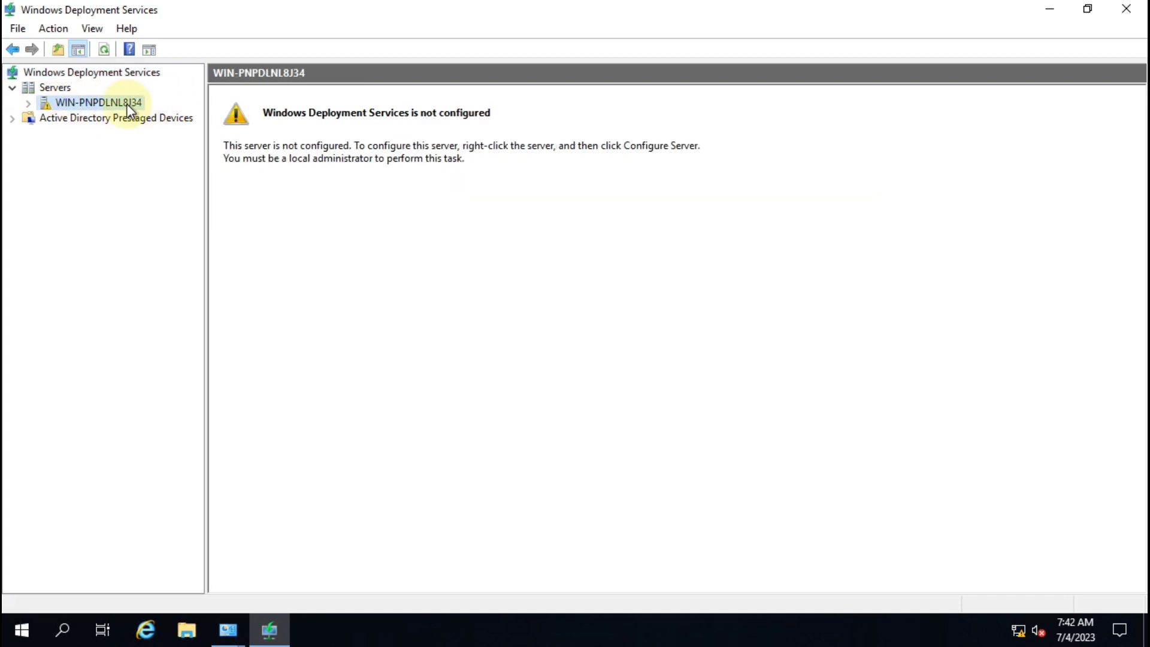
right_click(133, 106)
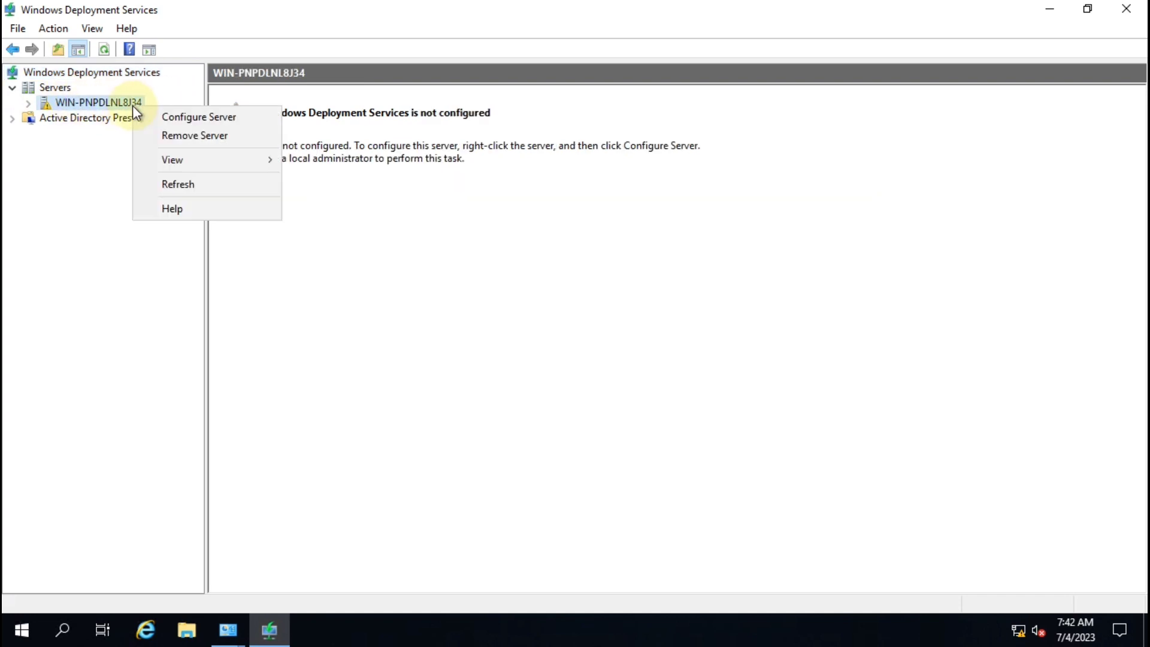
left_click(210, 120)
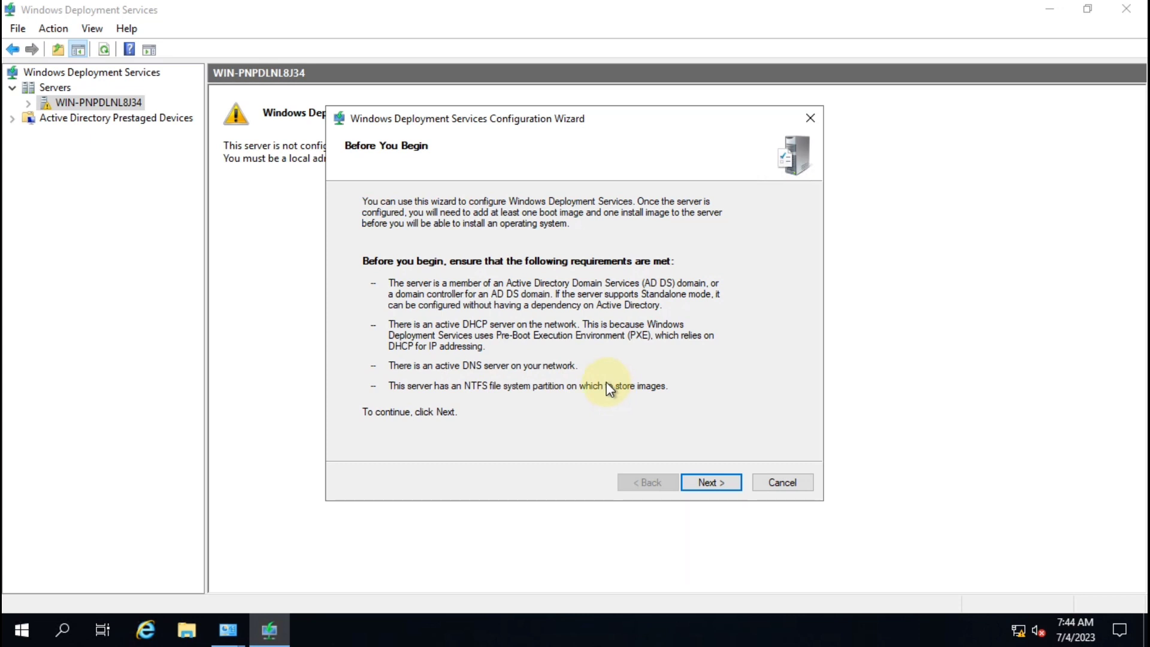
Step: Open File Explorer's This PC view to inspect the drives, including WDS (E:)
key("super+e")
left_click(82, 203)
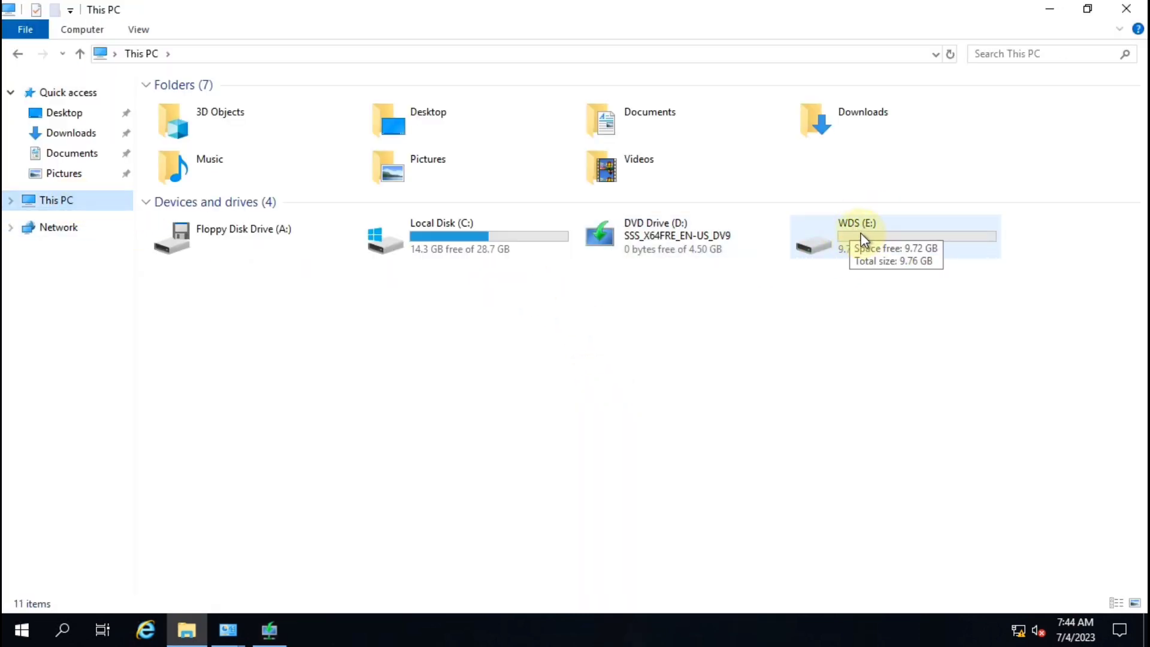
Step: Check the WDS (E:) drive's free space, then advance the wizard to Install Options
left_click(860, 250)
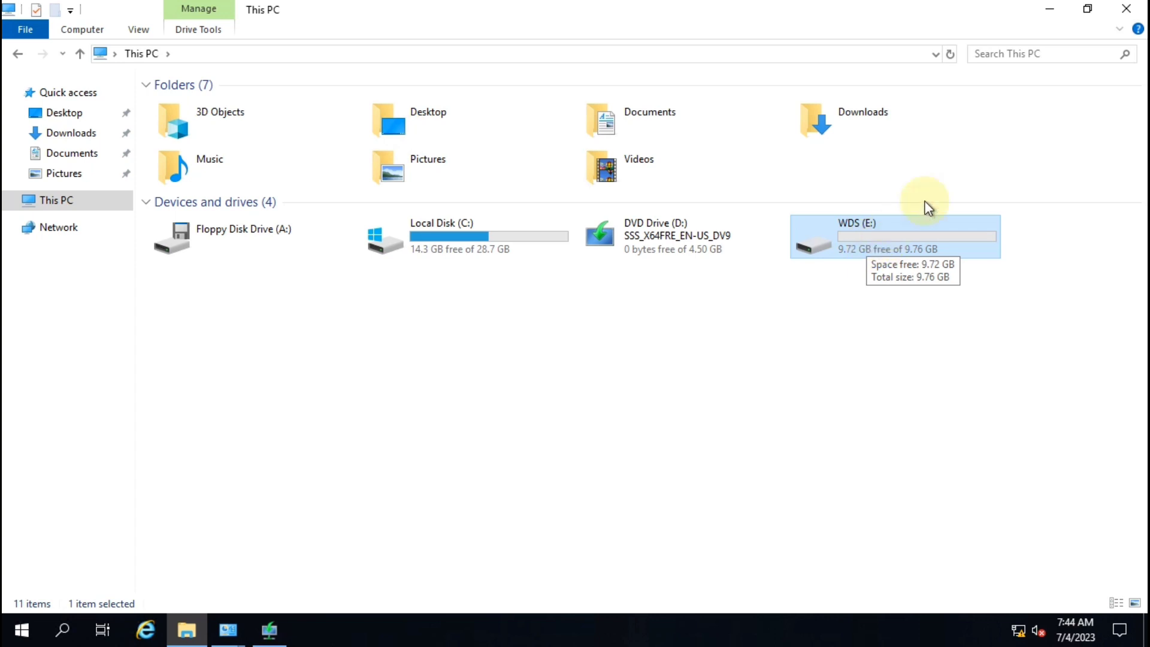
left_click(1125, 9)
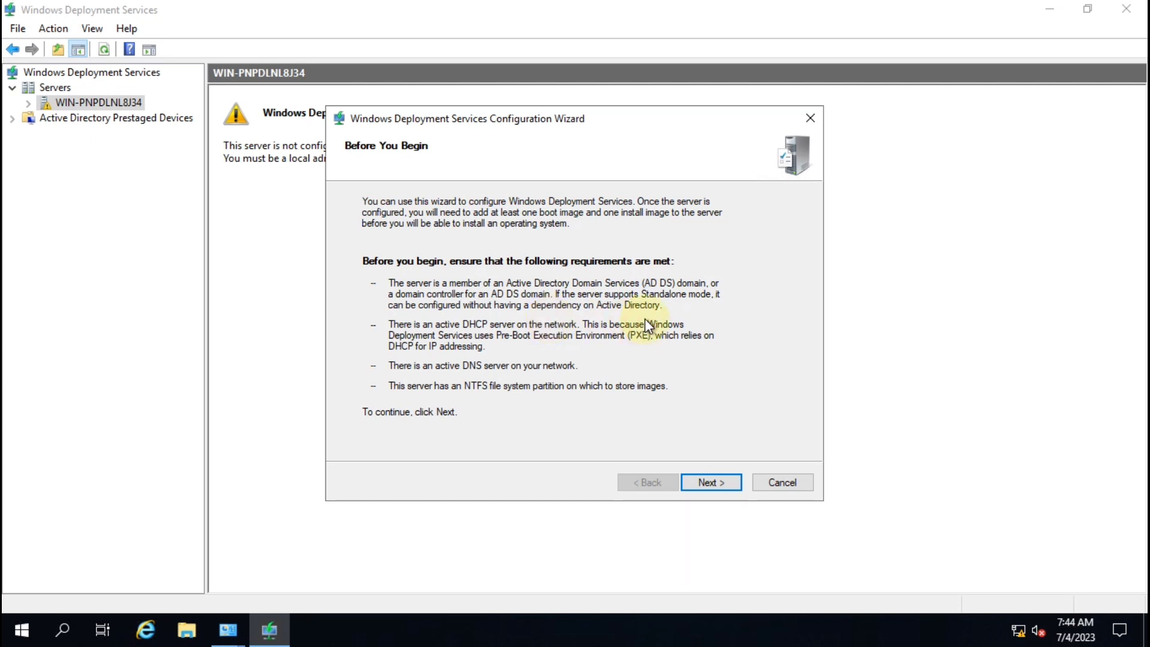
left_click(704, 482)
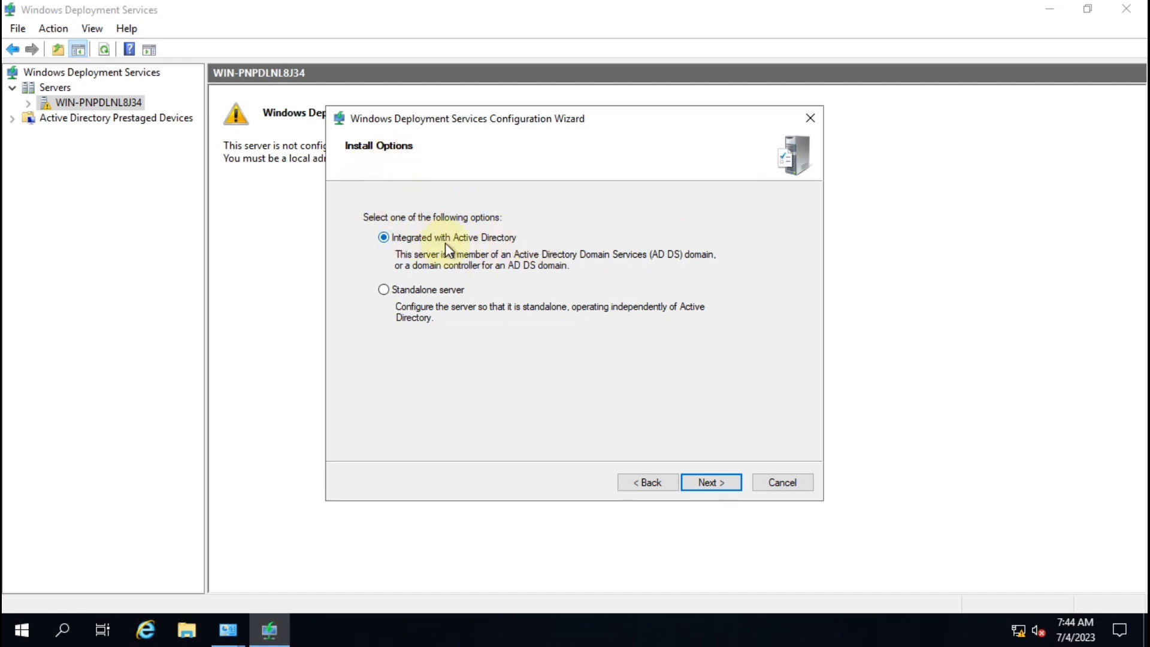
Step: Choose Standalone server and select the drive letter in the C:\RemoteInstall path
left_click(405, 292)
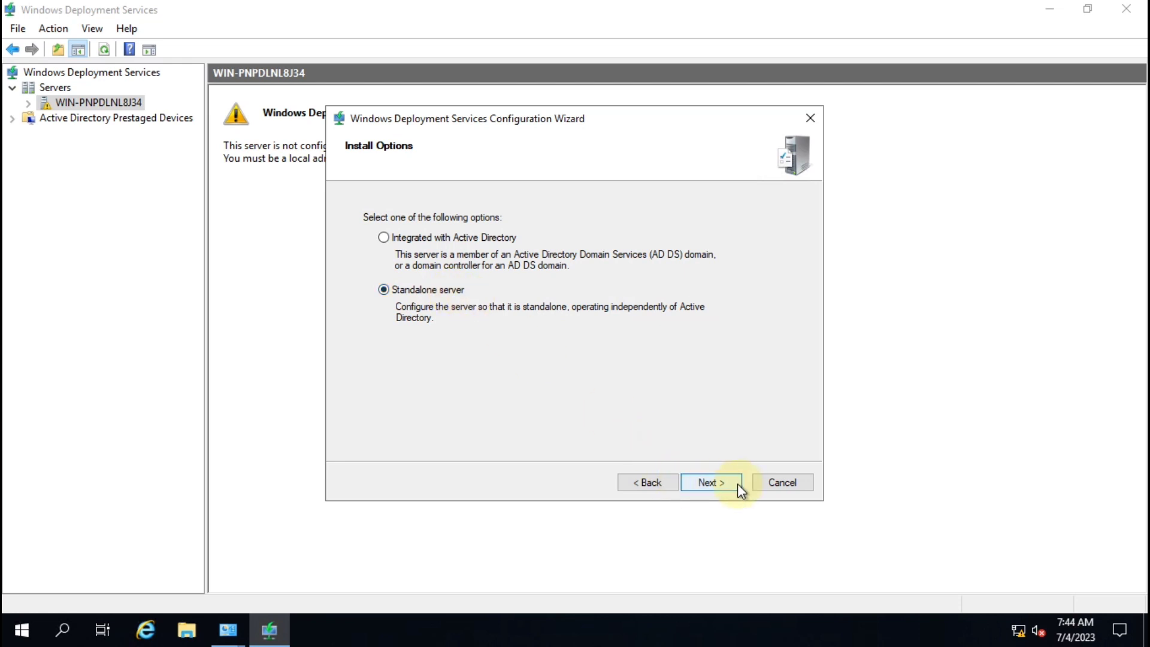
left_click(710, 483)
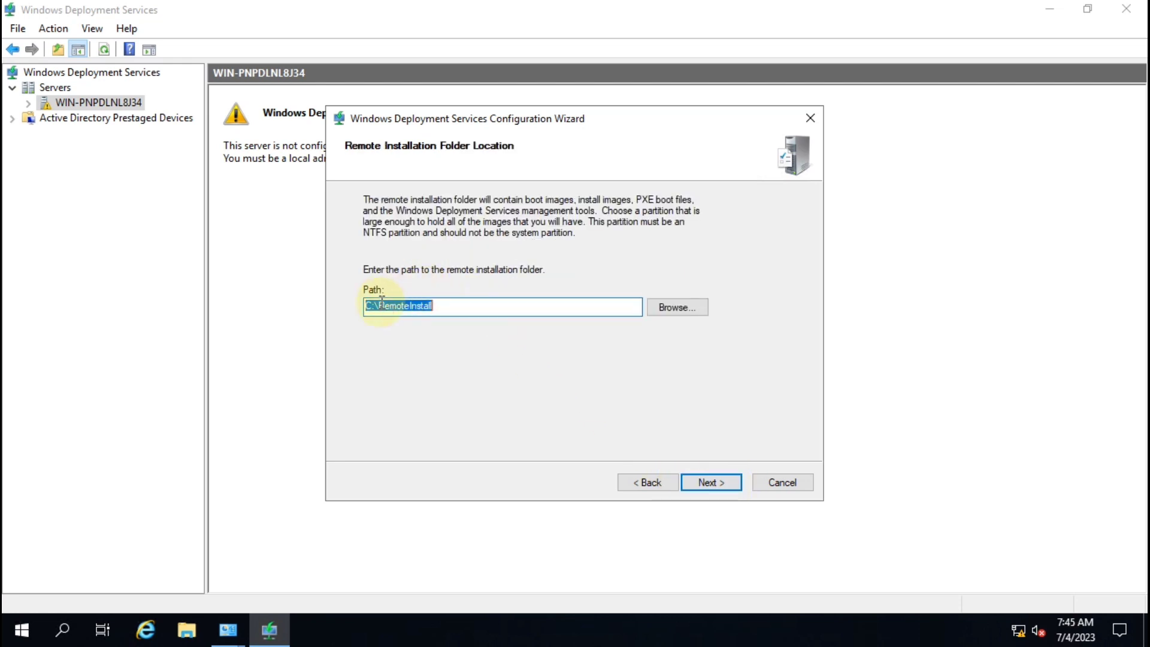
left_click(435, 307)
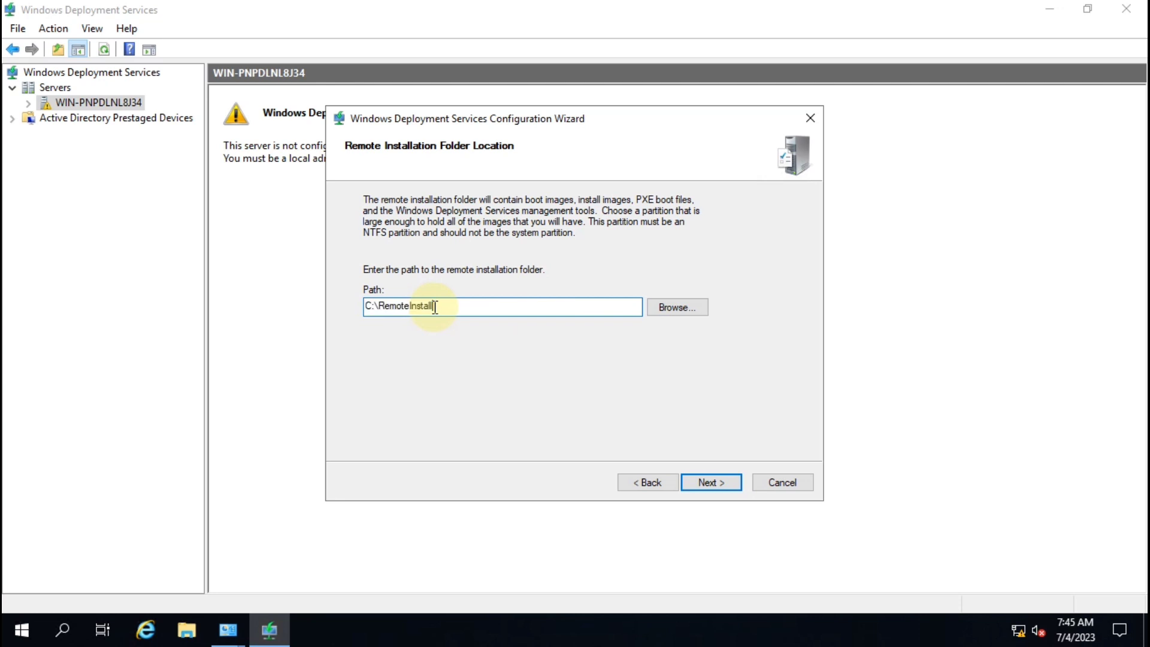
left_click_drag(441, 306, 383, 309)
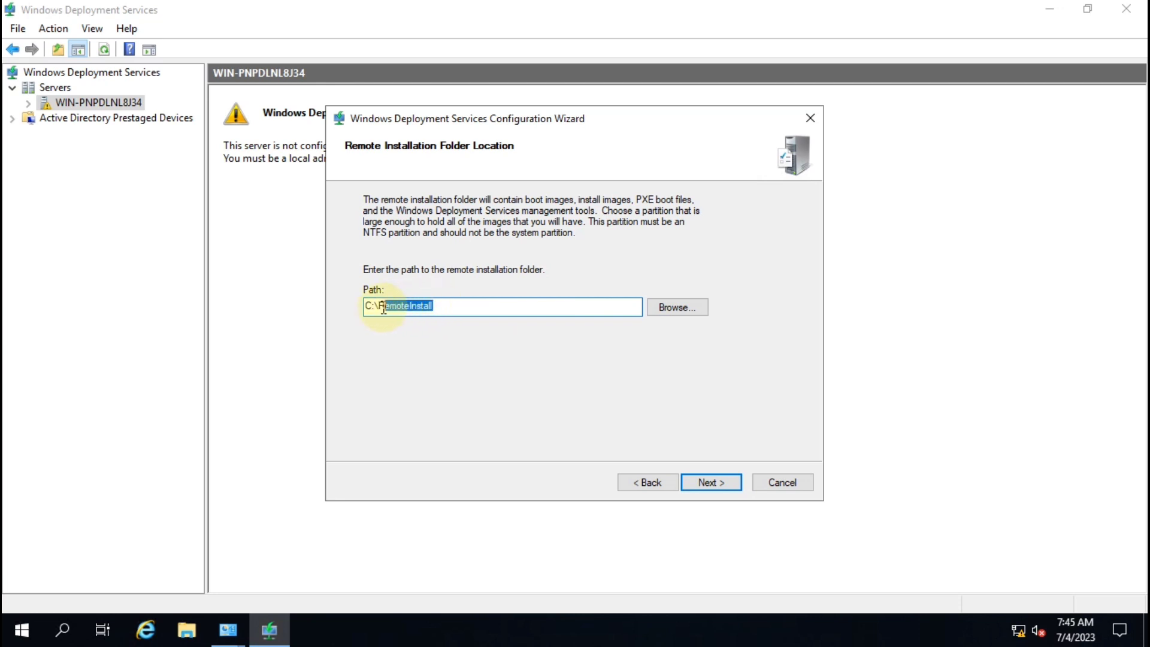
left_click(368, 305)
key("super+e")
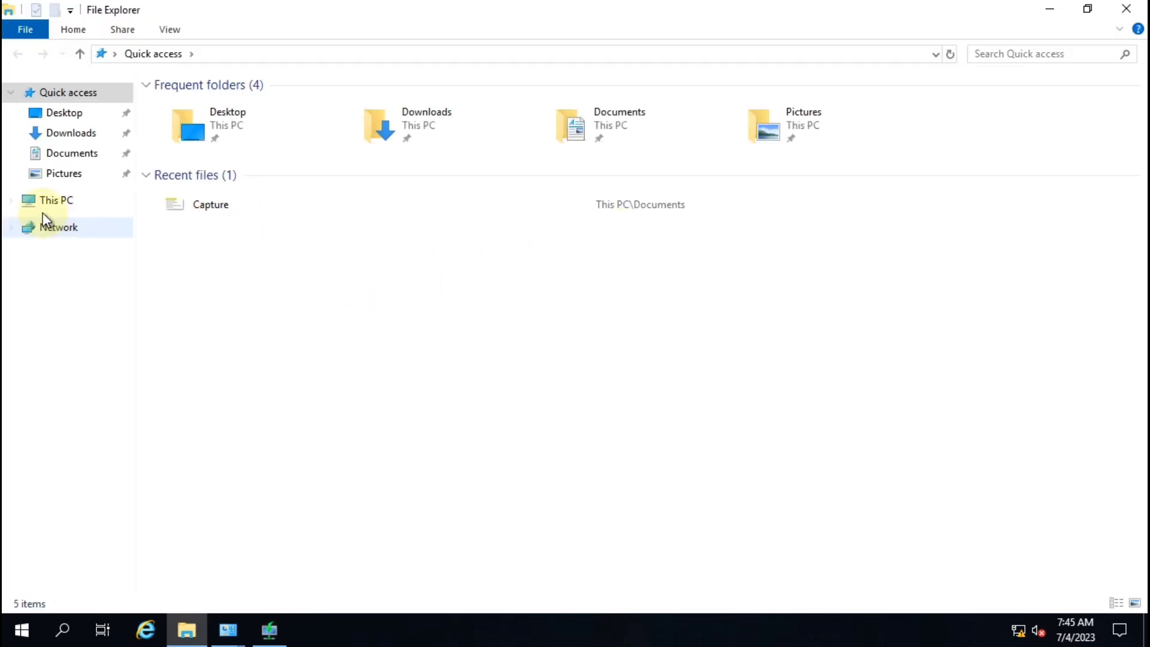
left_click(47, 200)
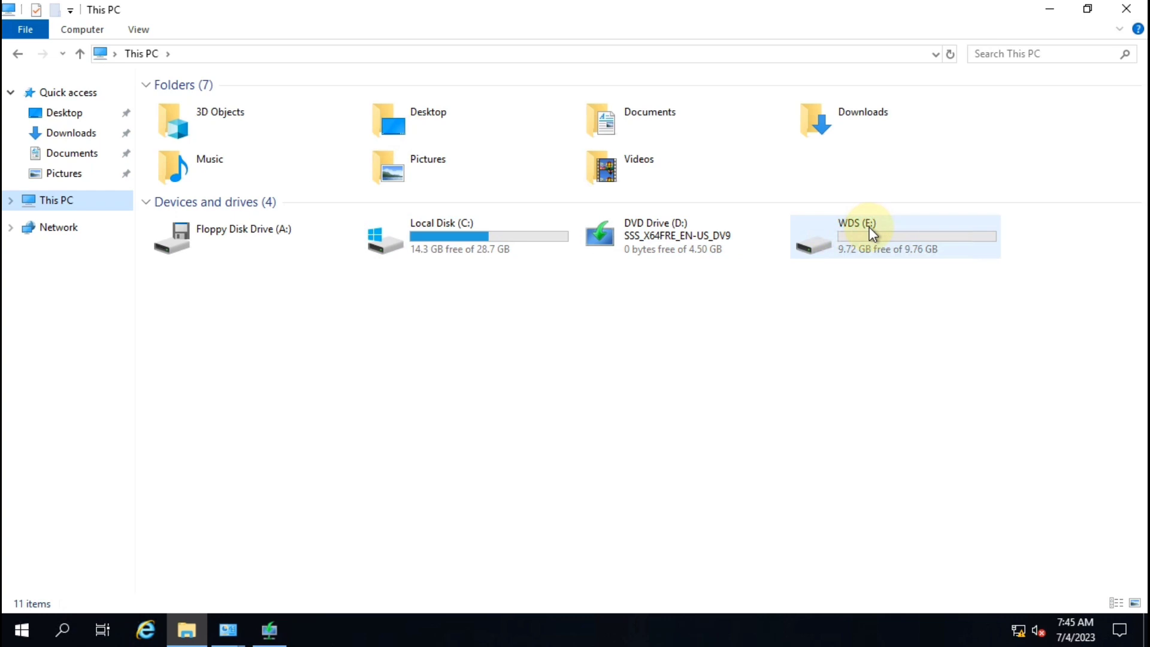
key("alt+Tab")
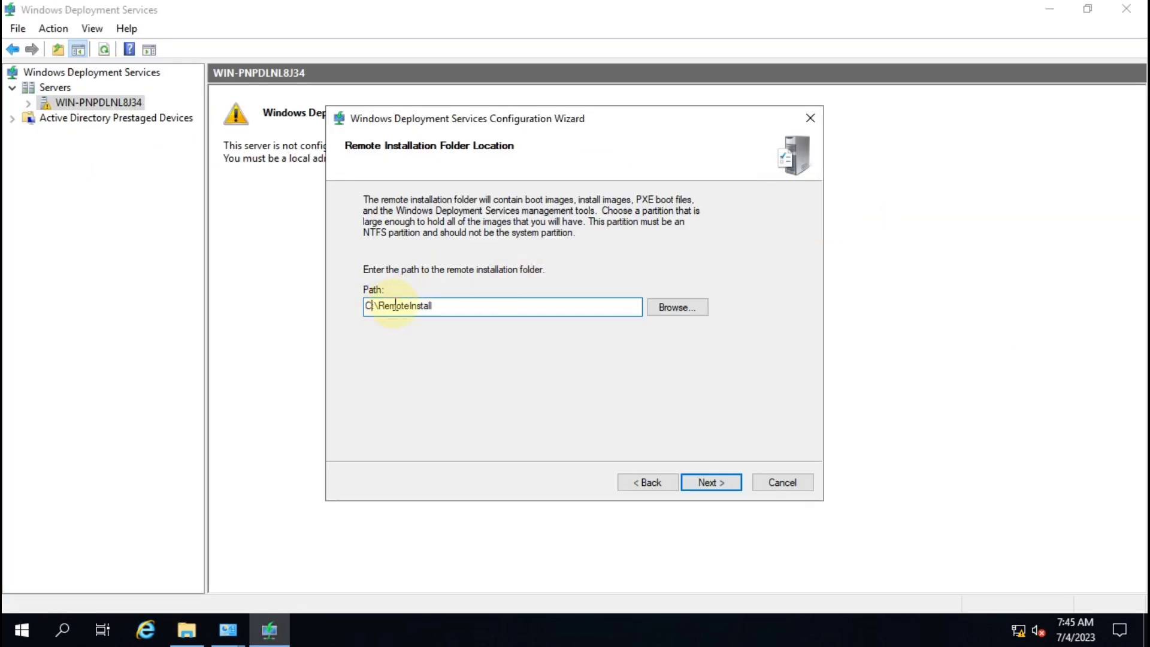
Step: Change the remote installation folder to E:\RemoteInstall and continue to Proxy DHCP Server
key("BackSpace")
type("E")
left_click_drag(447, 304, 327, 309)
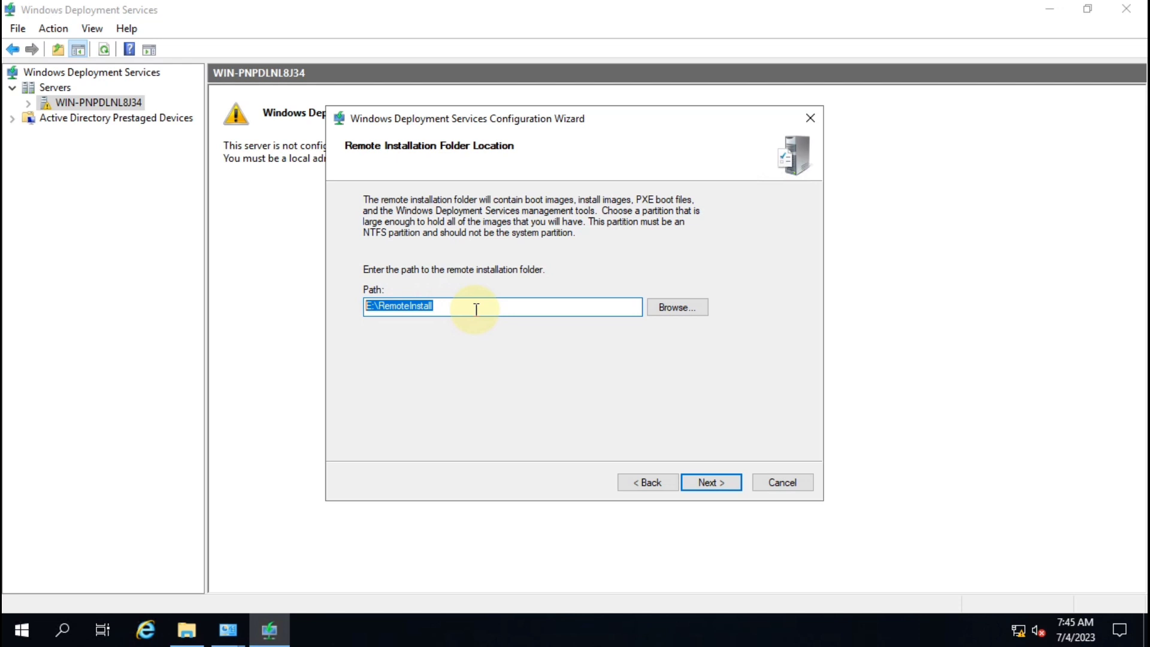
left_click(709, 484)
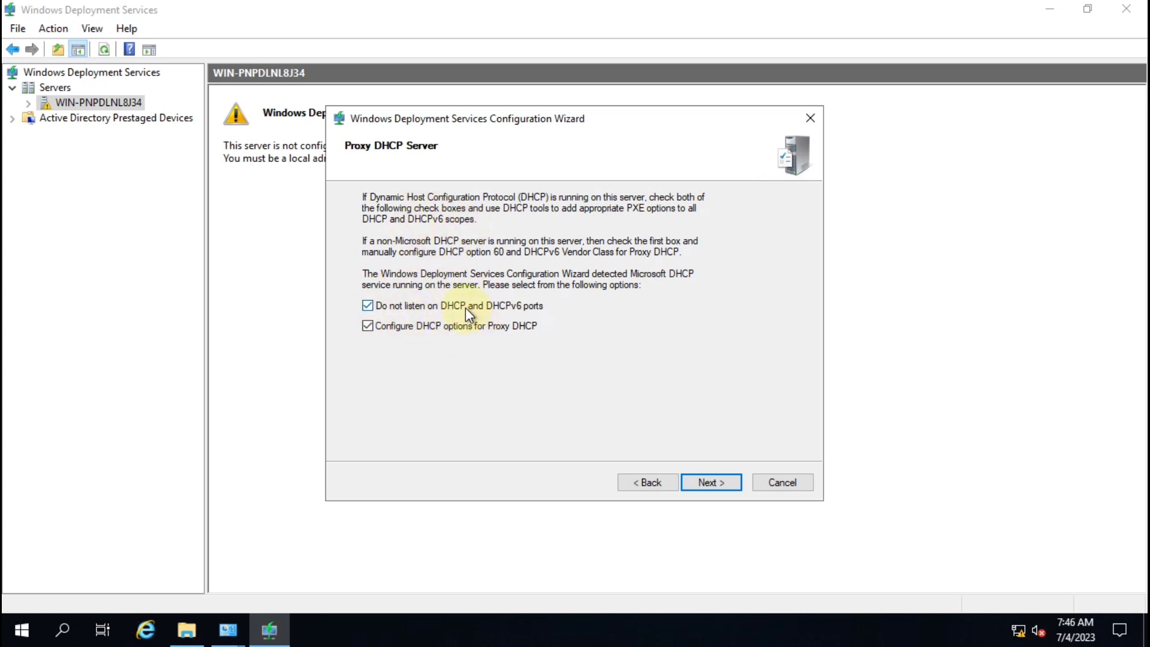
Step: Keep the proxy DHCP options, answer all known and unknown clients, then configure
left_click(717, 487)
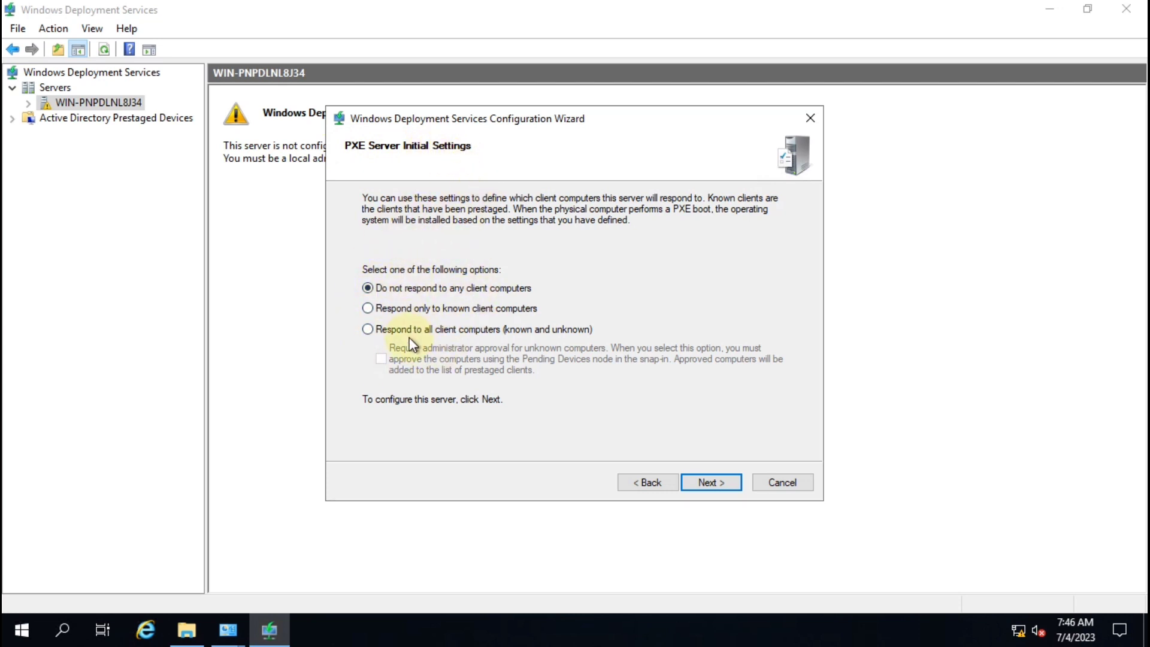
left_click(380, 329)
left_click(386, 307)
left_click(389, 329)
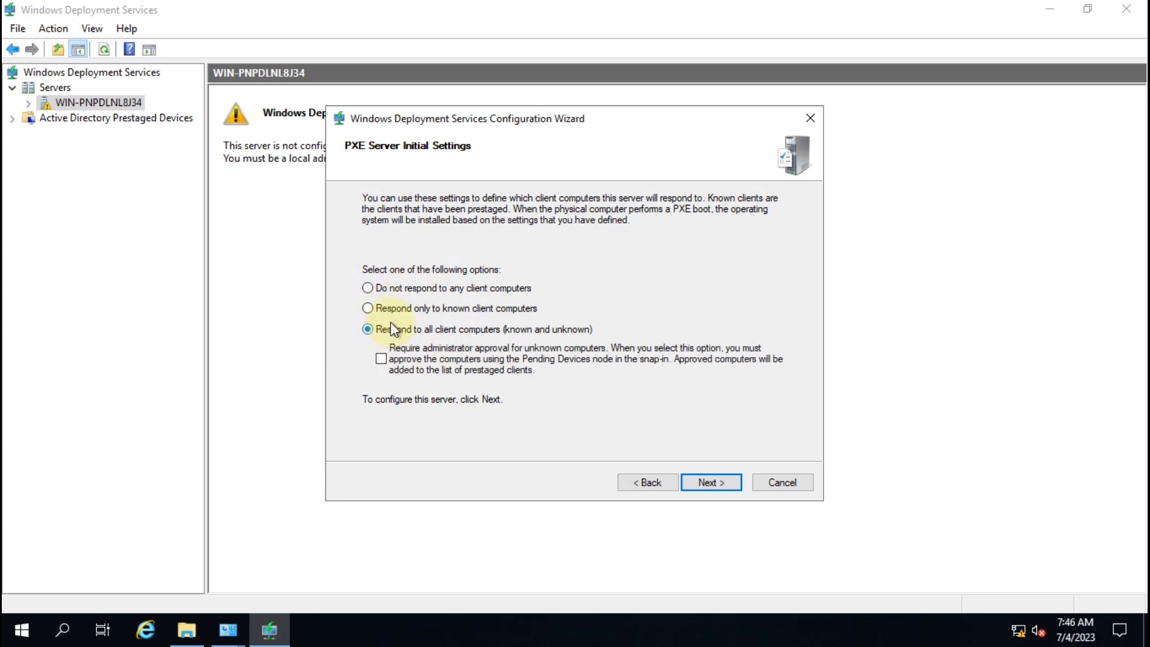
left_click(388, 308)
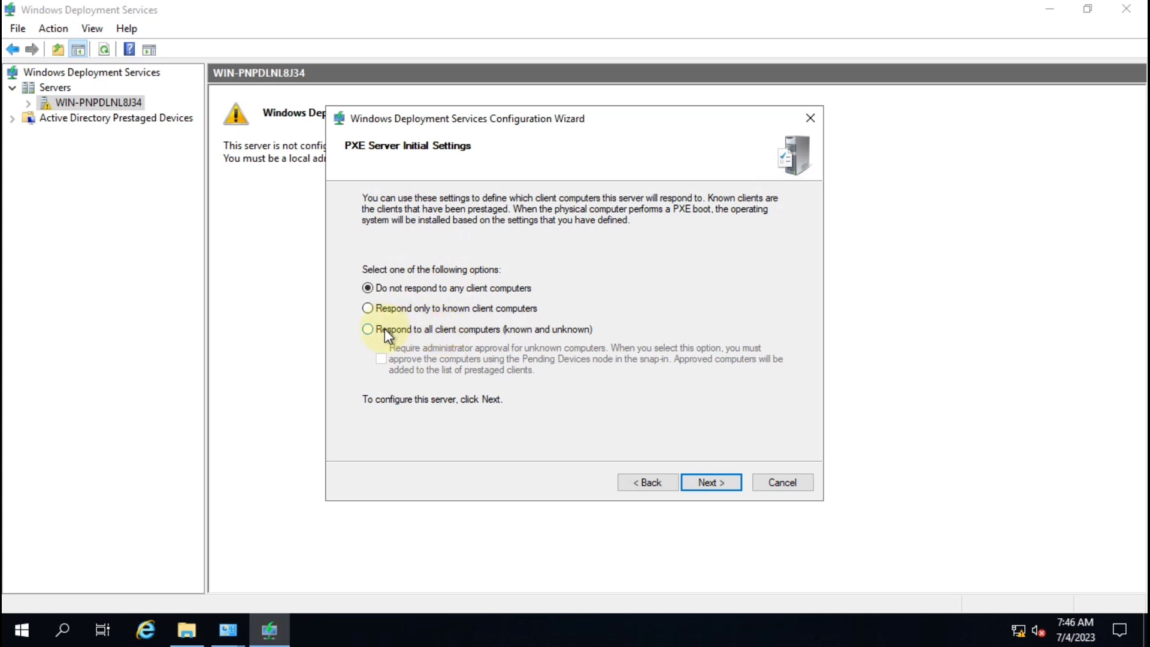
left_click(384, 329)
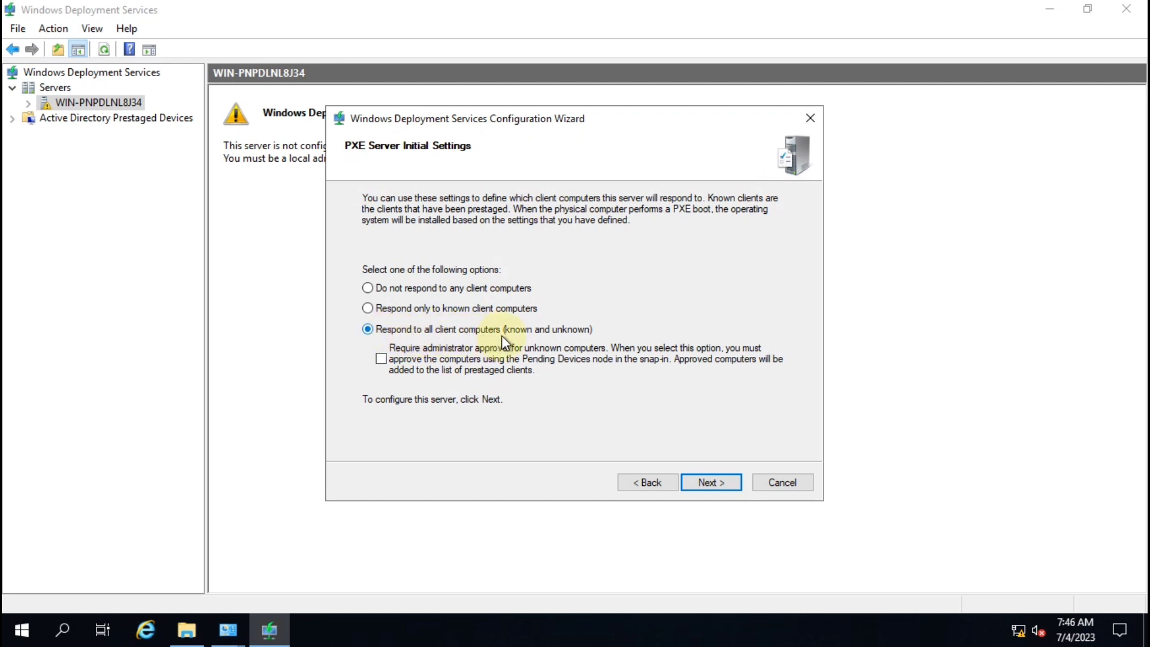
left_click(718, 484)
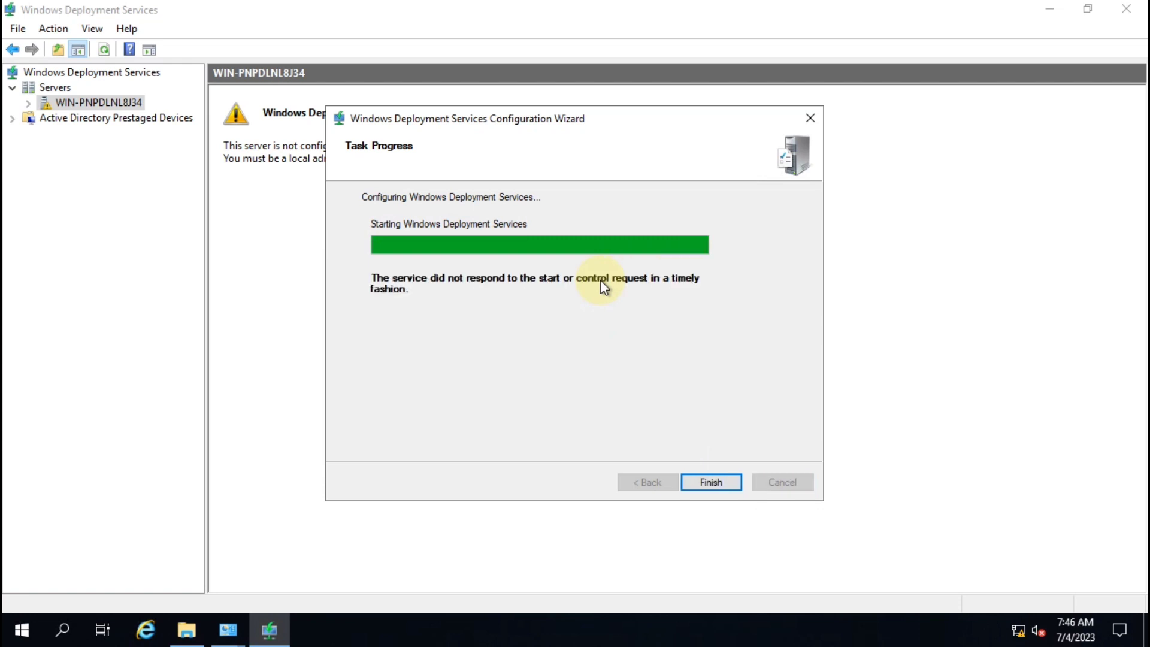
Step: Start the WDS service on WIN-PNPDLNL8J34 and expand the server to list its folders
left_click(710, 482)
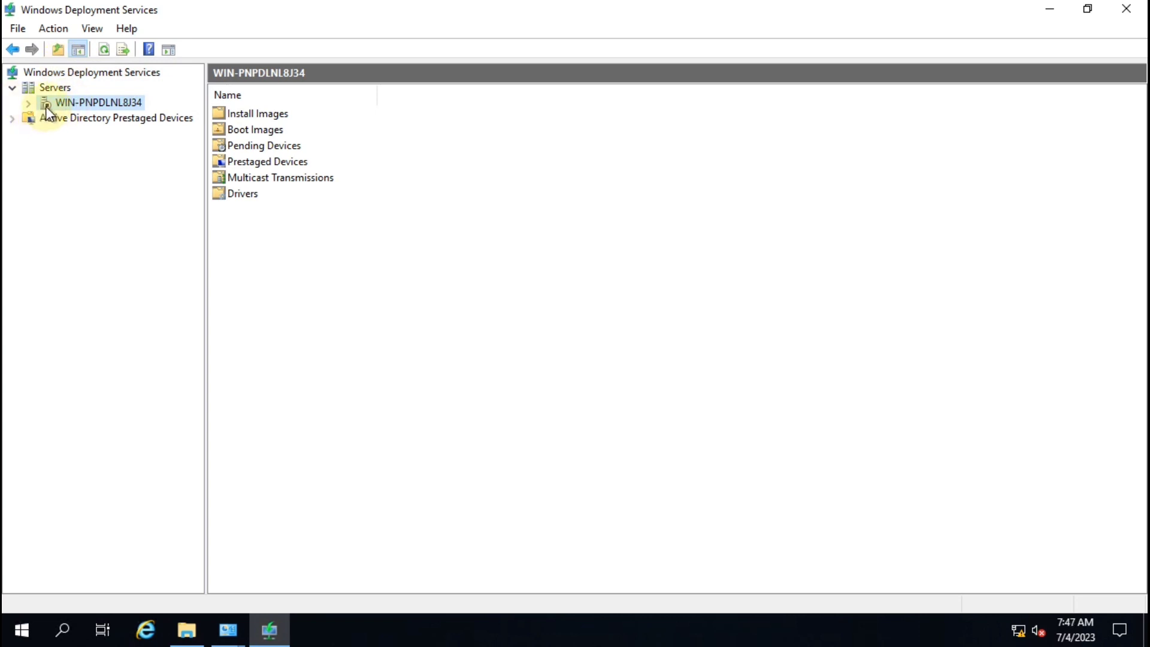
right_click(137, 108)
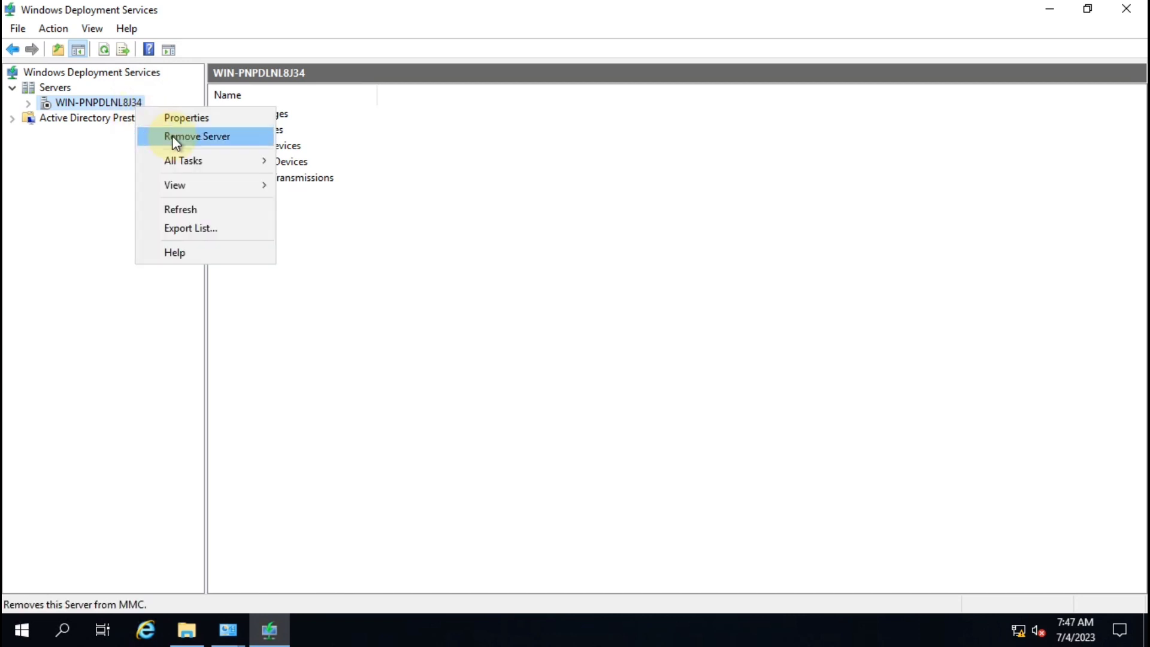
mouse_move(211, 163)
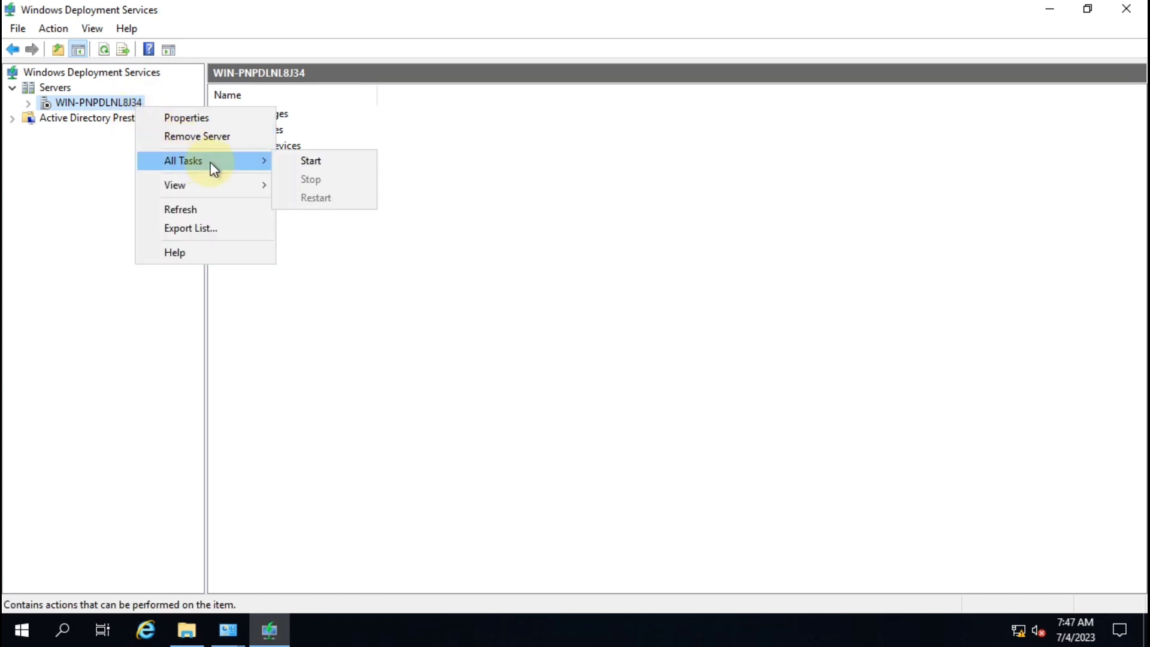
left_click(329, 166)
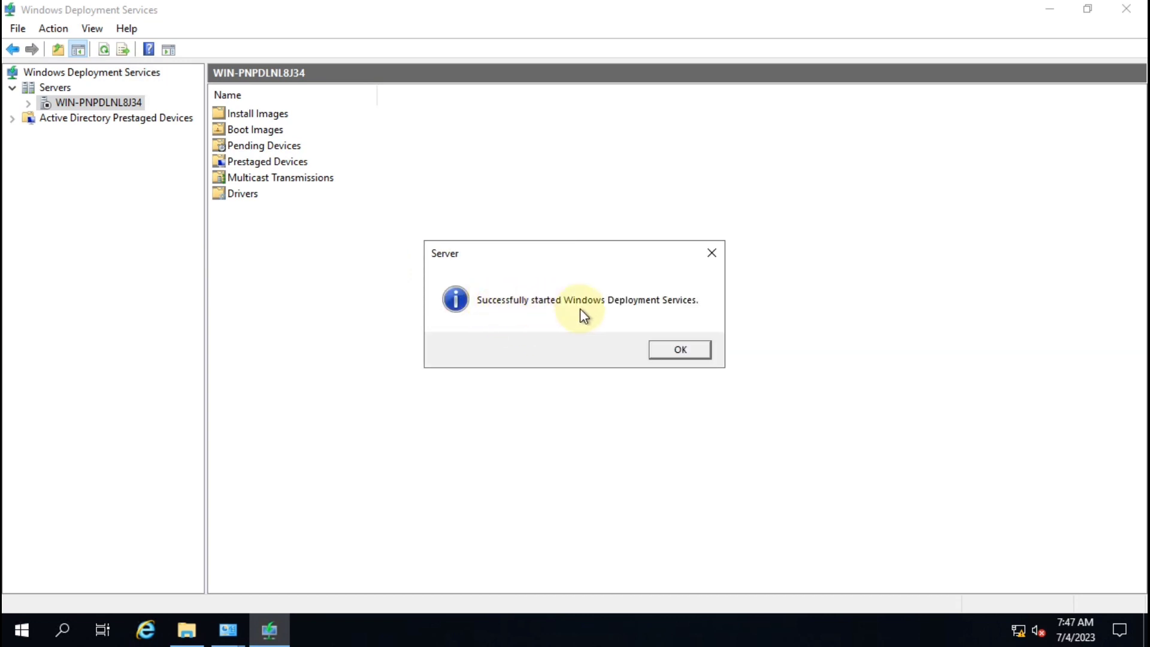
left_click(683, 354)
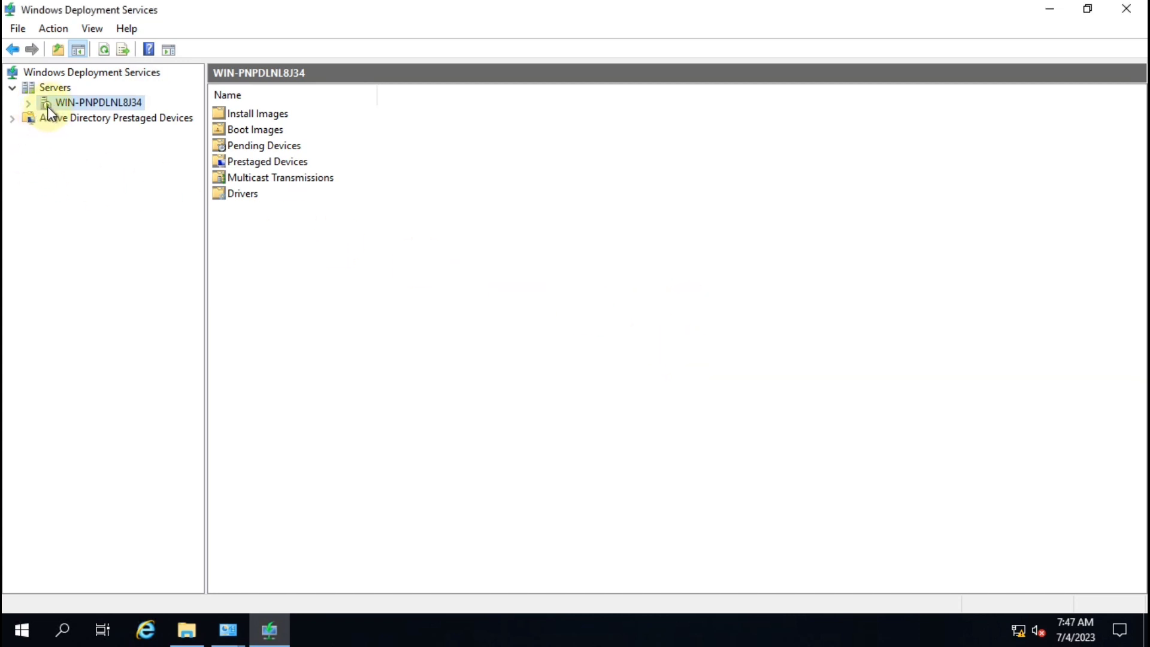
left_click(29, 102)
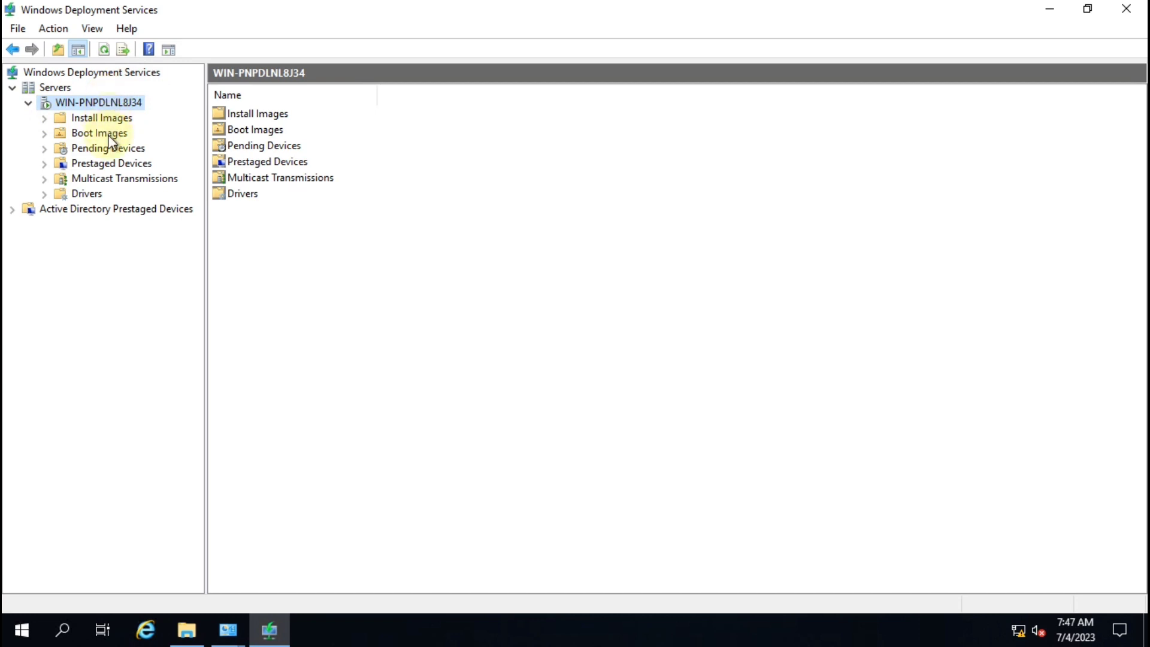
Step: Launch Add Install Image from Install Images and accept the new image group ImageGroup1
left_click(99, 119)
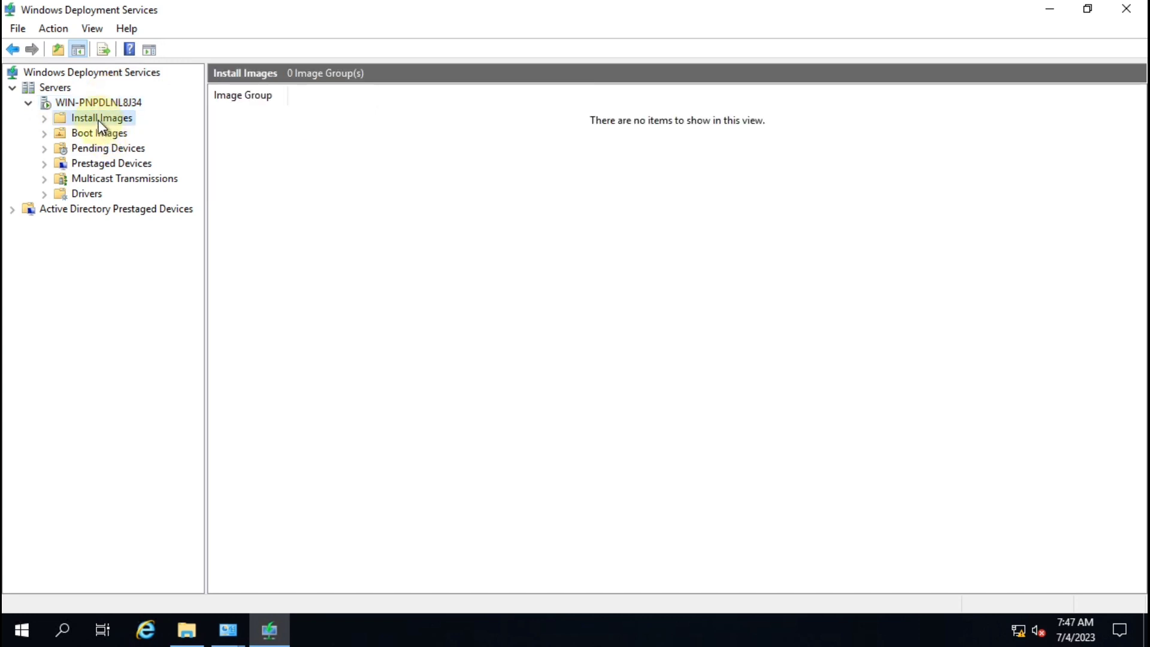
left_click(97, 134)
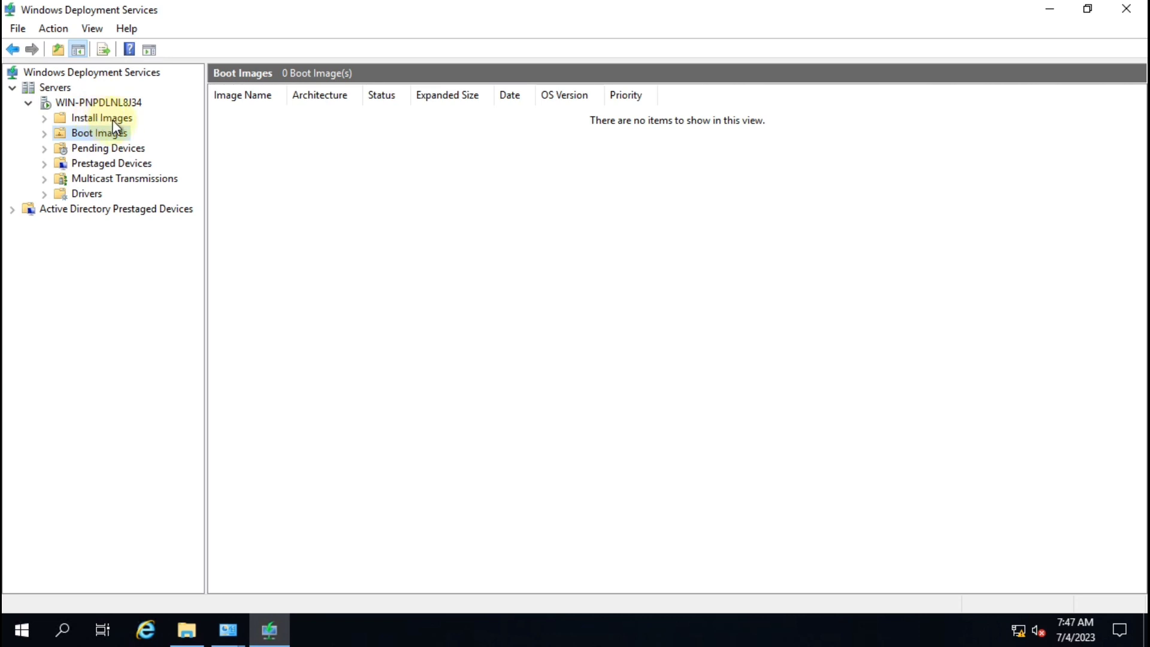
left_click(127, 121)
right_click(131, 118)
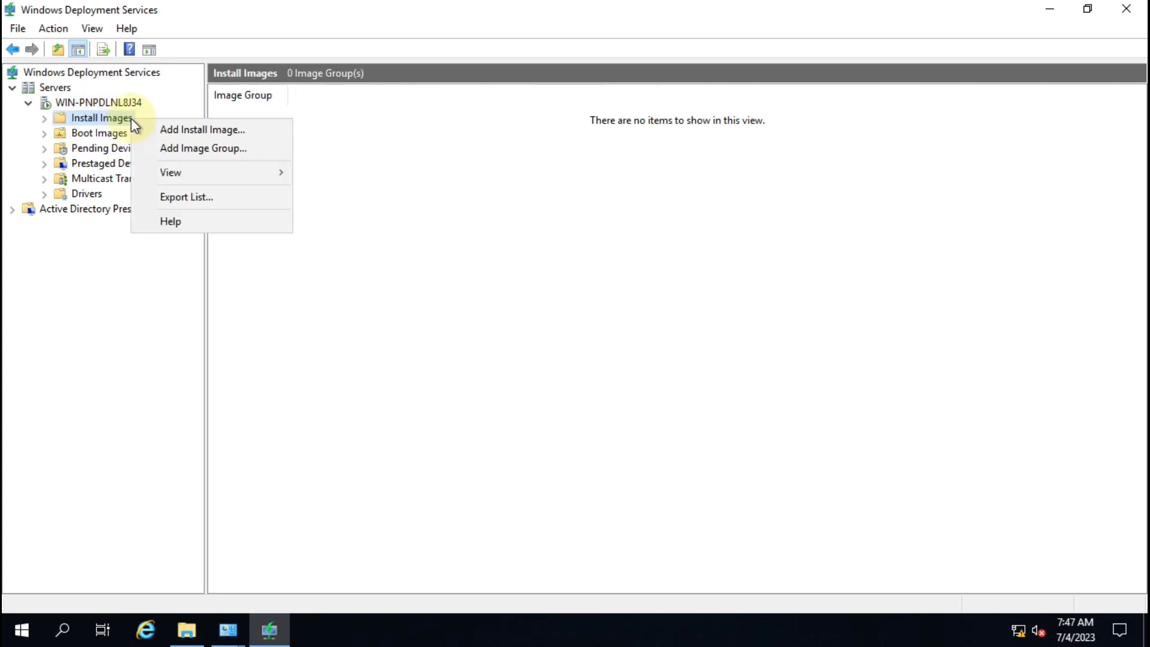
left_click(245, 130)
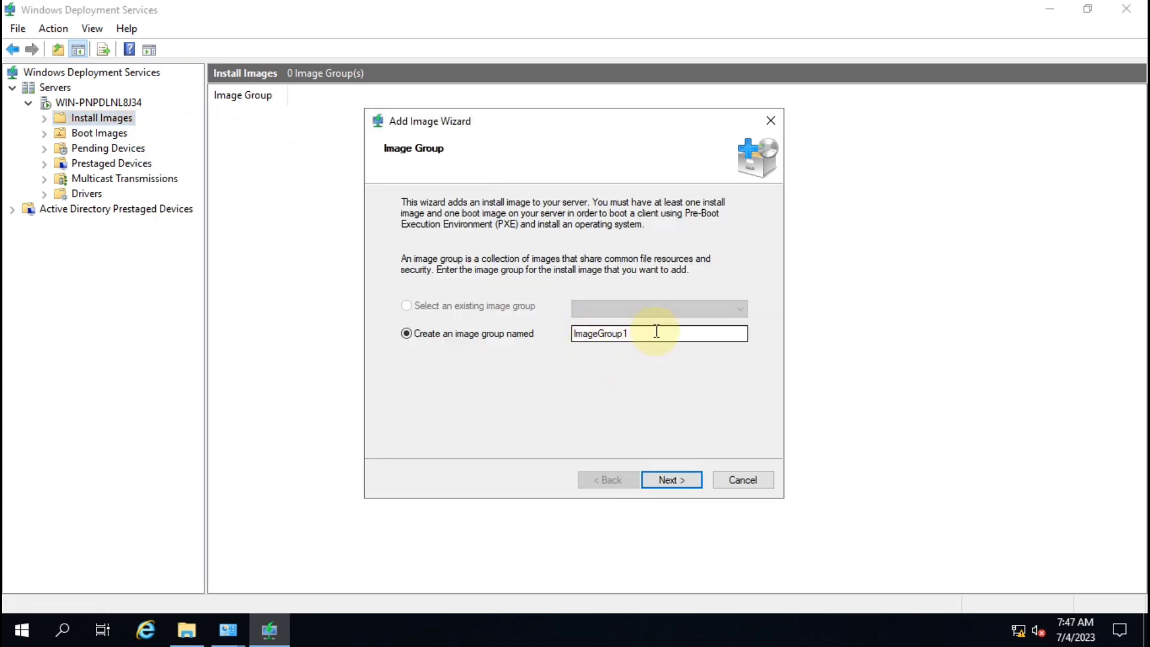
left_click_drag(656, 331, 551, 328)
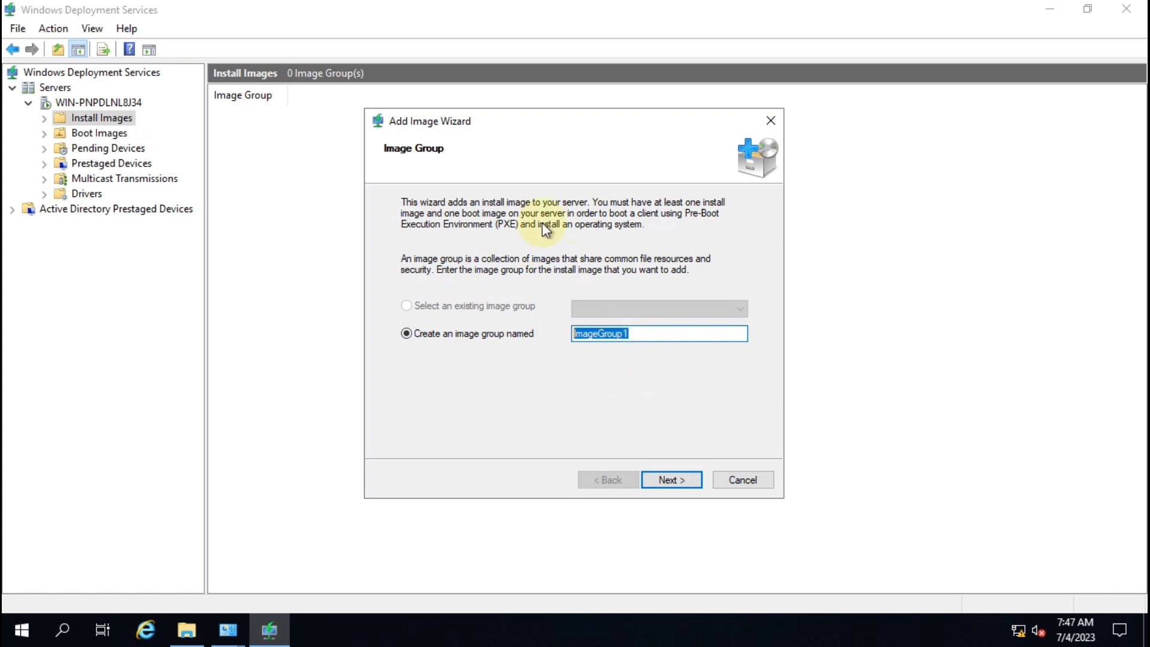
left_click(671, 481)
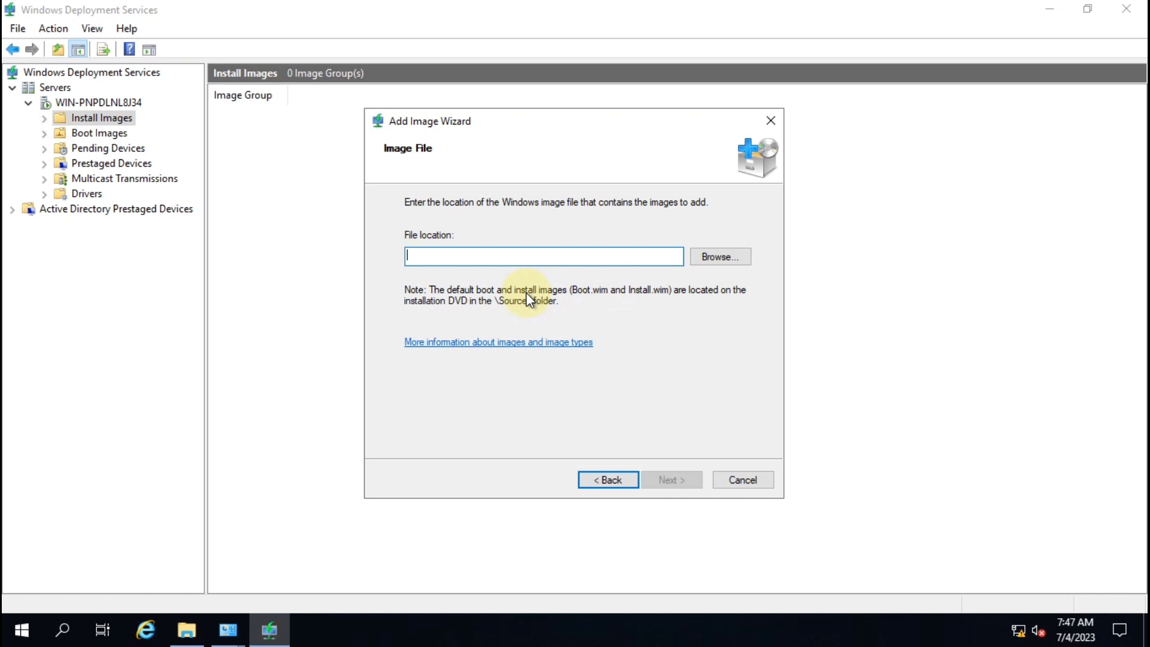
Step: Browse File Explorer to C:\2K19\sources
key("super+e")
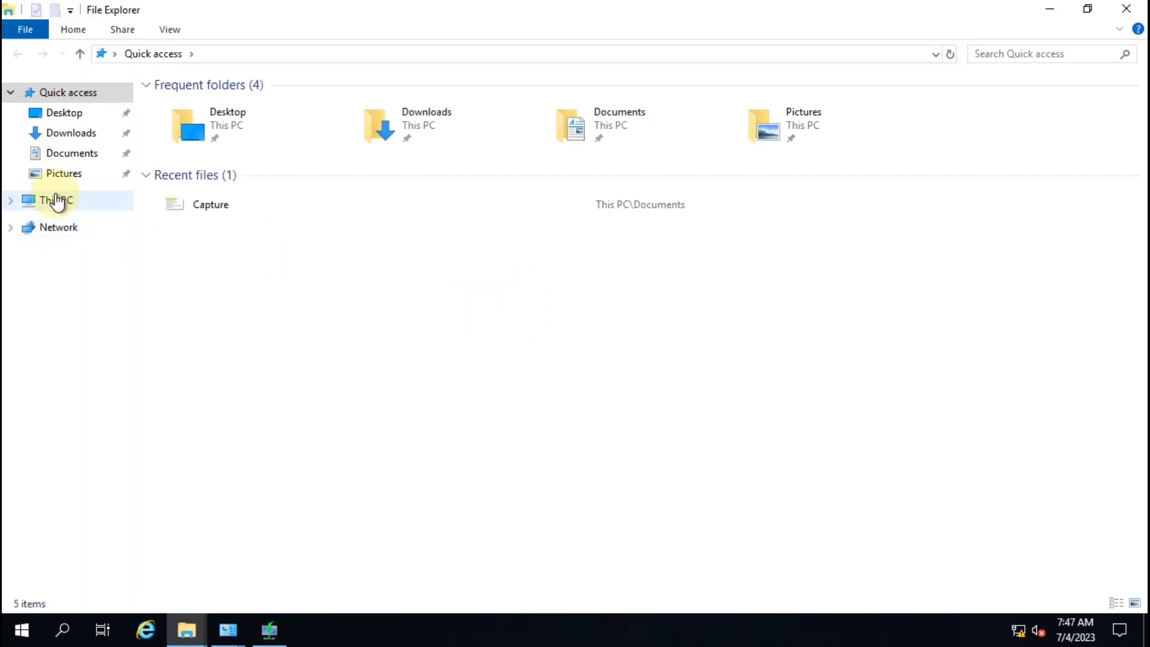
left_click(54, 200)
double_click(469, 242)
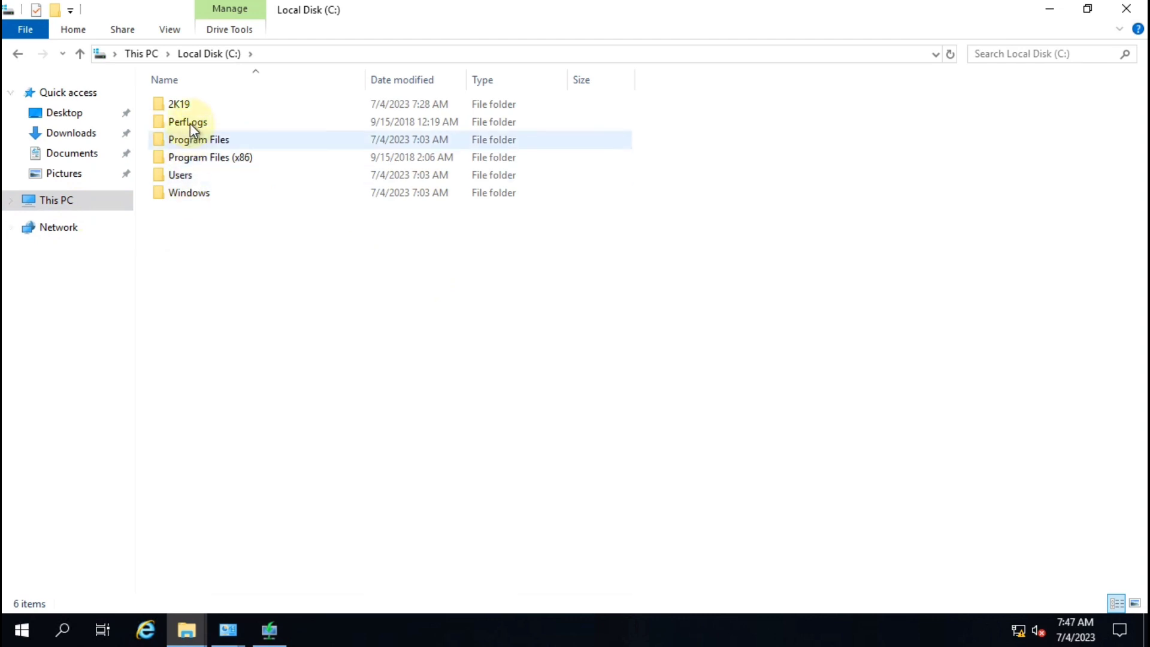
left_click(187, 107)
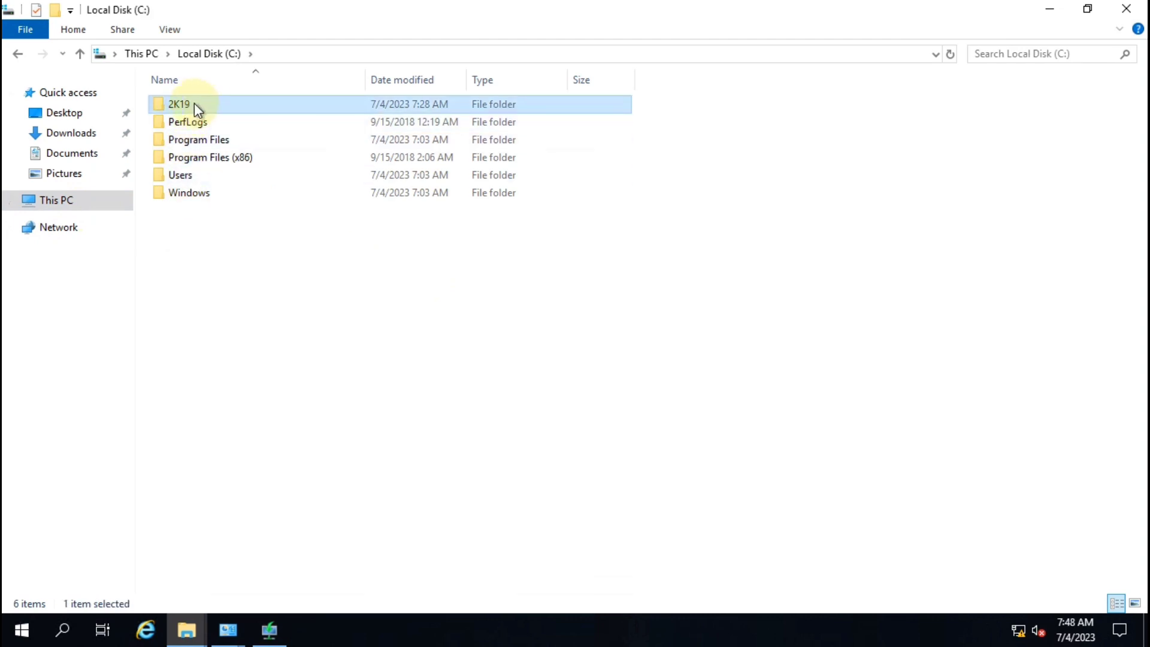
double_click(195, 105)
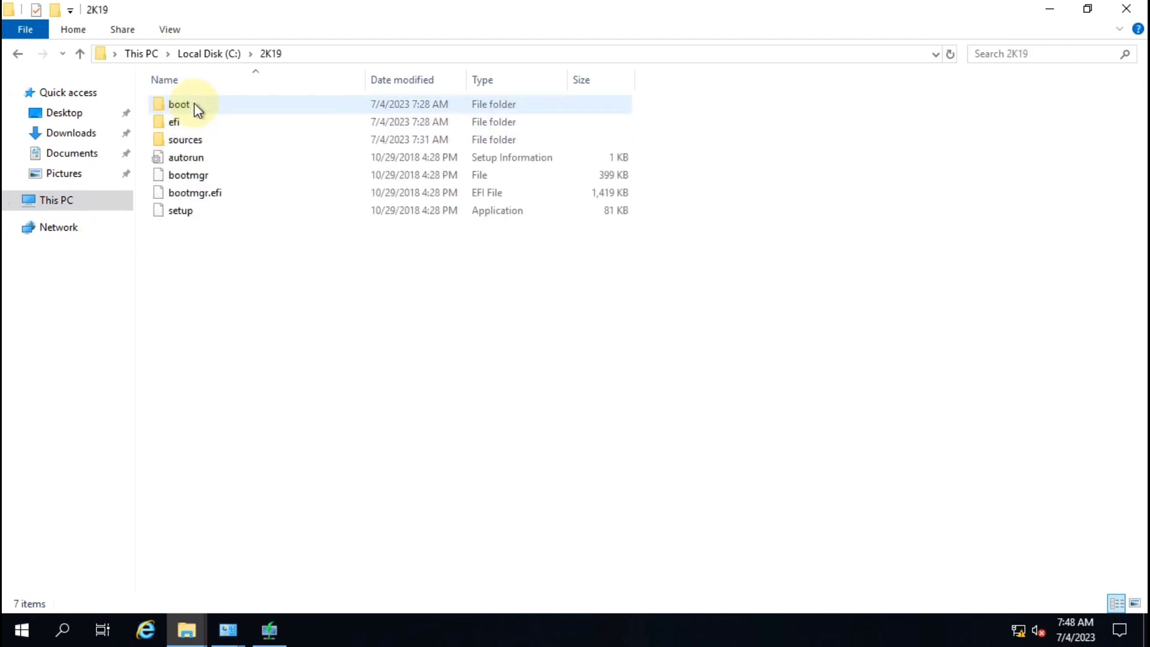
double_click(209, 144)
Step: Locate install.wim and the 382 MB boot.wim in sources, then close File Explorer
scroll(204, 473, "down", 5)
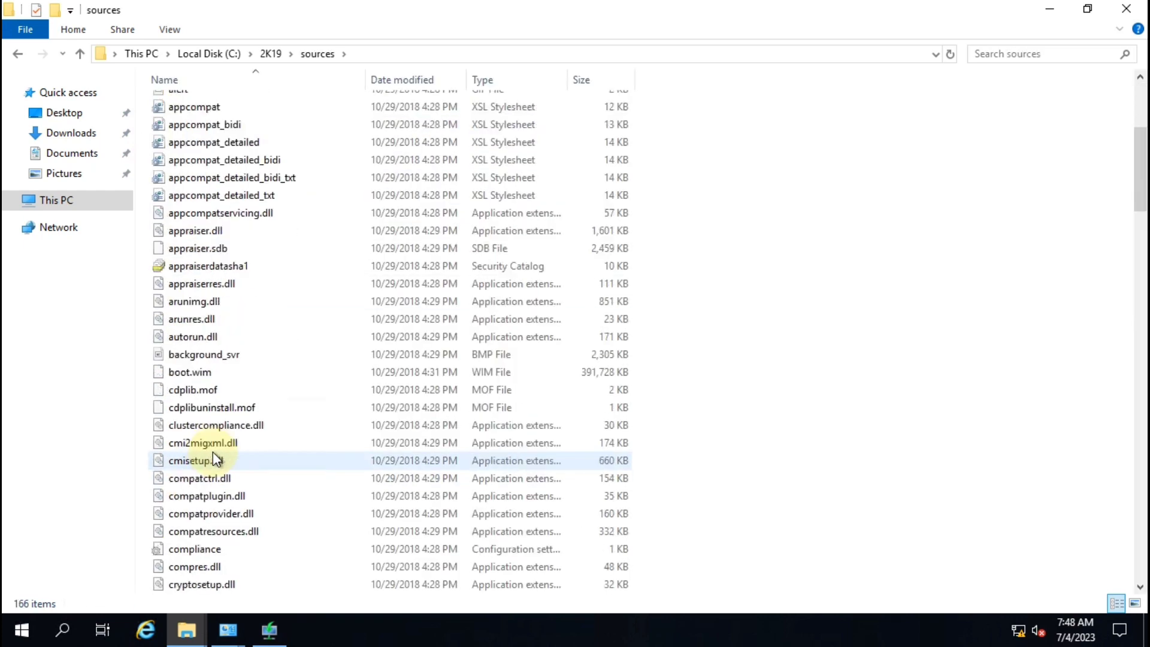
scroll(360, 383, "down", 1)
scroll(419, 335, "up", 6)
left_click(192, 337)
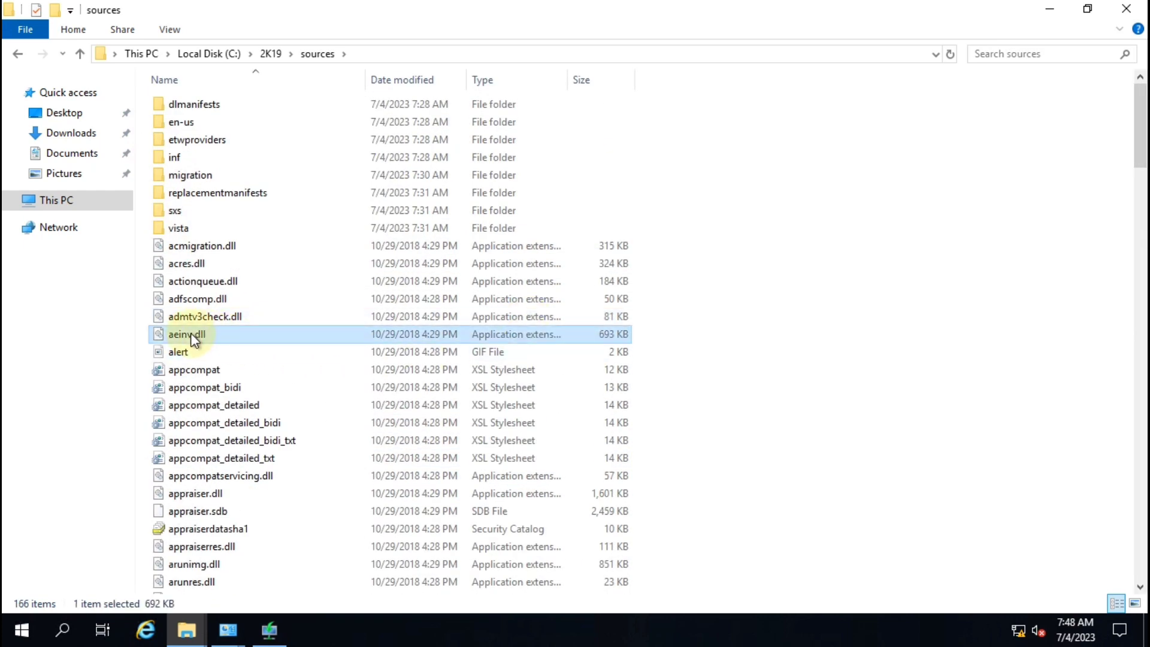
key("w")
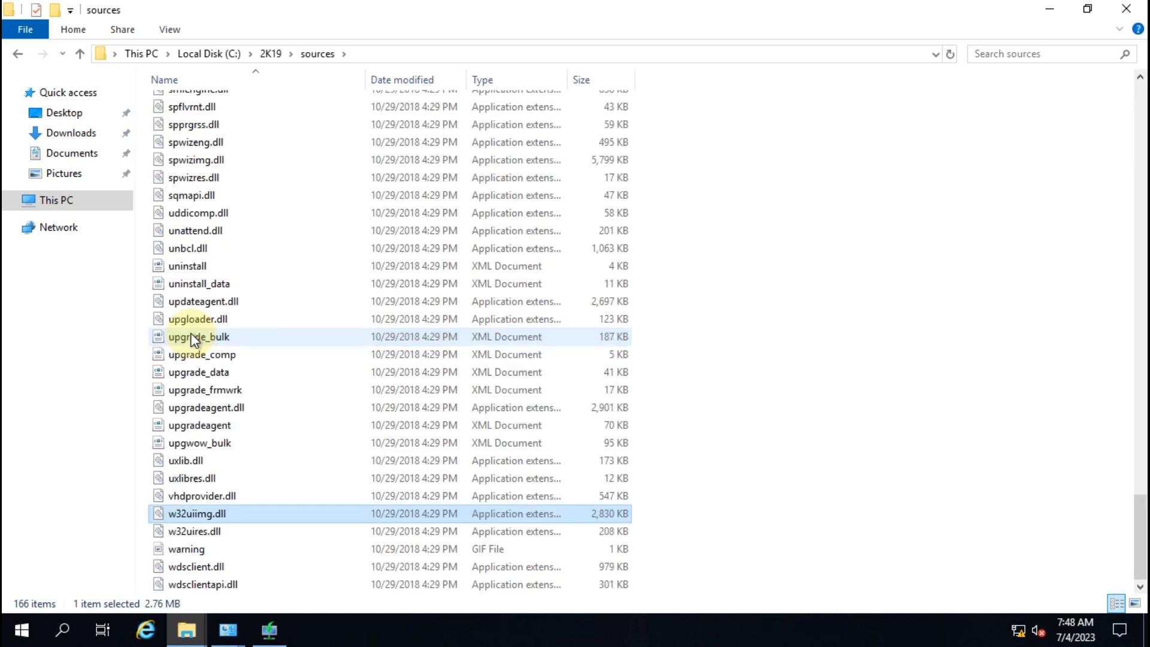
type("install")
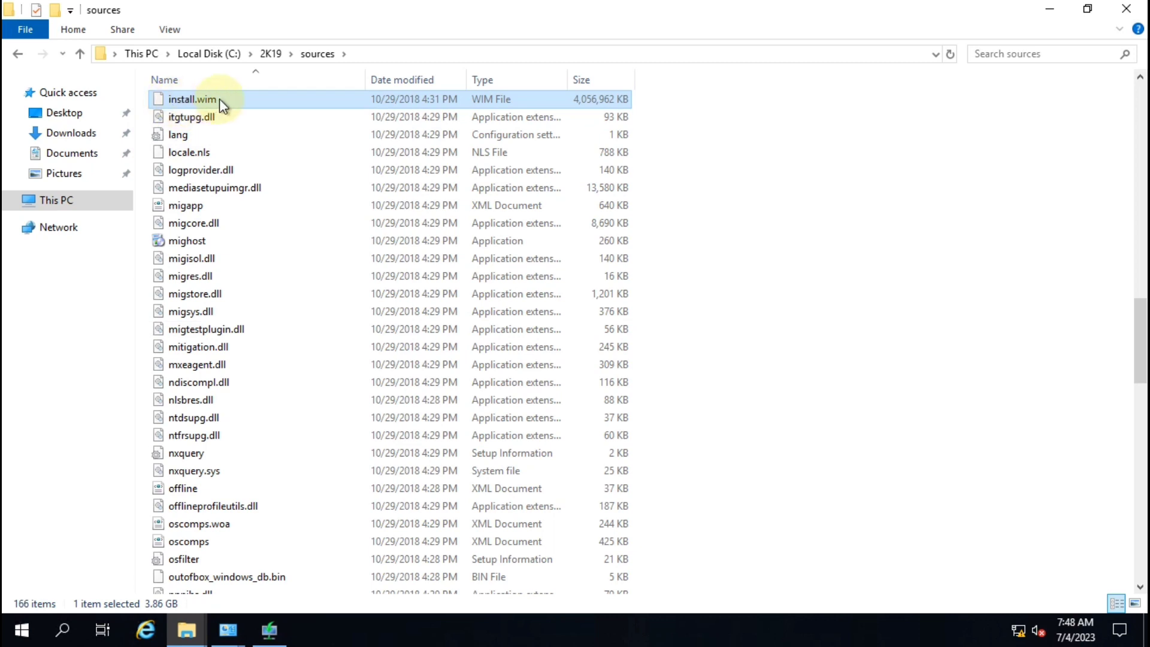
mouse_move(219, 98)
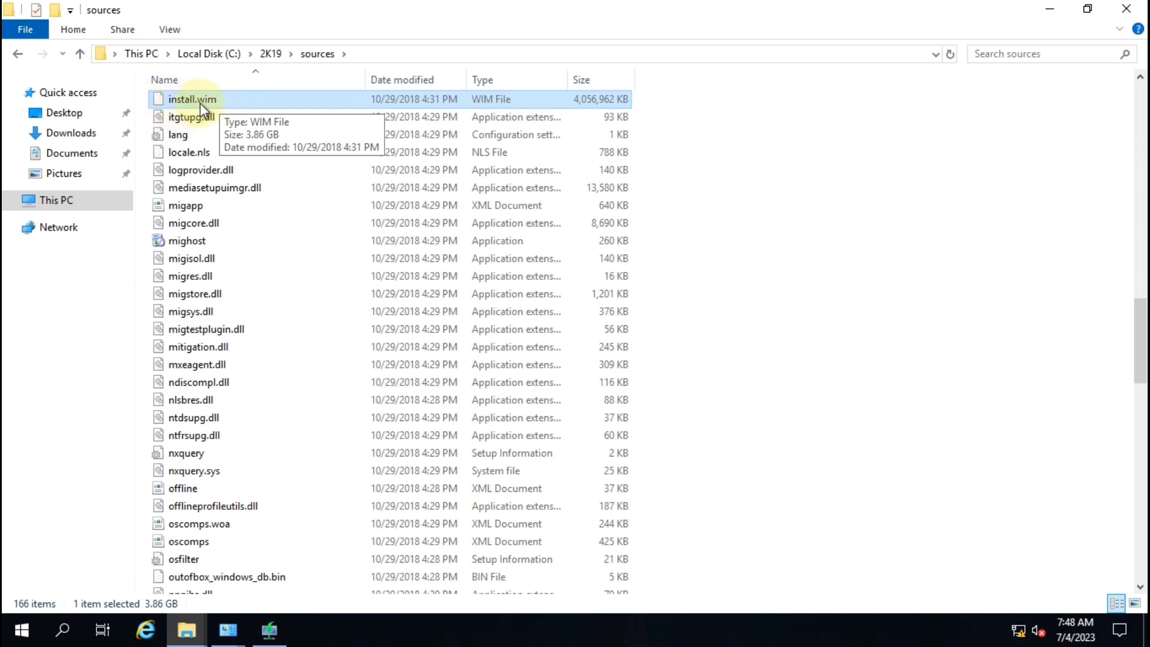
key("Home")
key("Down")
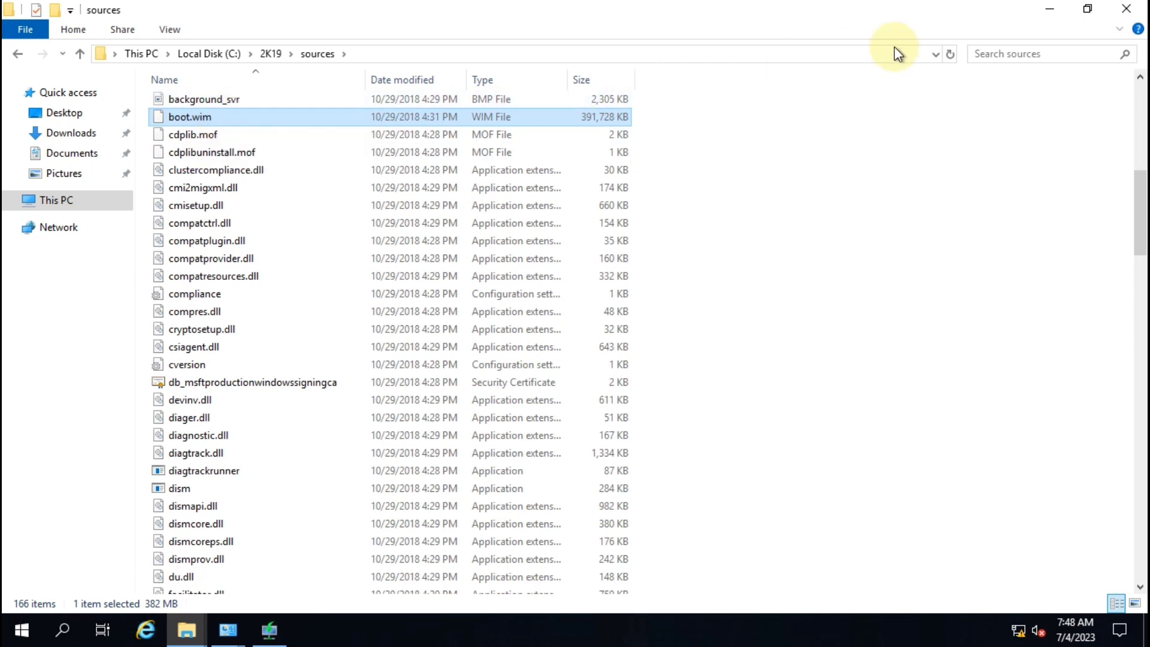
left_click(1126, 9)
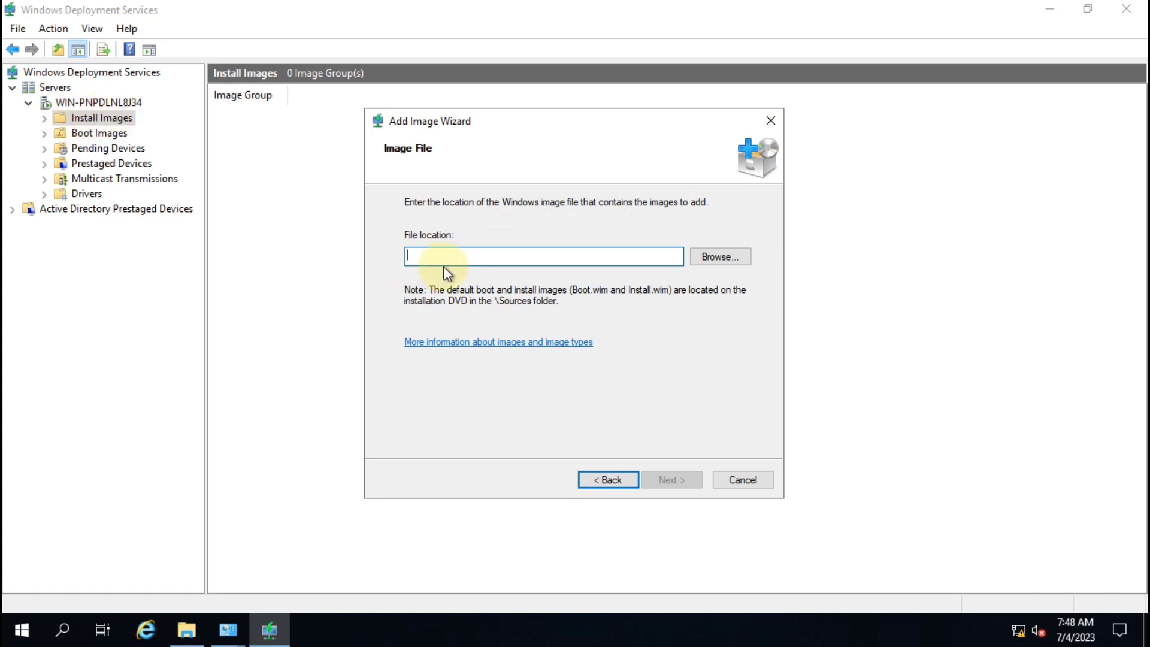
Step: Browse for the image file and navigate to C:\2K19\sources
left_click(102, 132)
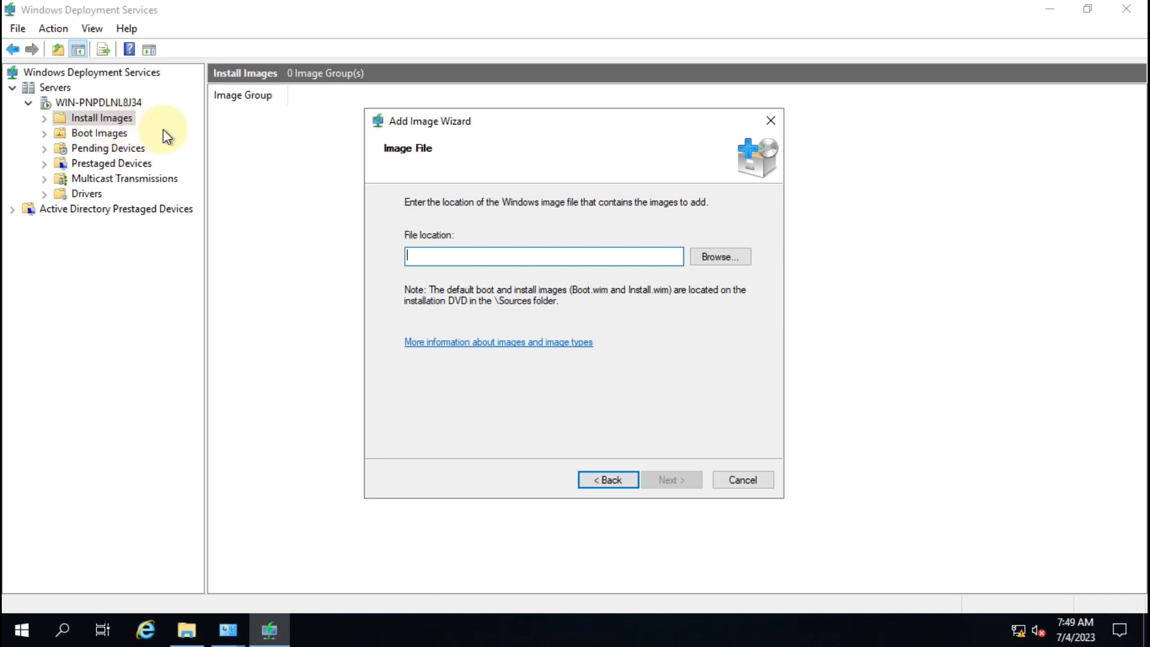
left_click(723, 257)
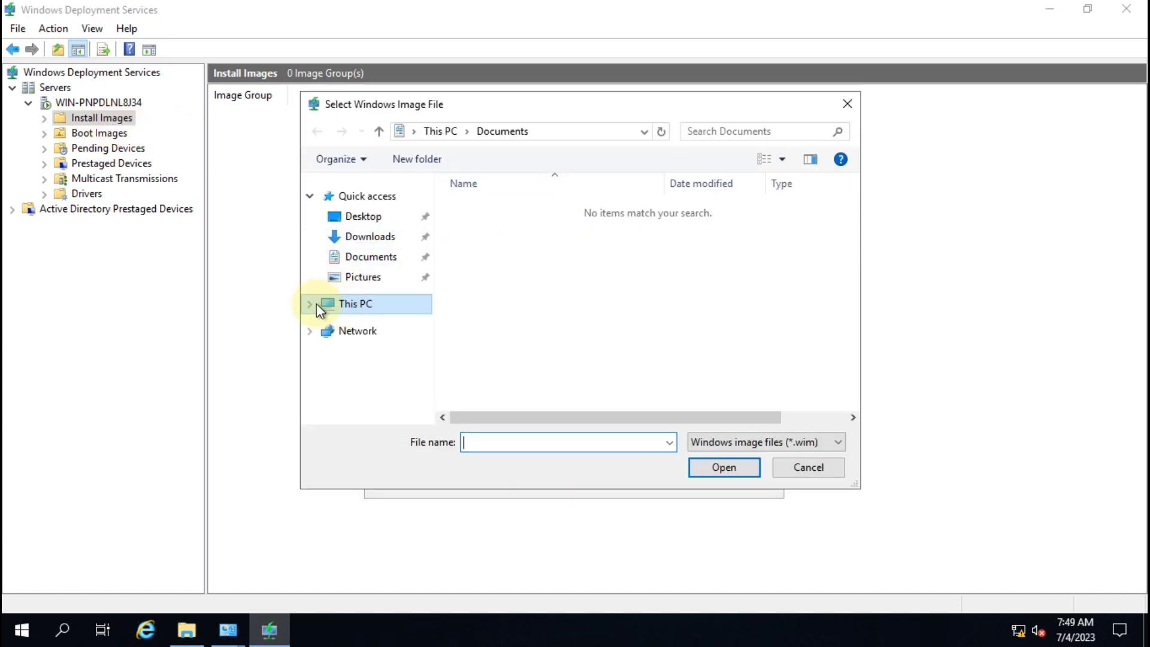
left_click(309, 304)
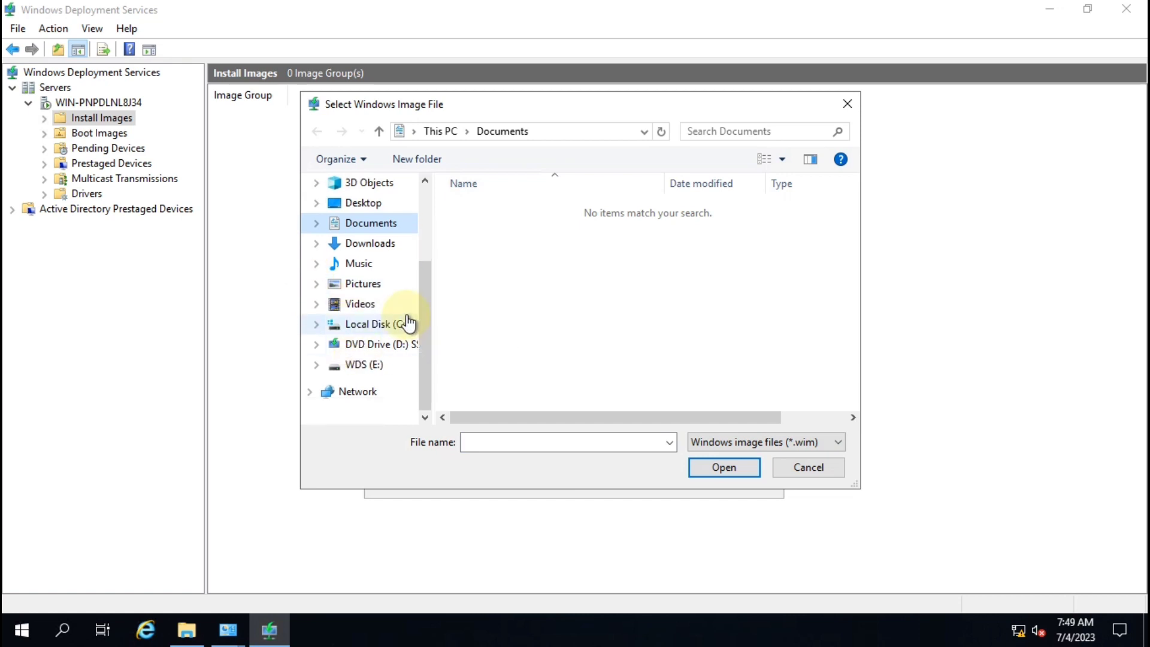
left_click(318, 324)
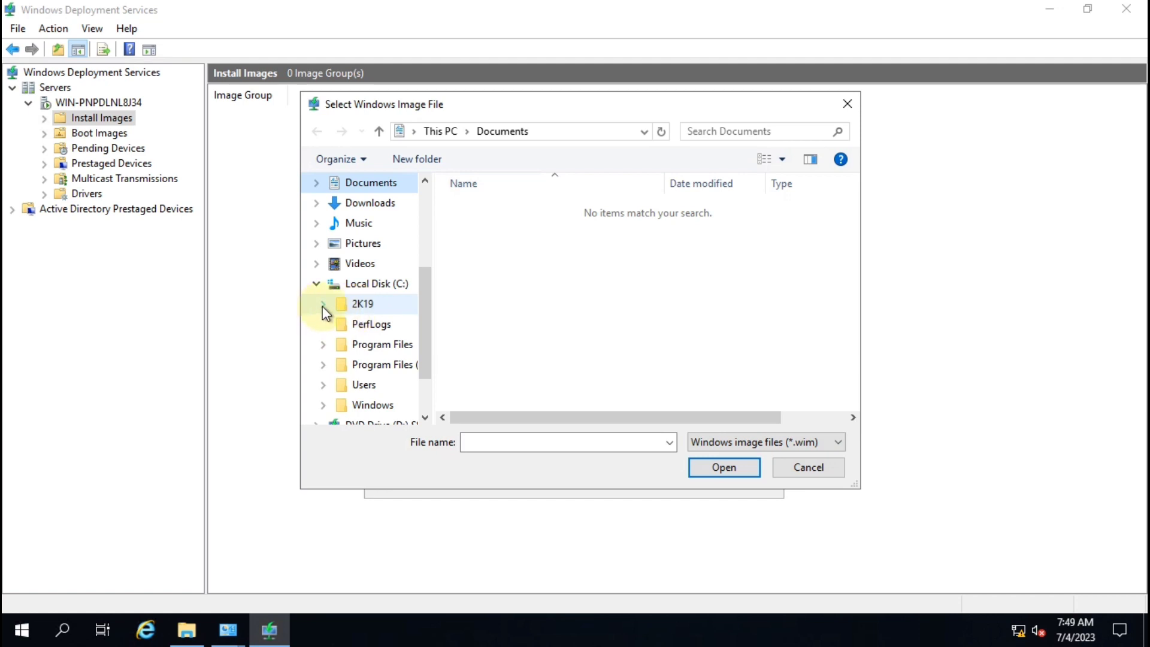
left_click(349, 308)
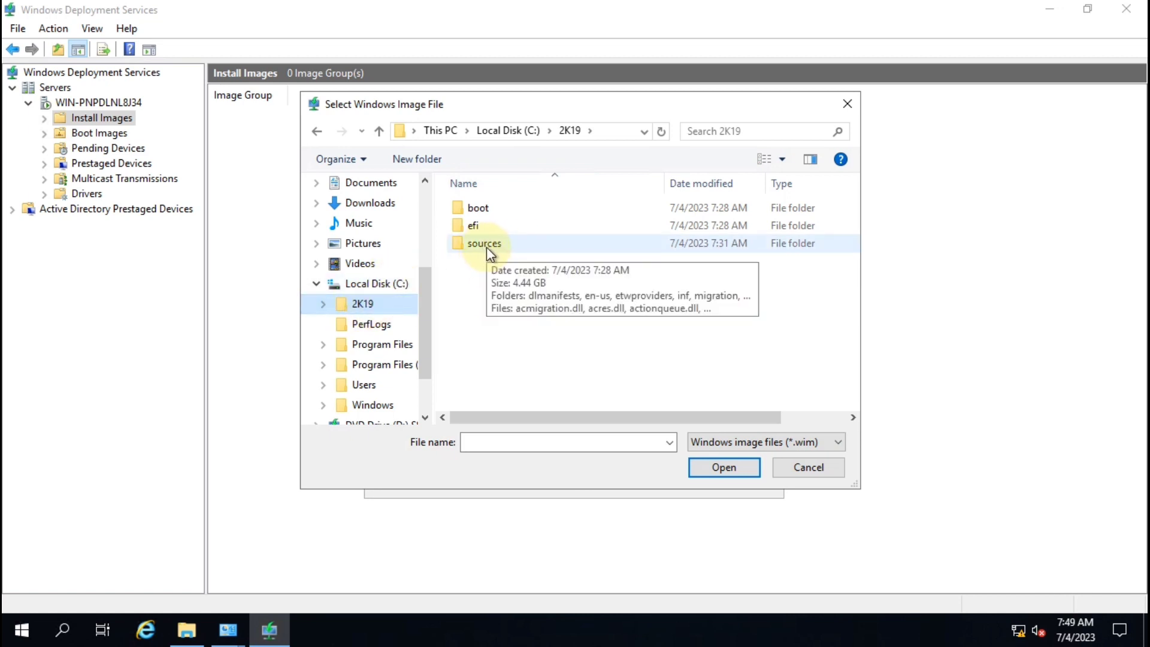
double_click(491, 245)
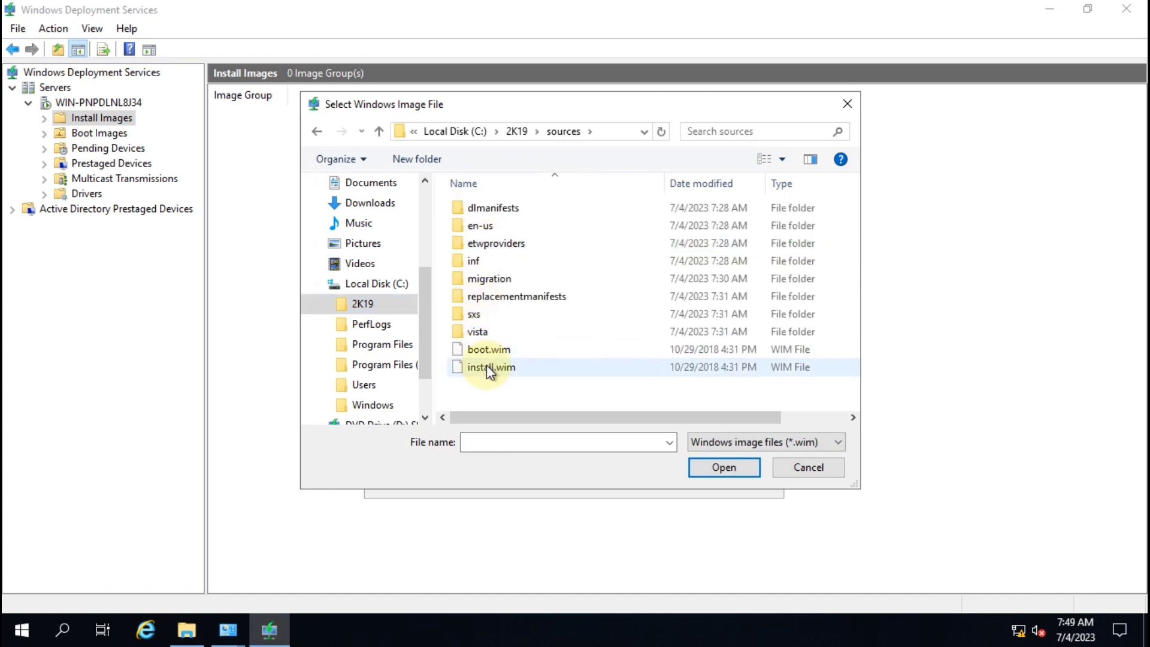
Step: Pick install.wim as the install image file
left_click(490, 352)
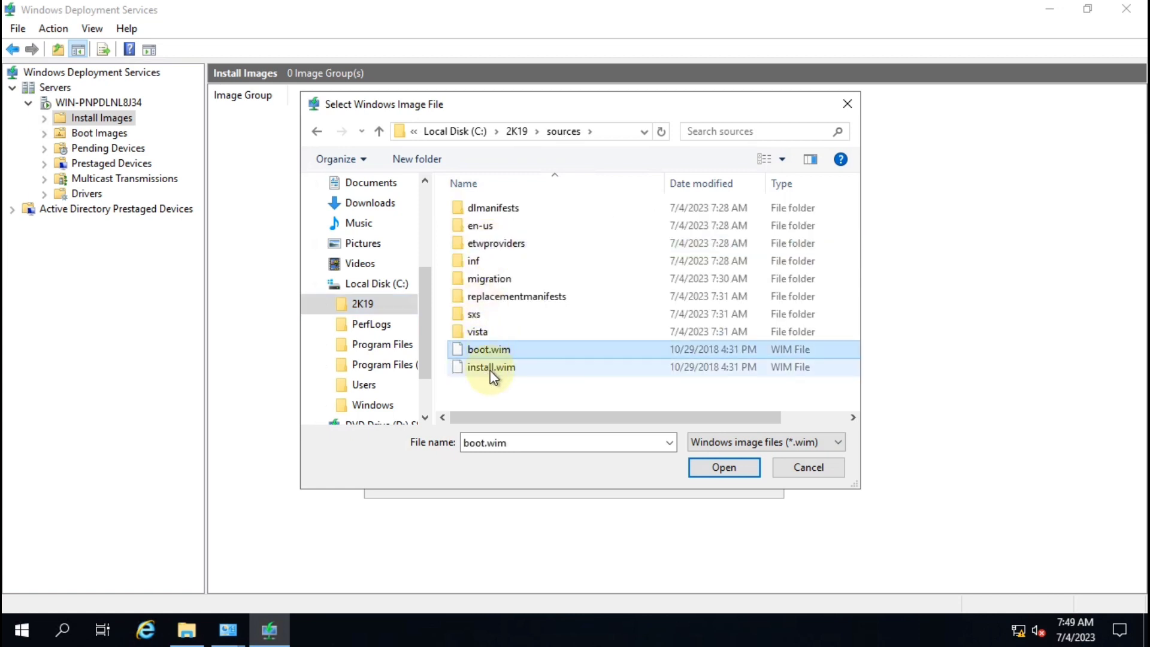
left_click(491, 363)
left_click(490, 356)
left_click(490, 364)
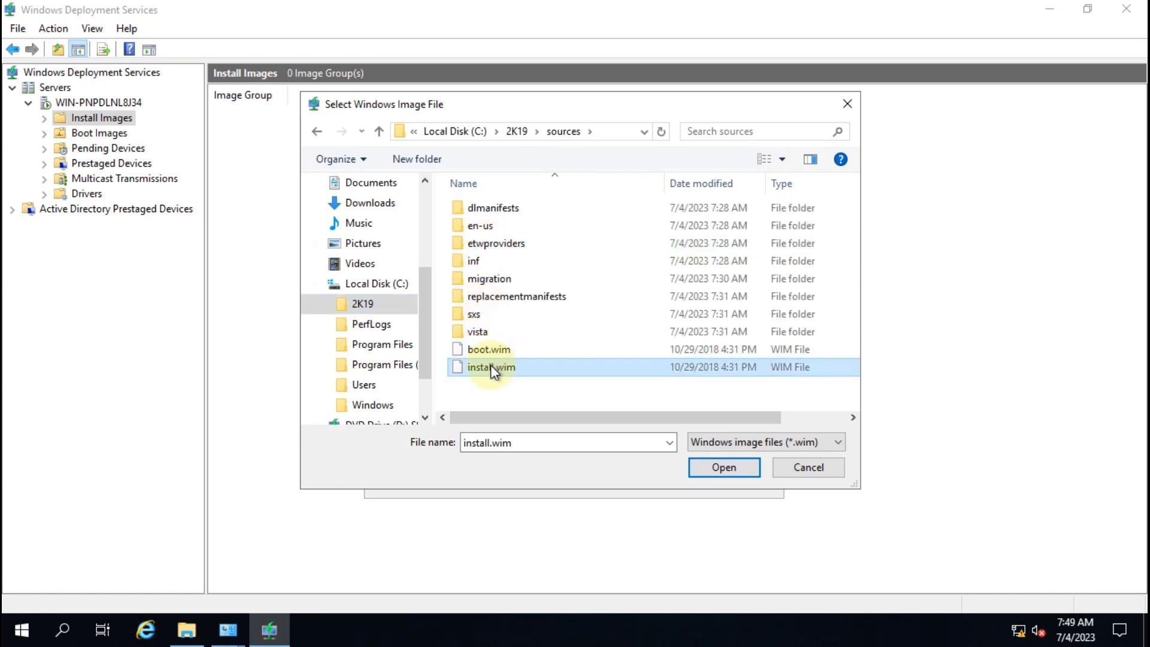
left_click(488, 349)
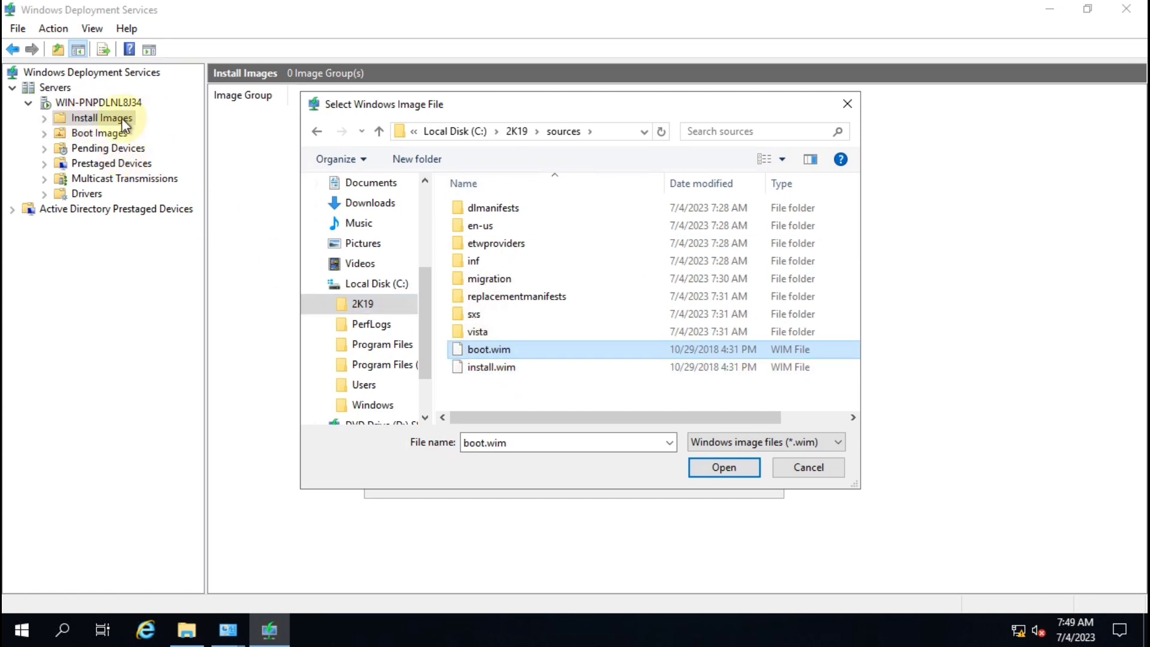
left_click(502, 368)
left_click(729, 469)
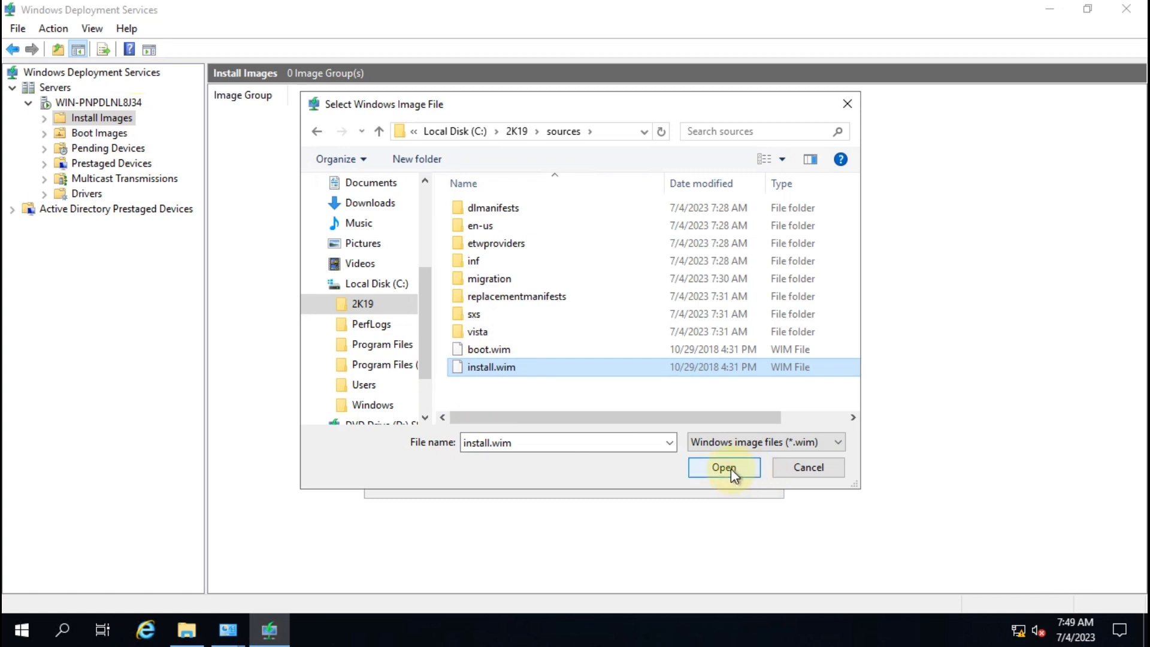
Step: Keep all four Windows Server 2019 images checked and reach the summary
left_click_drag(547, 257, 354, 256)
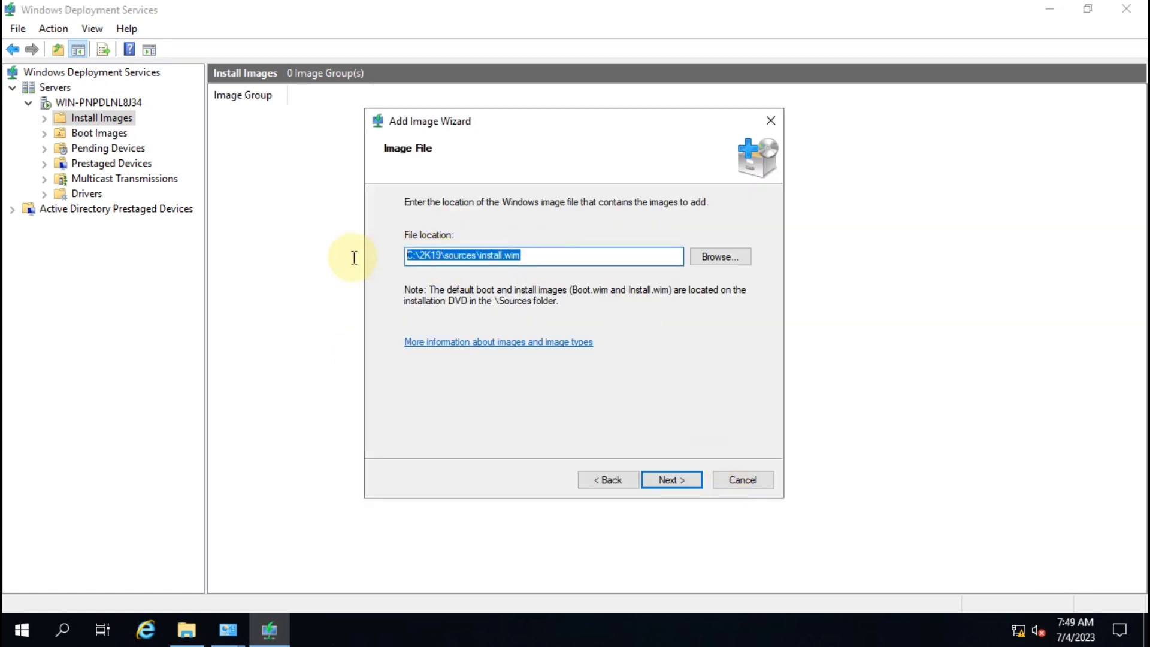
left_click(677, 481)
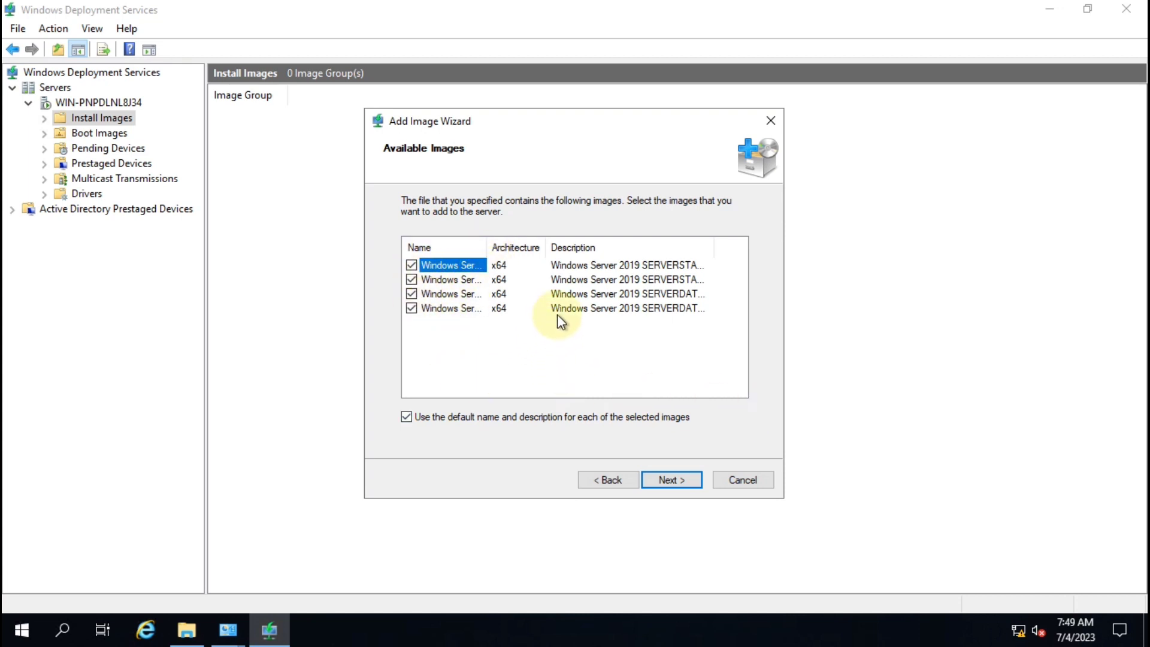
left_click(683, 487)
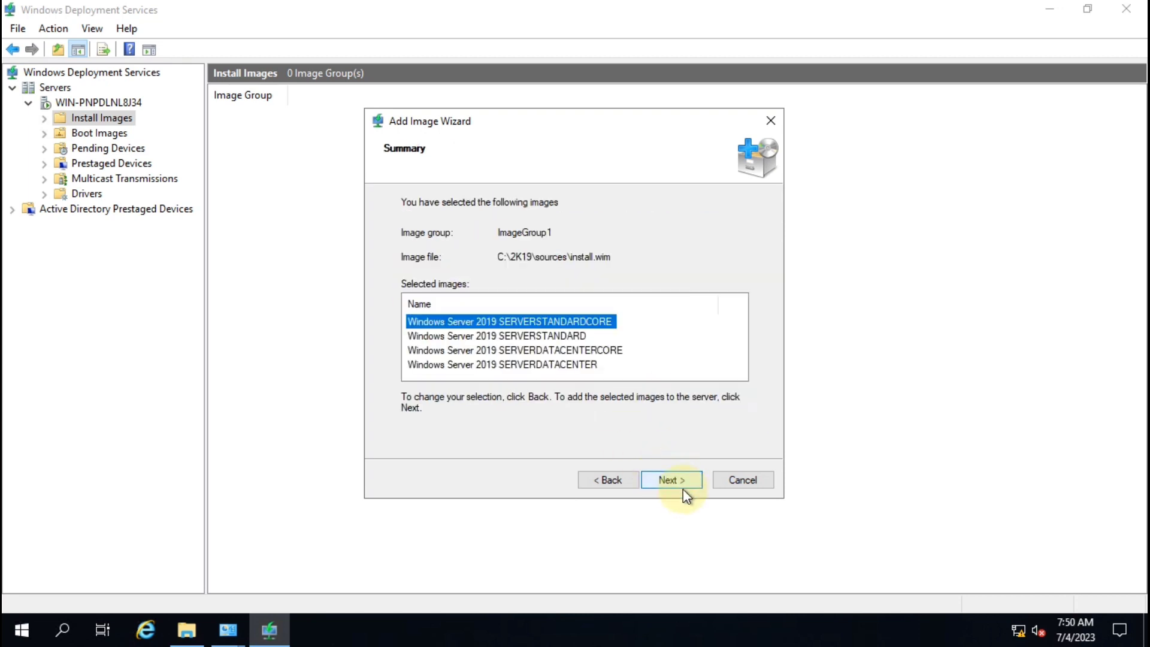
Step: Add the four Windows Server 2019 images to ImageGroup1, then view Boot Images
left_click(683, 486)
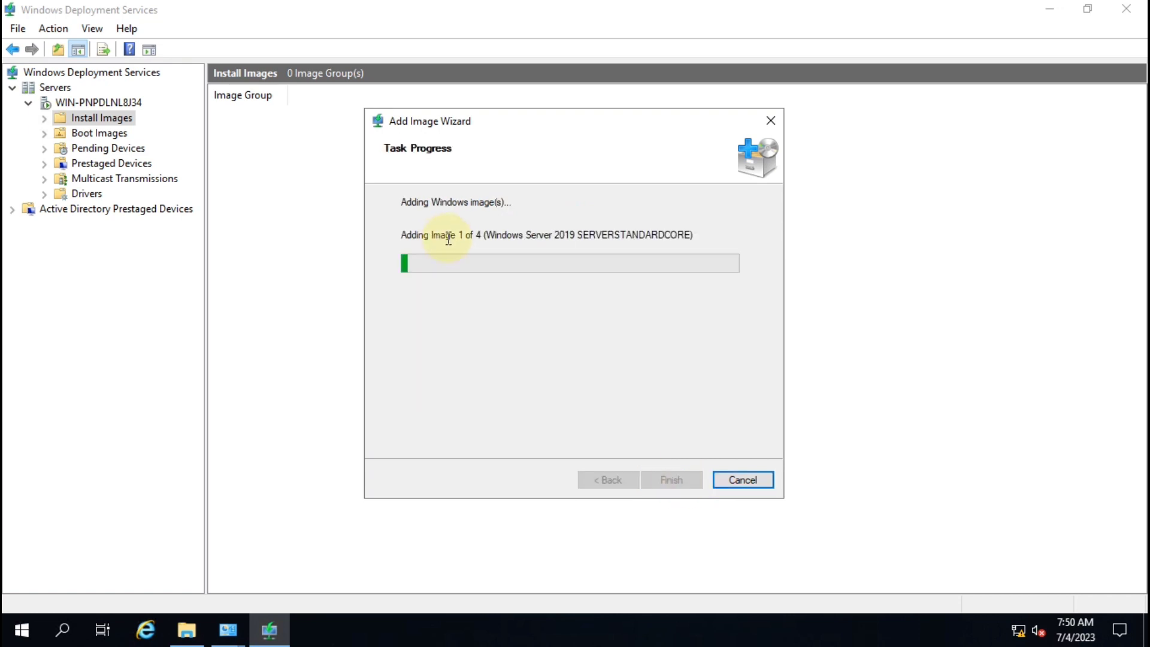
left_click_drag(459, 234, 521, 235)
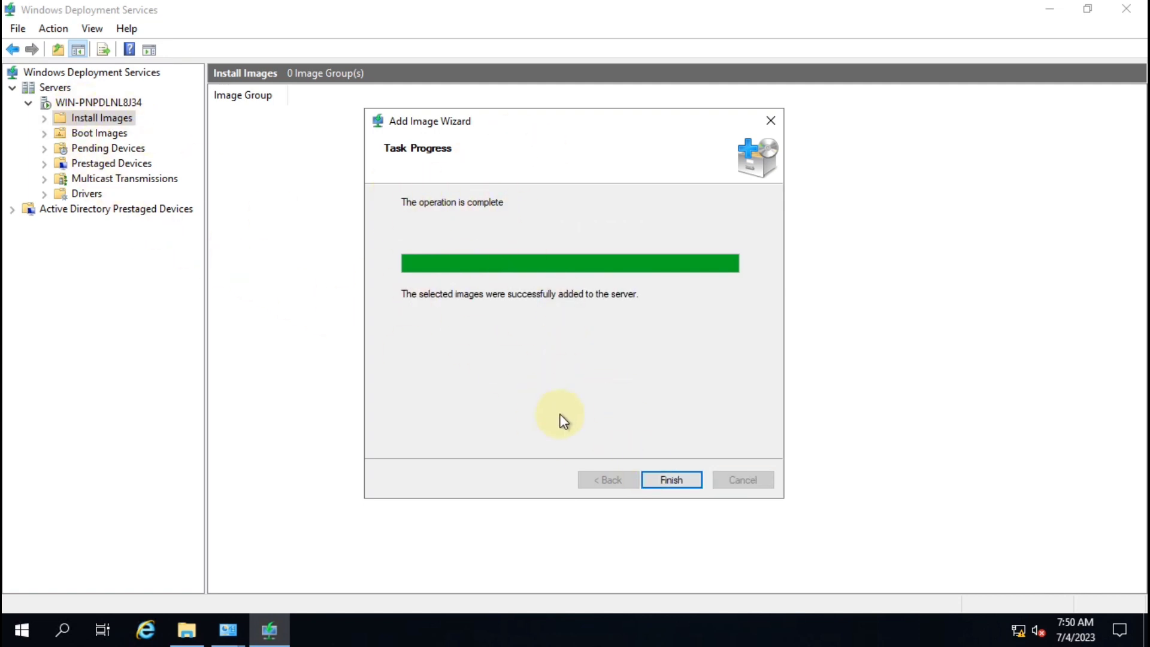
left_click(664, 486)
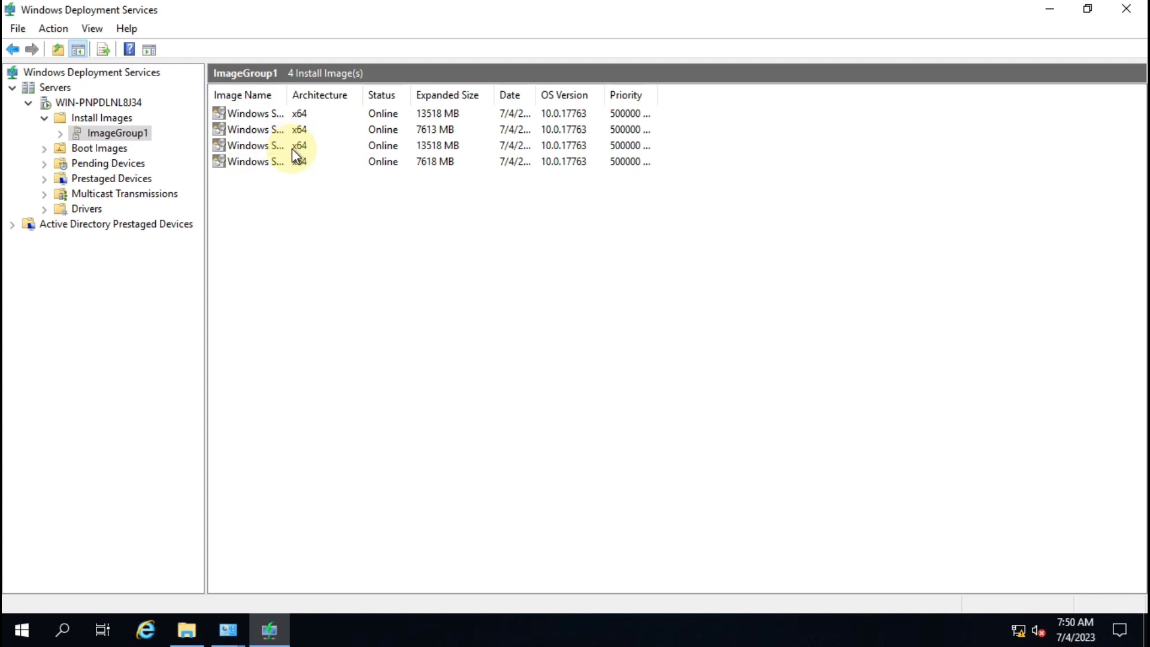
left_click(81, 149)
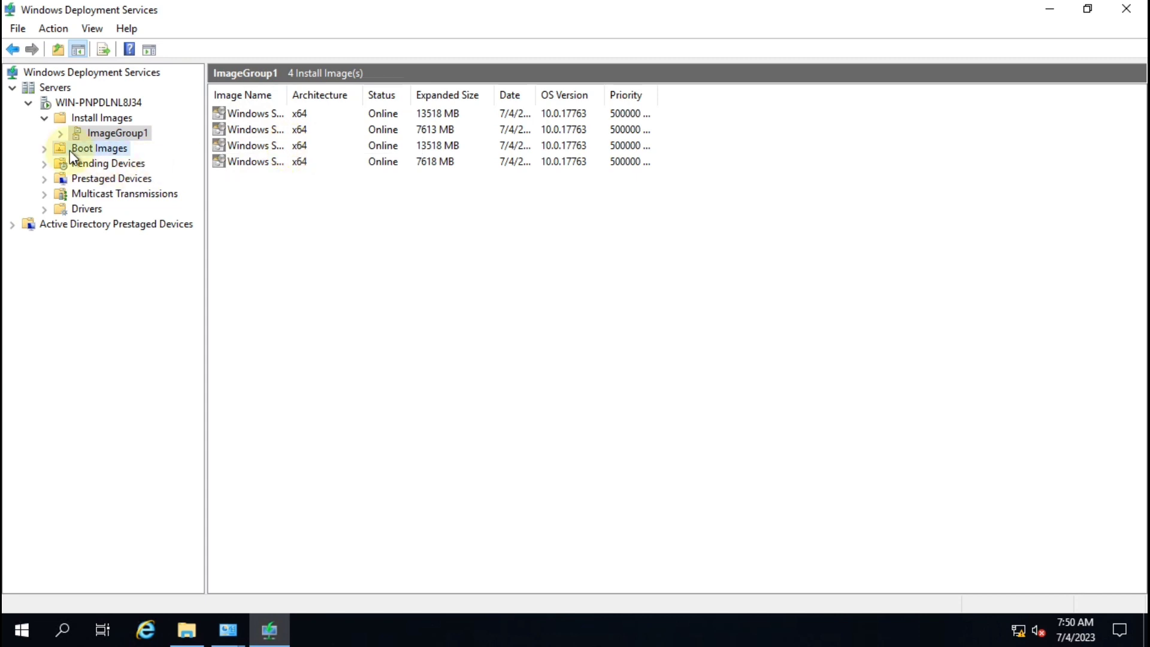
Step: Add C:\2K19\sources\boot.wim as a boot image, keeping the default name and description
right_click(121, 153)
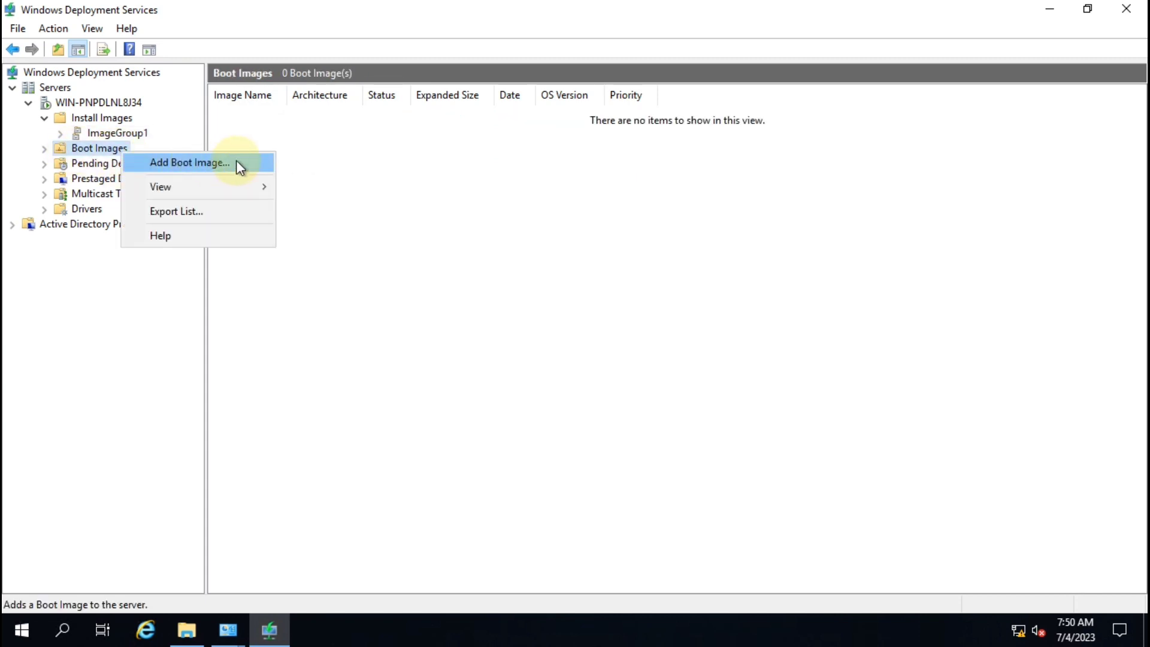
left_click(239, 167)
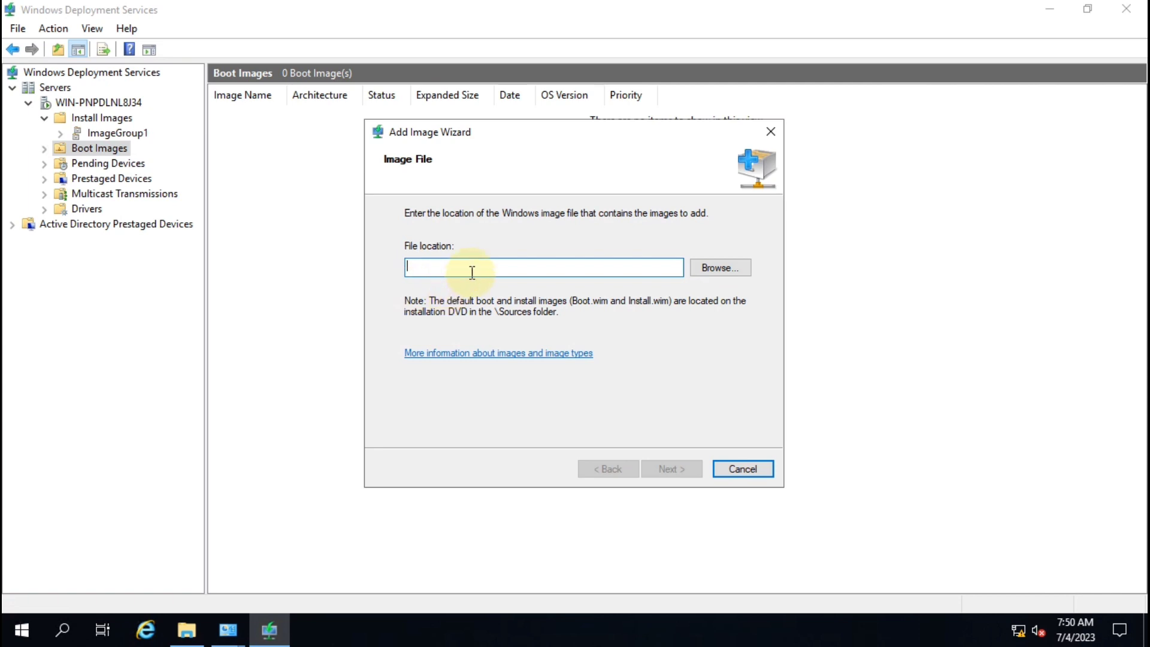
left_click(717, 268)
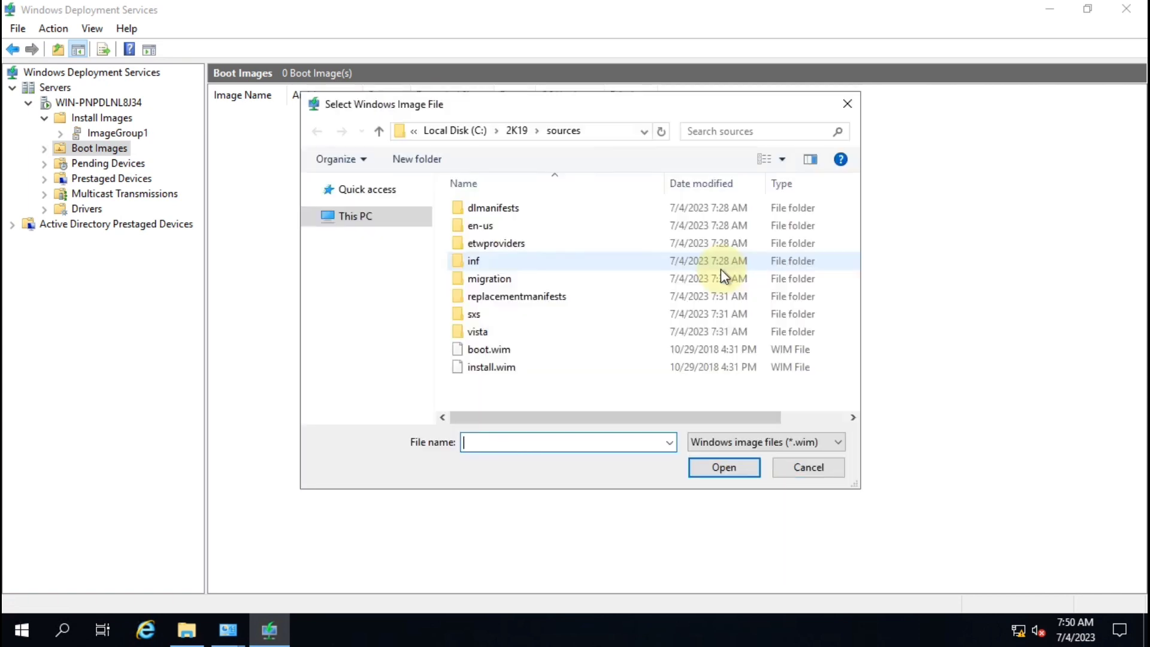
left_click(509, 352)
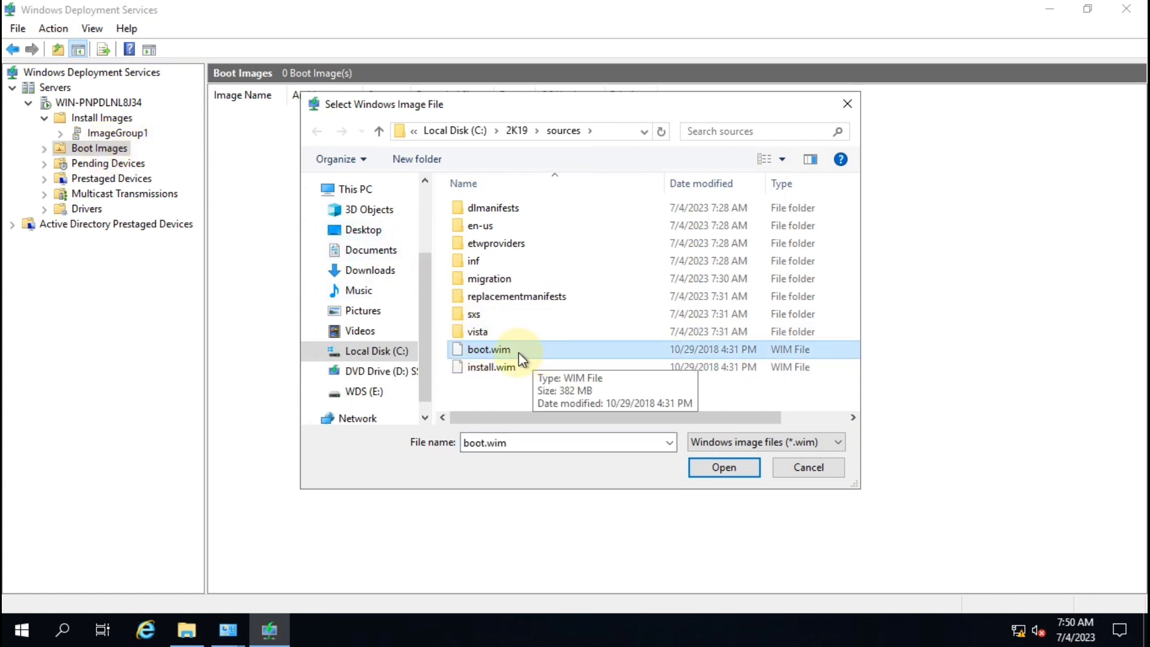
left_click(725, 467)
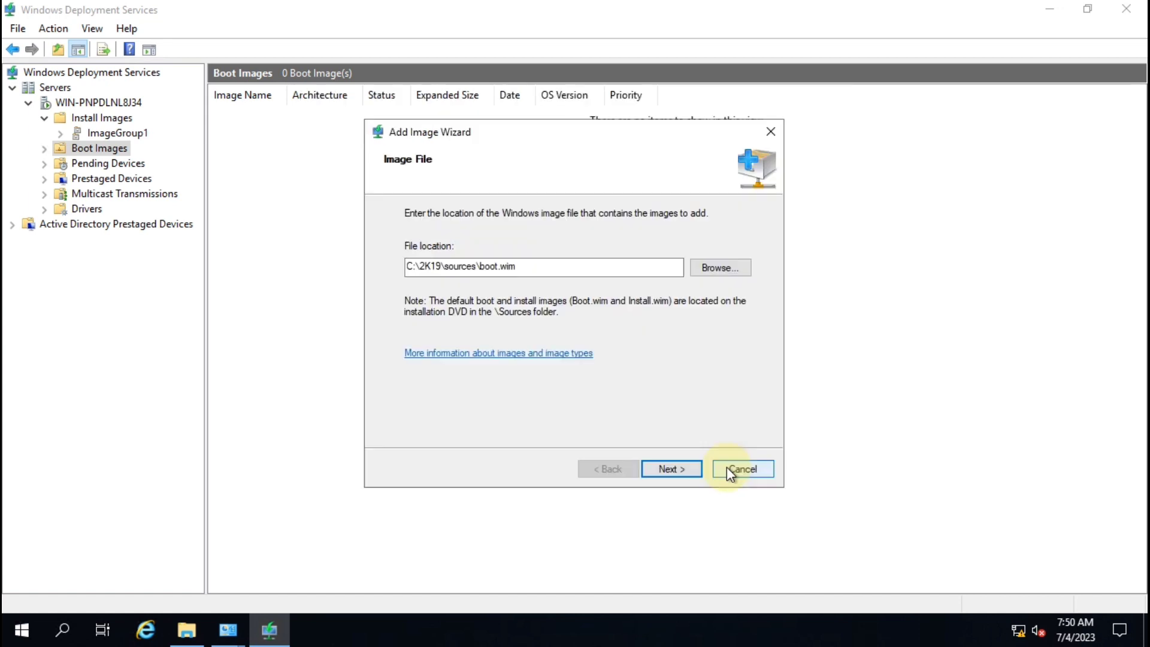
left_click(681, 470)
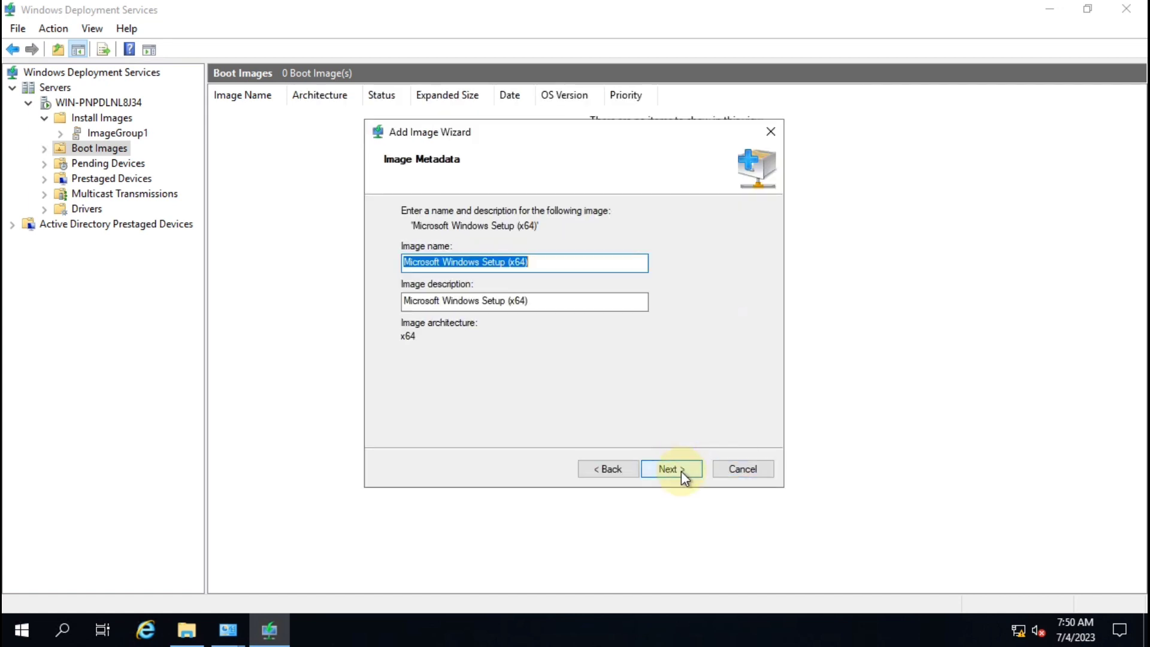
left_click(670, 465)
left_click(671, 465)
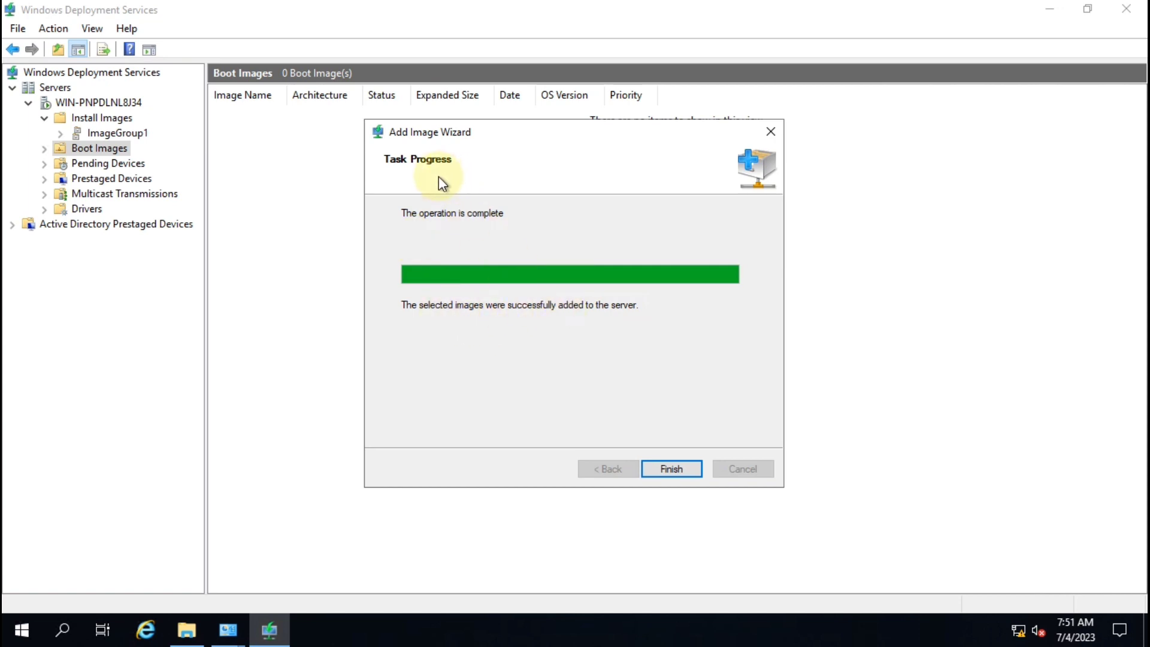
left_click(670, 470)
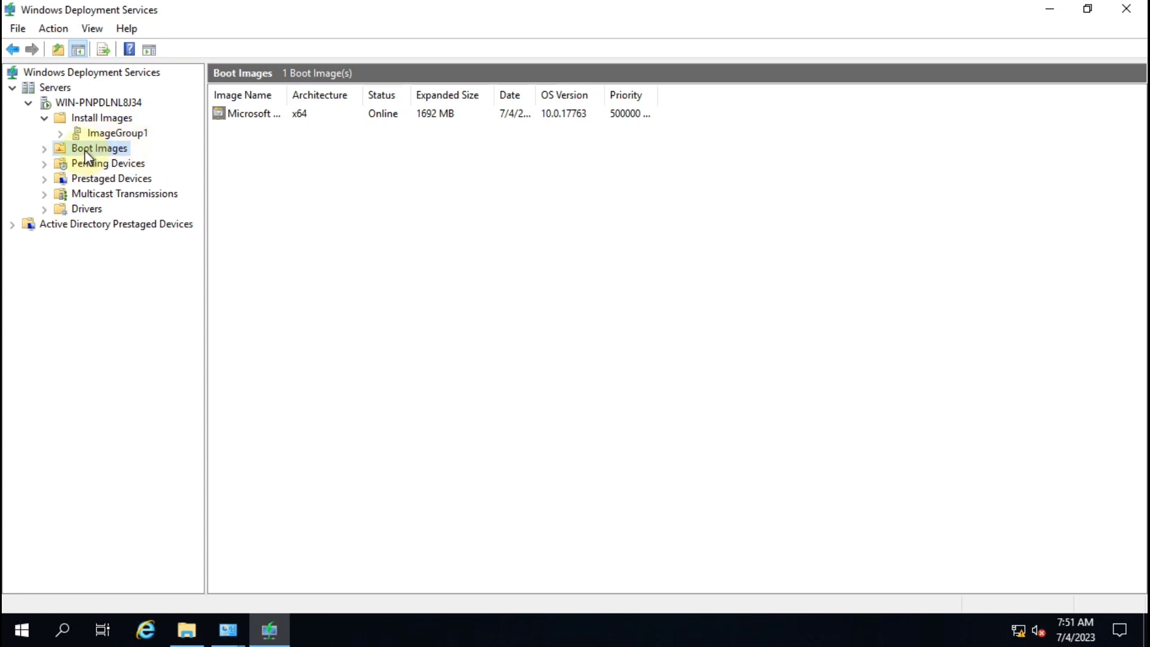
Step: Check the Boot Images and Install Images lists, then close the Windows Deployment Services console
left_click(89, 117)
left_click(44, 118)
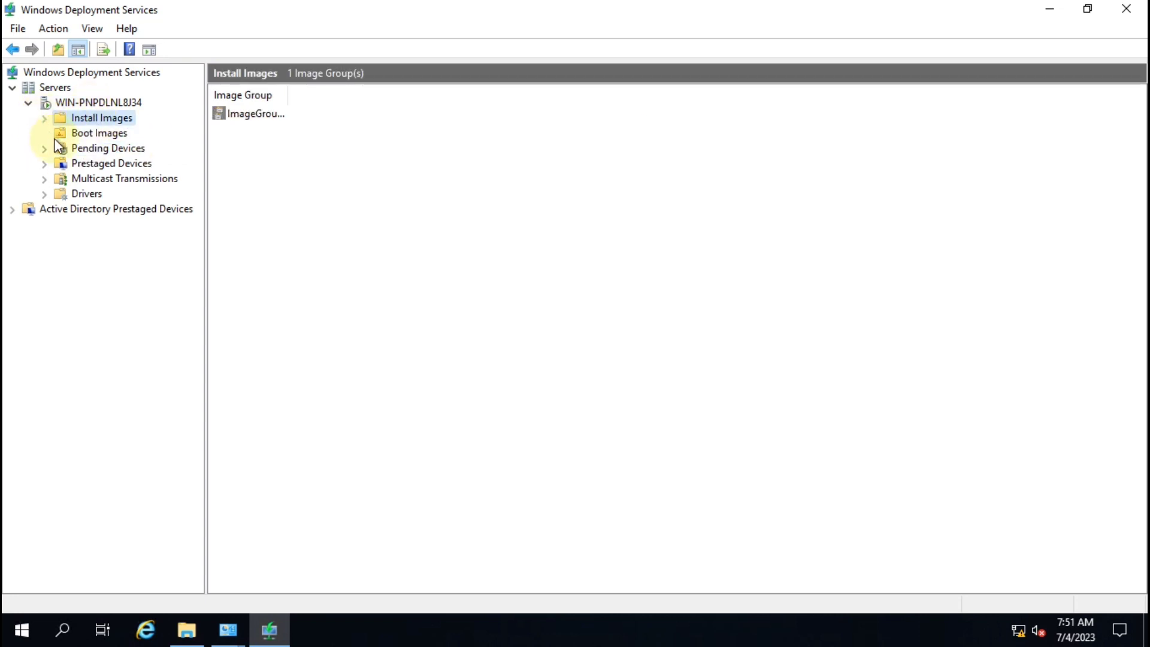
left_click(102, 135)
left_click(103, 120)
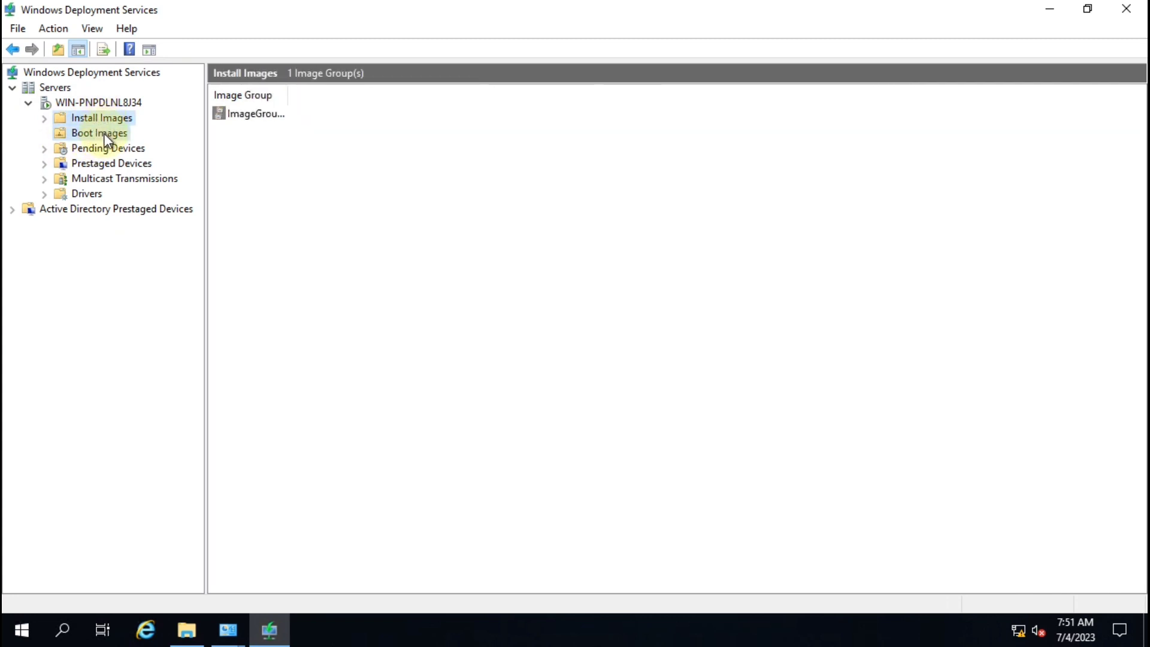
left_click(103, 133)
left_click(111, 118)
left_click(112, 127)
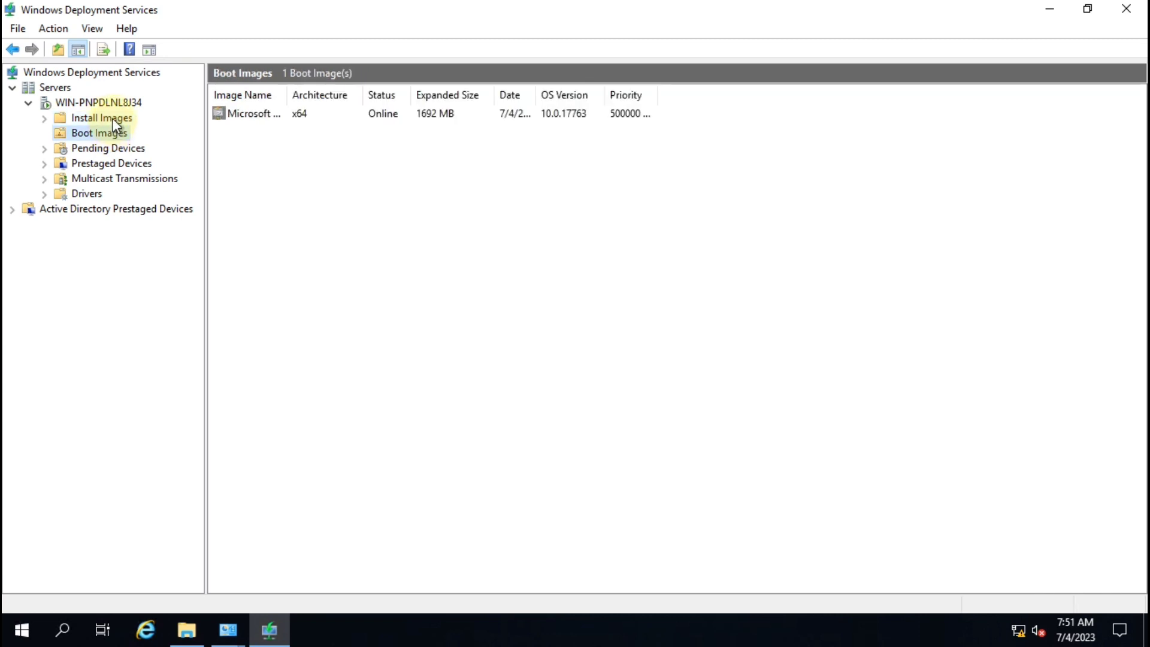
left_click(112, 117)
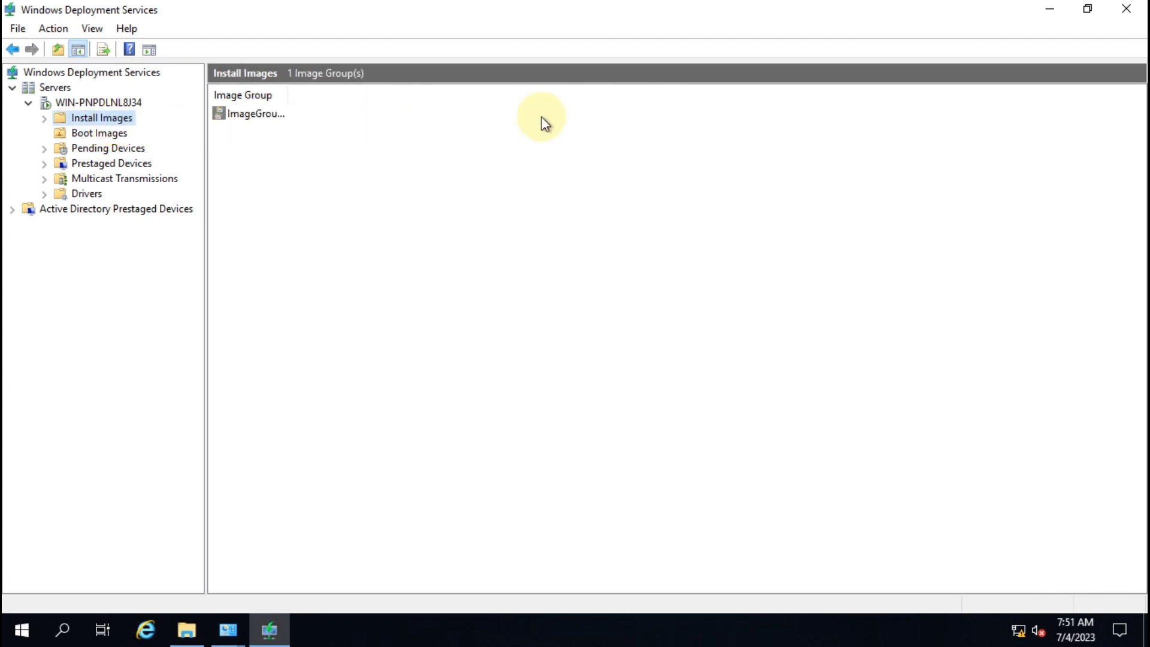
left_click(1139, 11)
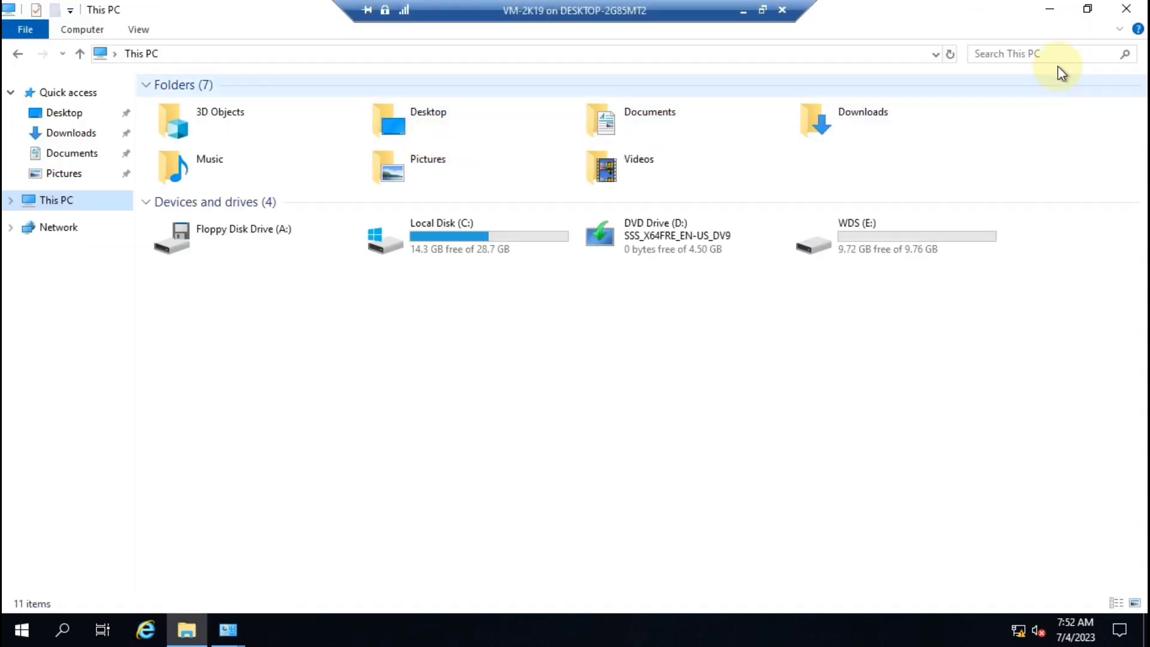
Step: Look inside the RemoteInstall folder on WDS (E:), then close the Explorer windows
left_click(879, 231)
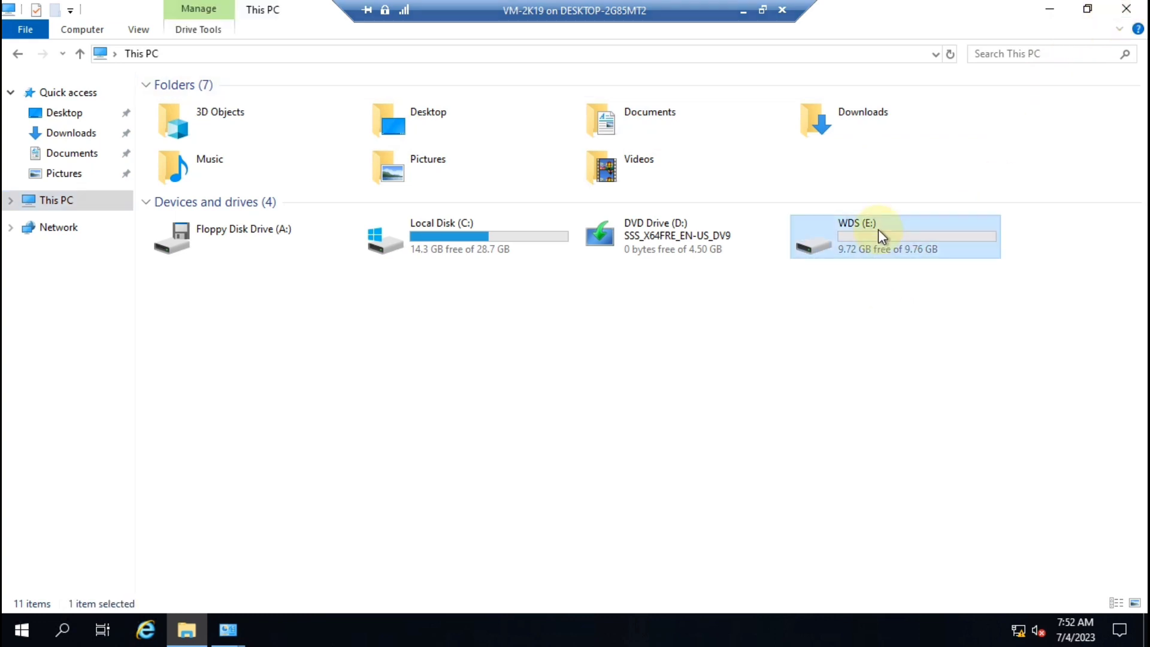
double_click(878, 229)
left_click(196, 106)
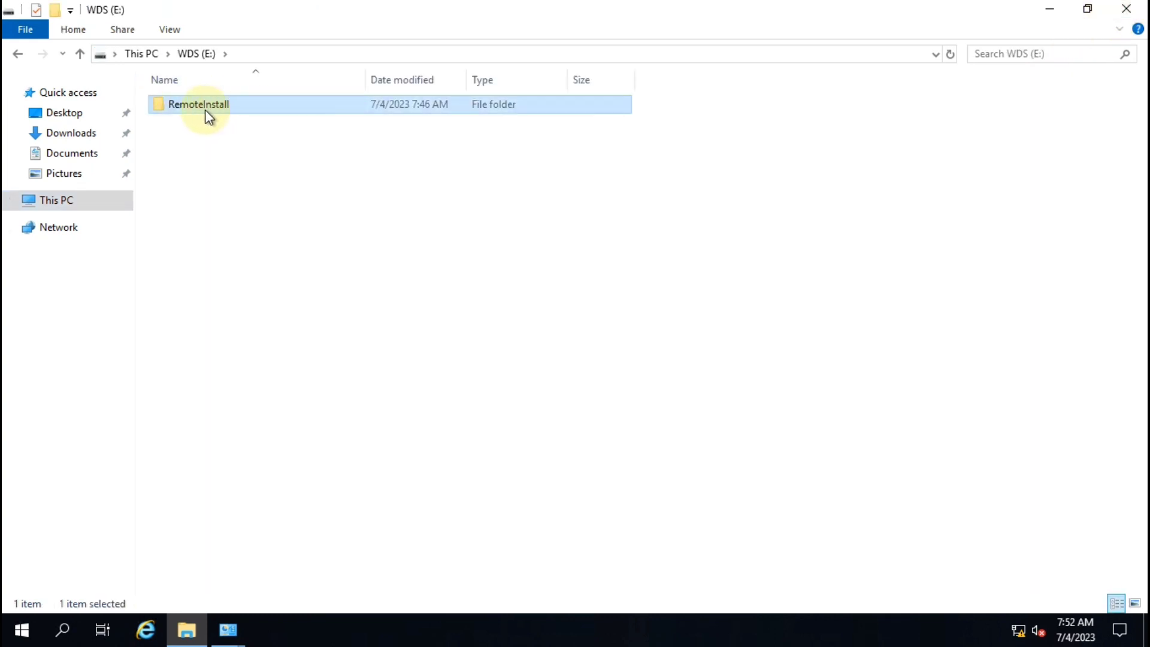
double_click(231, 105)
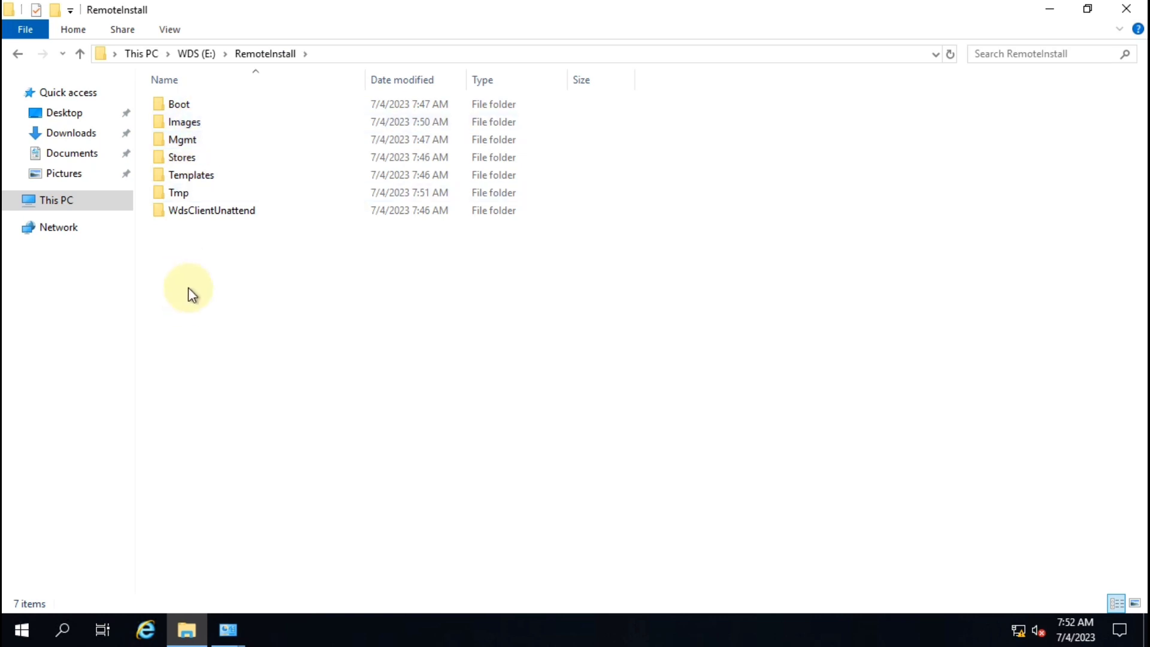
left_click(1127, 9)
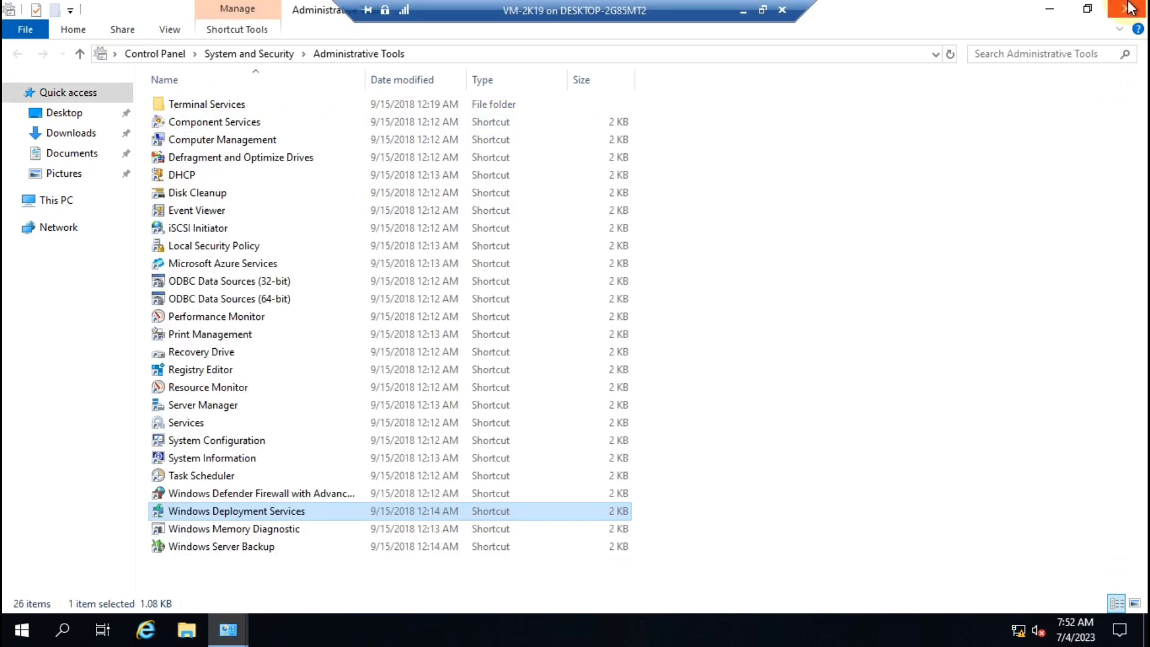
left_click(1128, 9)
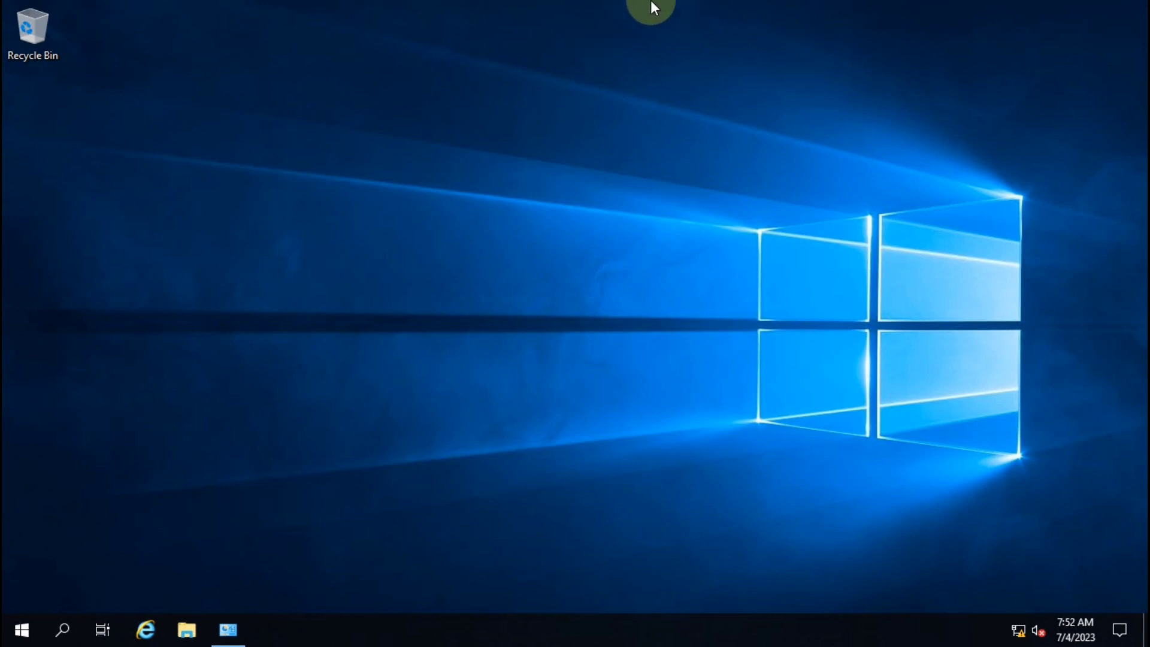
Step: Open the Windows Administrative Tools folder from the Start menu
mouse_move(652, 2)
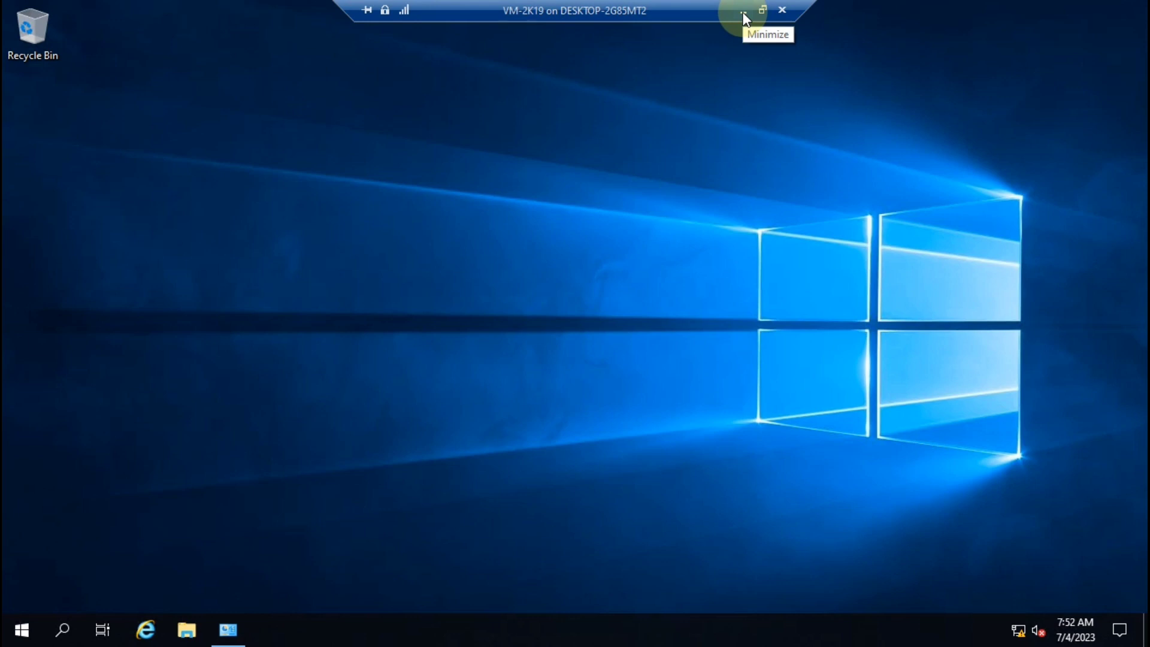
left_click(21, 630)
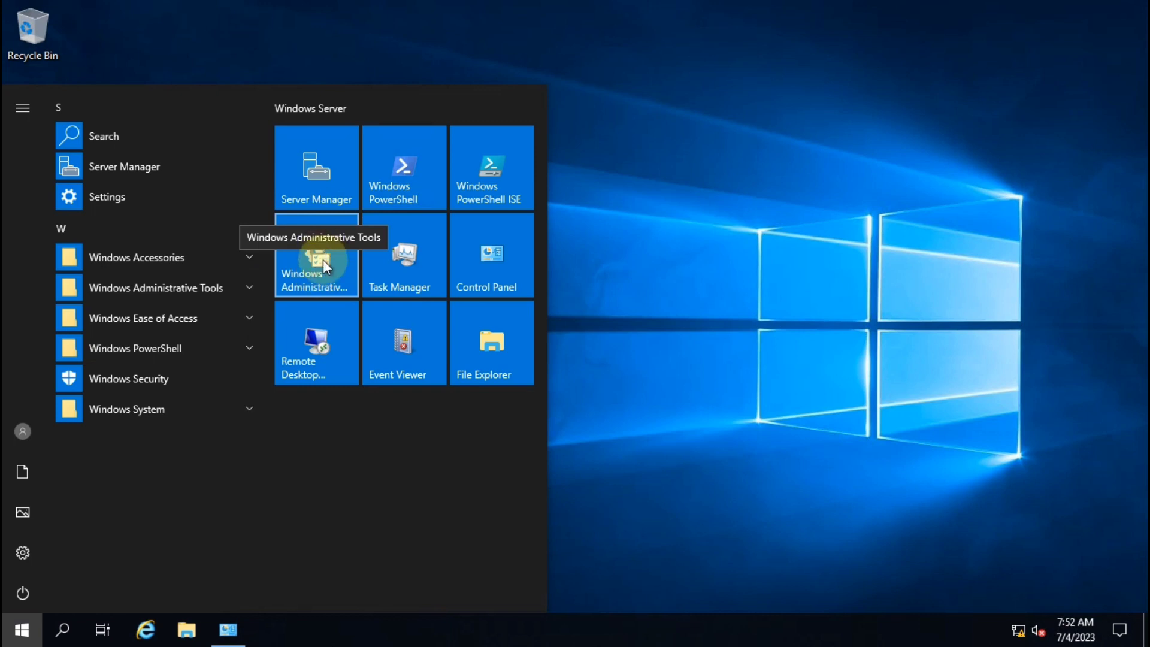
left_click(322, 260)
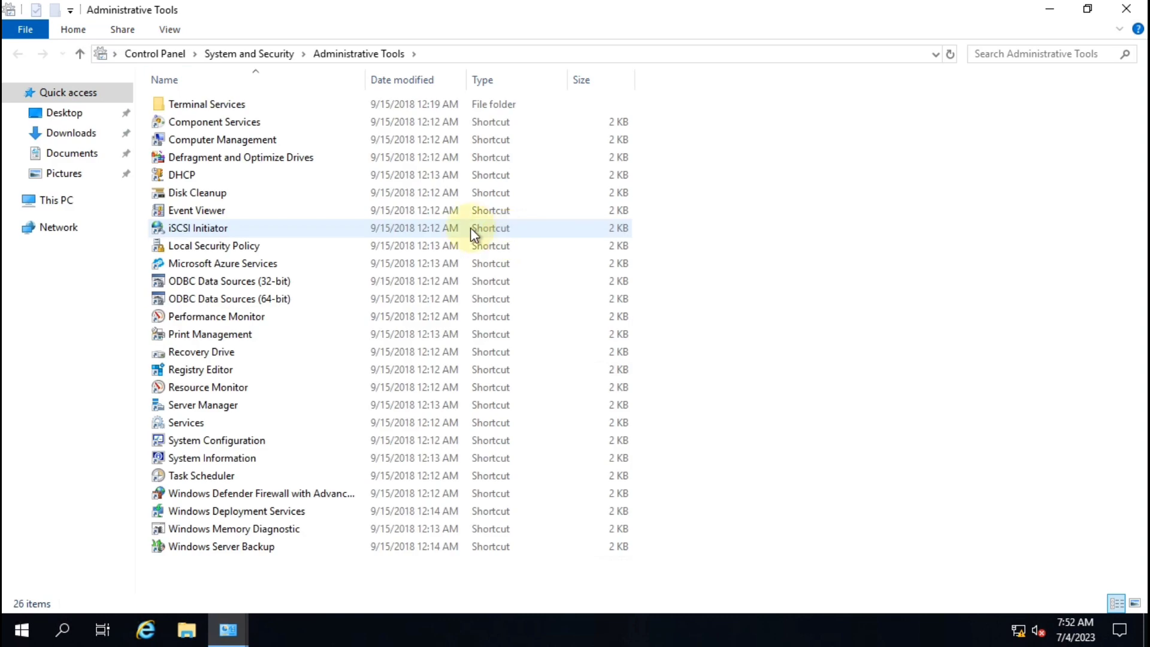
Step: Launch DHCP maximized and expand the server's IPv4 node to Scope [10.0.0.0] WDS
double_click(193, 174)
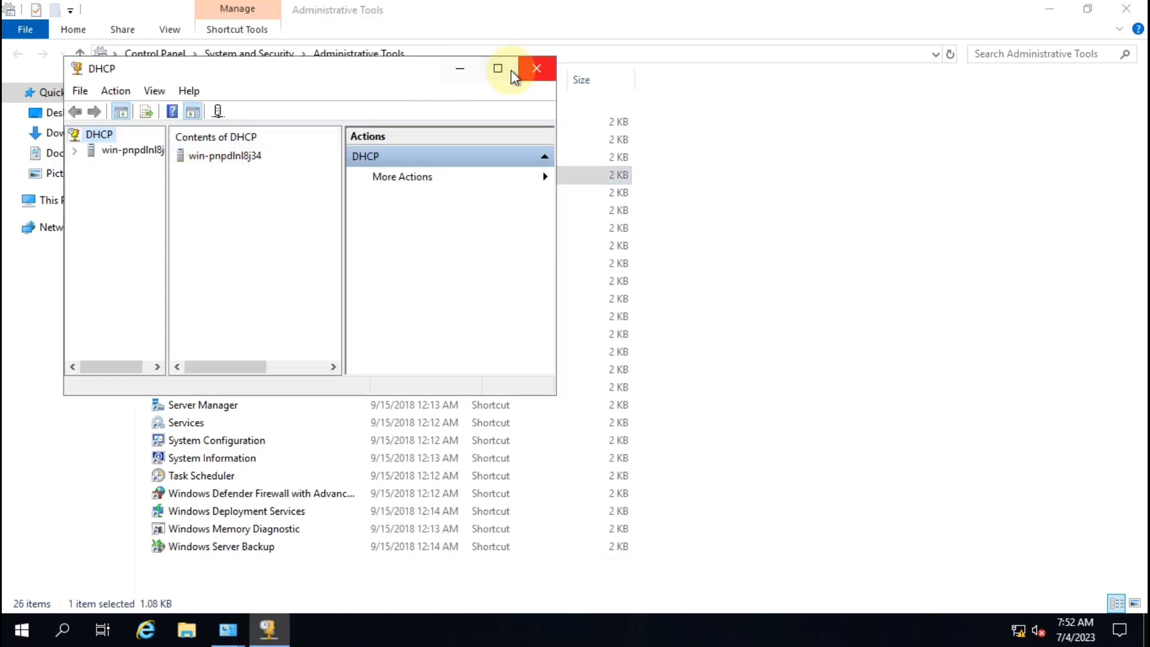
left_click(510, 70)
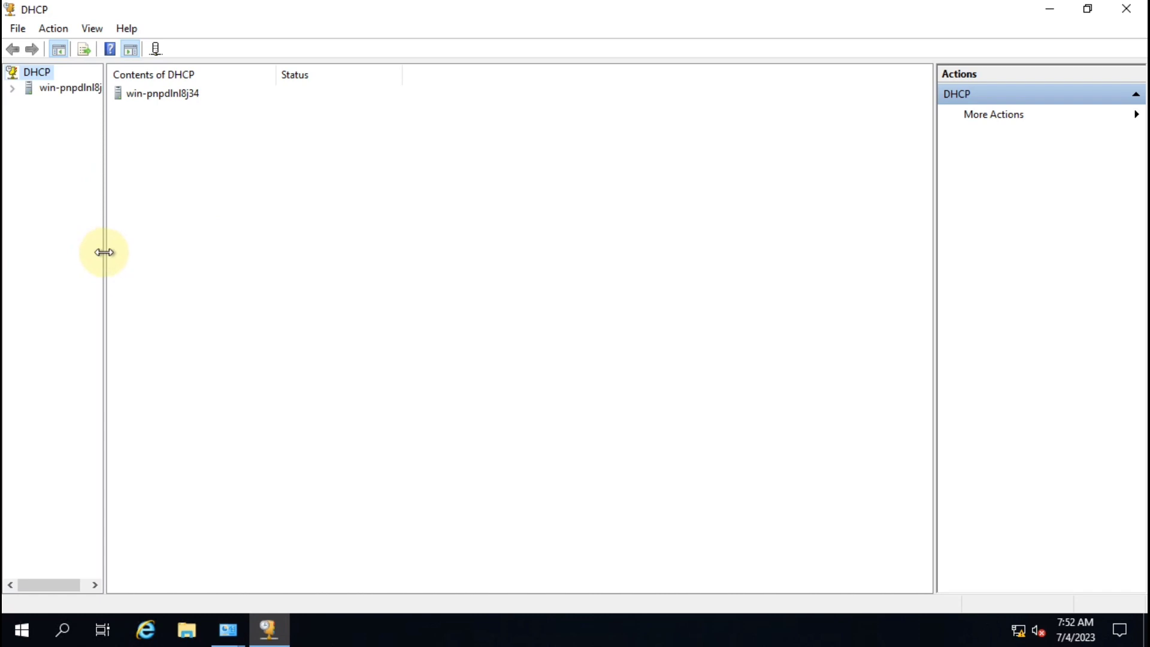
left_click_drag(104, 252, 267, 249)
left_click(12, 88)
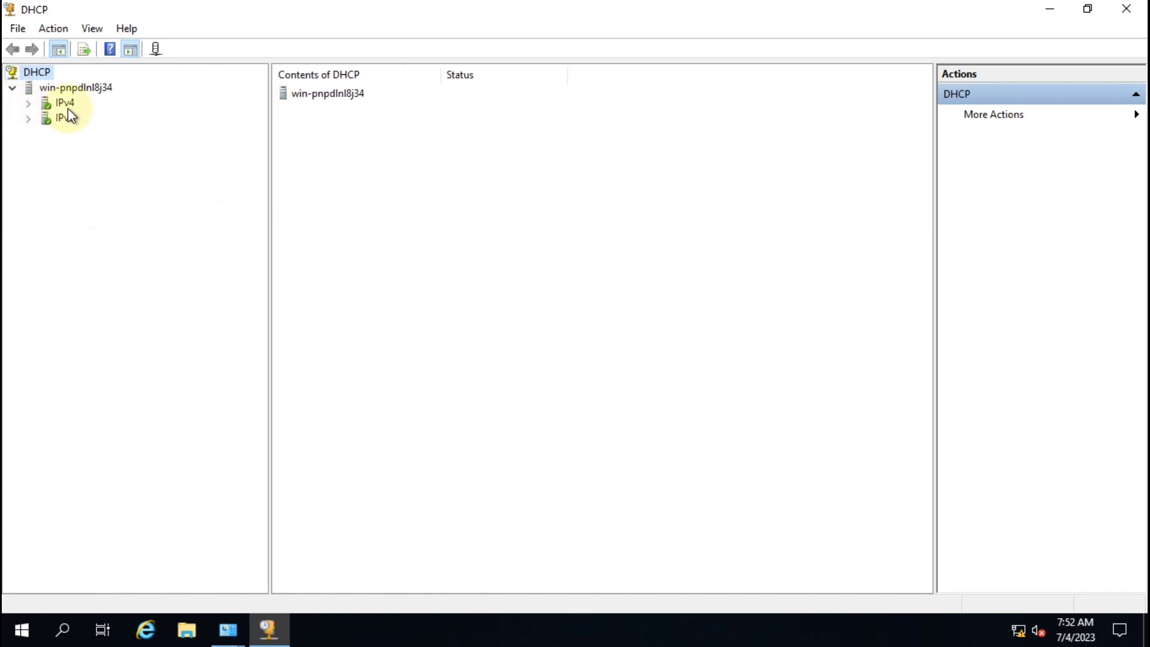
left_click(63, 103)
left_click(28, 103)
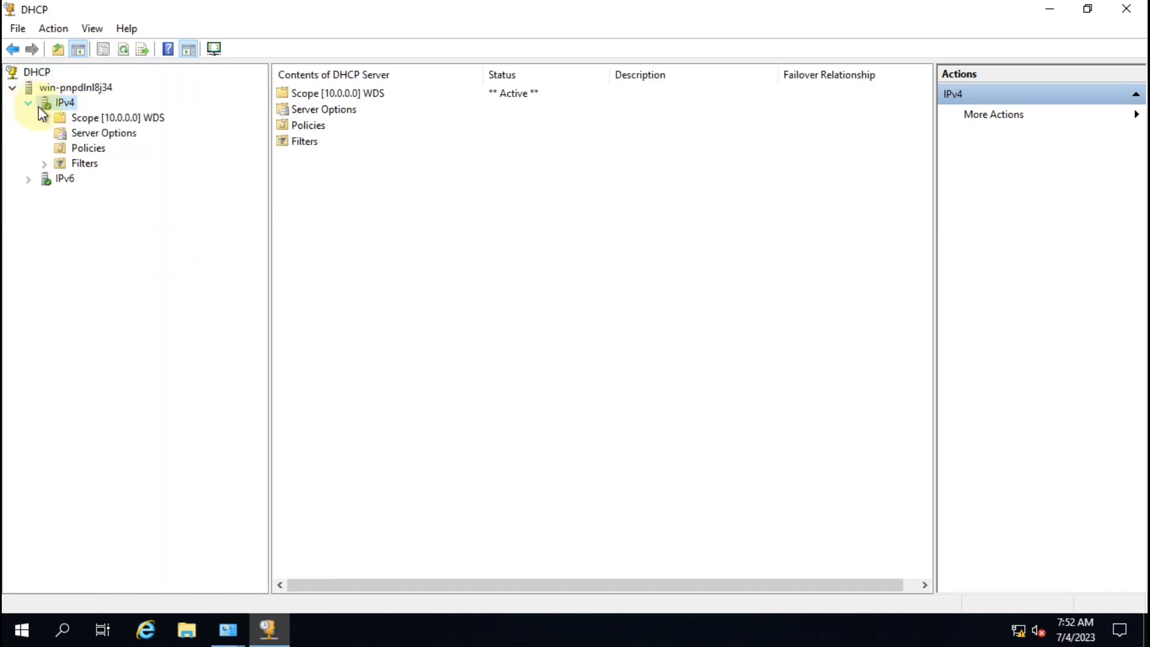
double_click(117, 119)
Step: Set the WDS scope to serve both DHCP and BOOTP clients, apply, and close DHCP
right_click(117, 118)
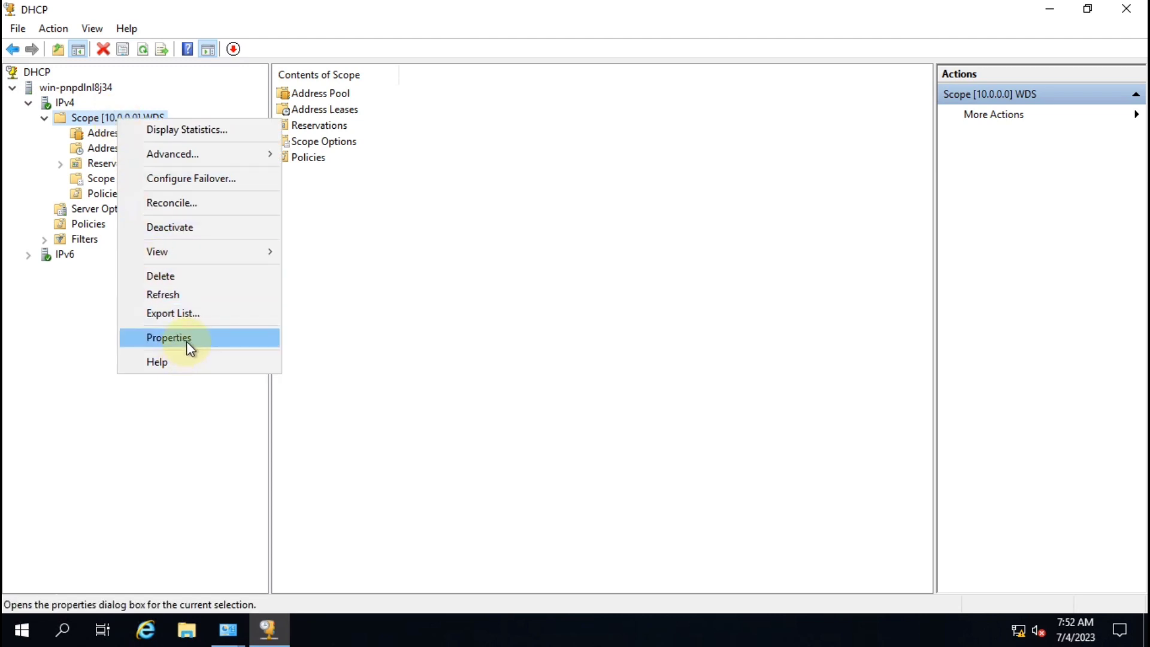
left_click(186, 340)
left_click(529, 155)
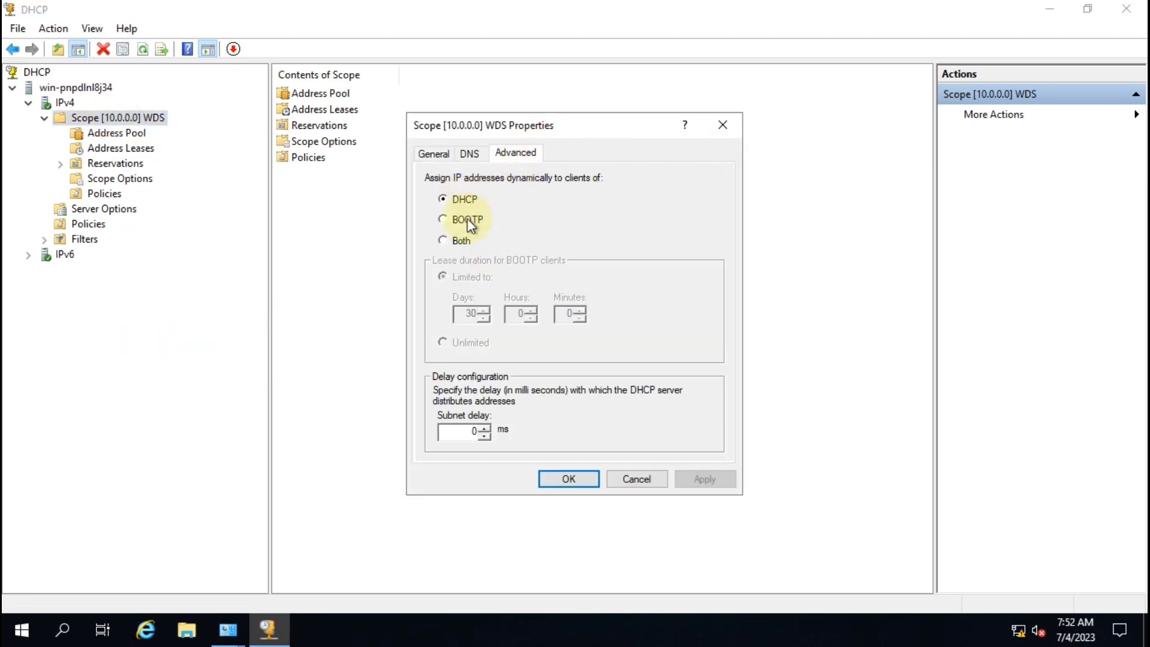
left_click(443, 240)
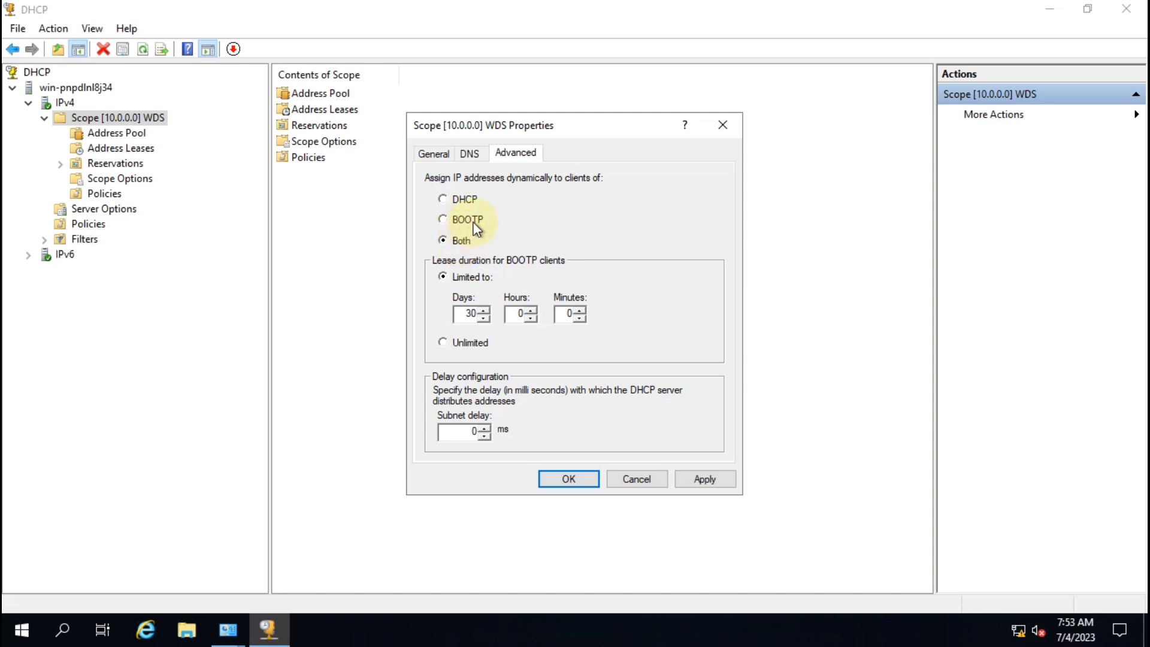
left_click(462, 204)
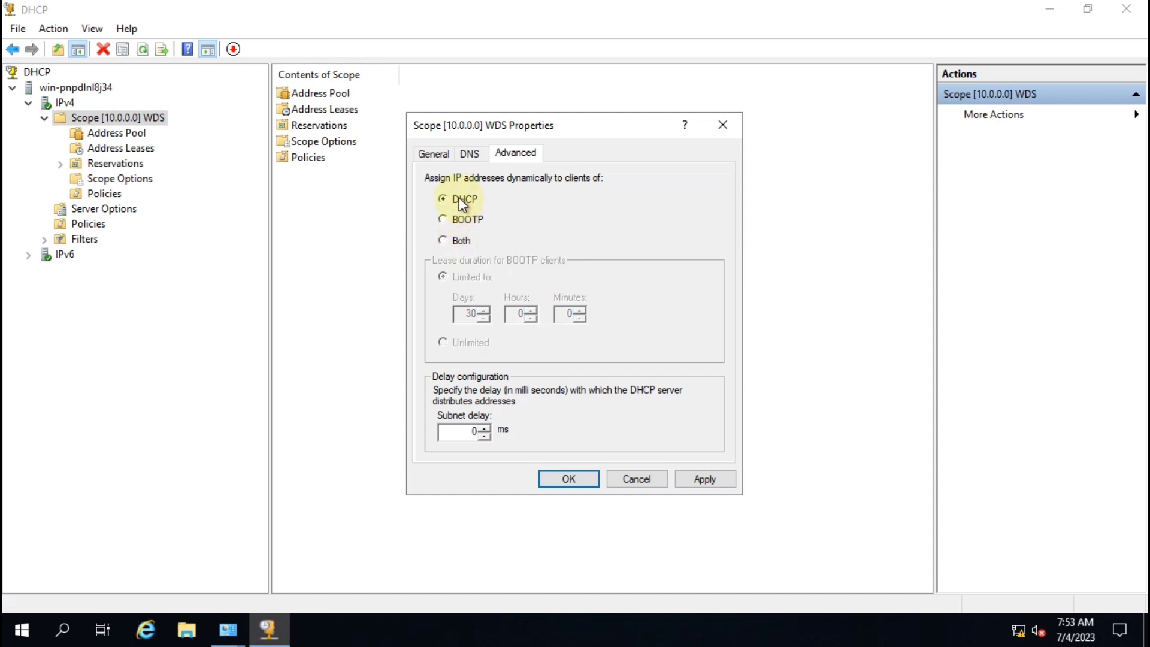
left_click(461, 242)
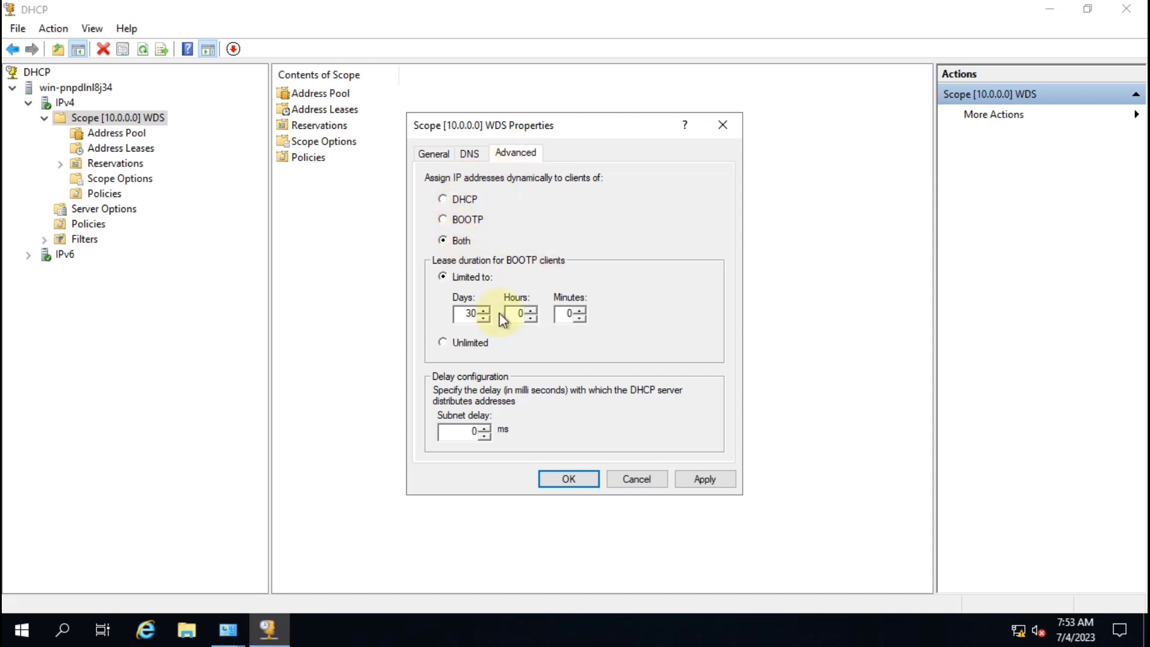
left_click(703, 480)
left_click(584, 483)
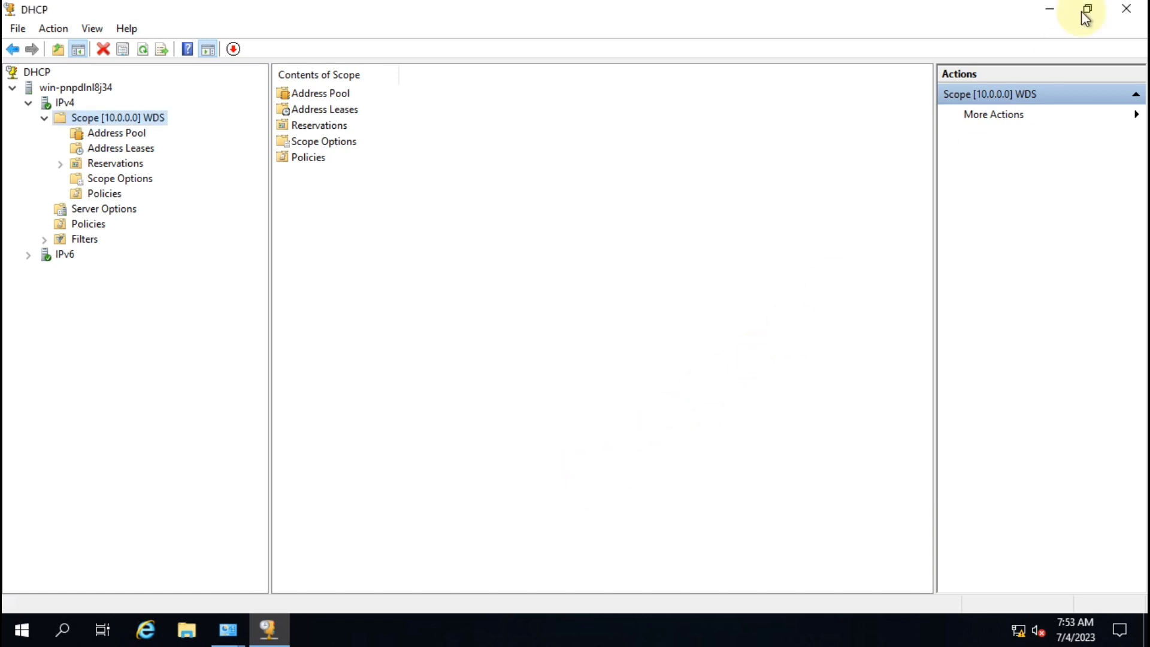
left_click(1126, 8)
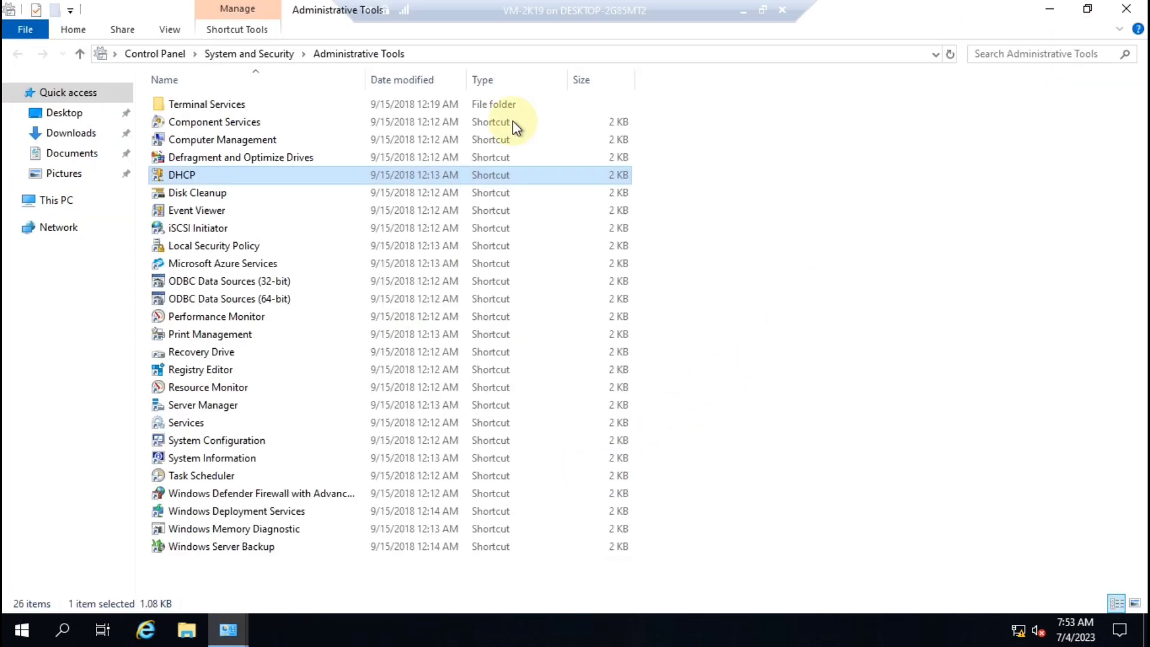
Step: Close Administrative Tools, minimize the VM session, and show the New menu in host Hyper-V Manager
left_click(1120, 8)
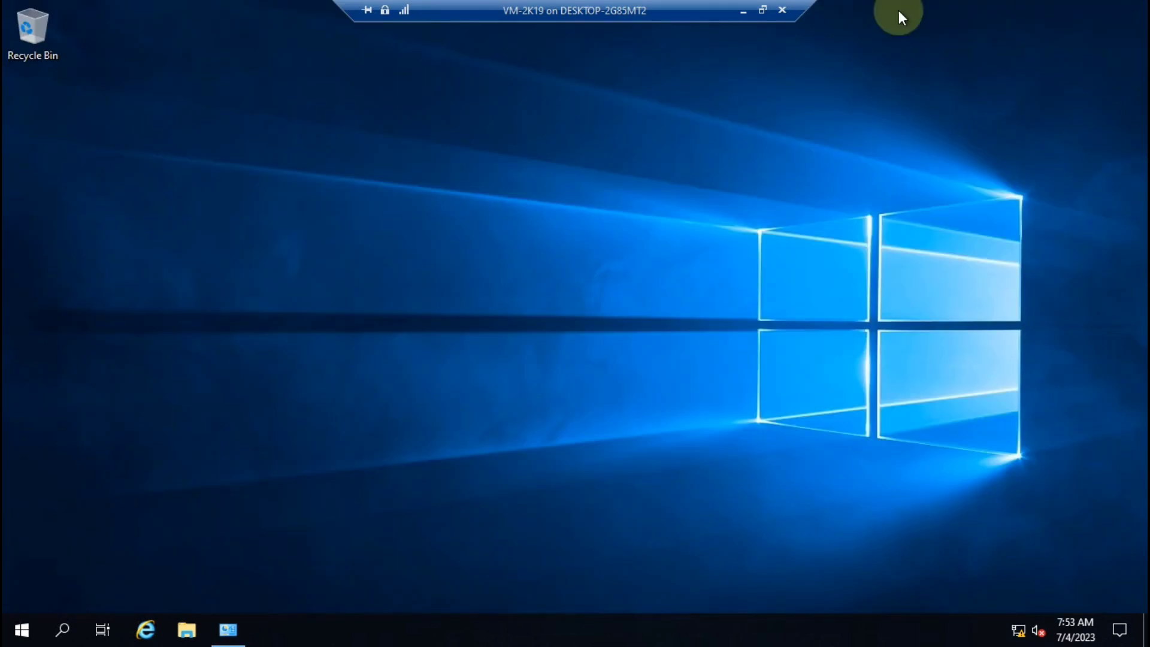
left_click(740, 12)
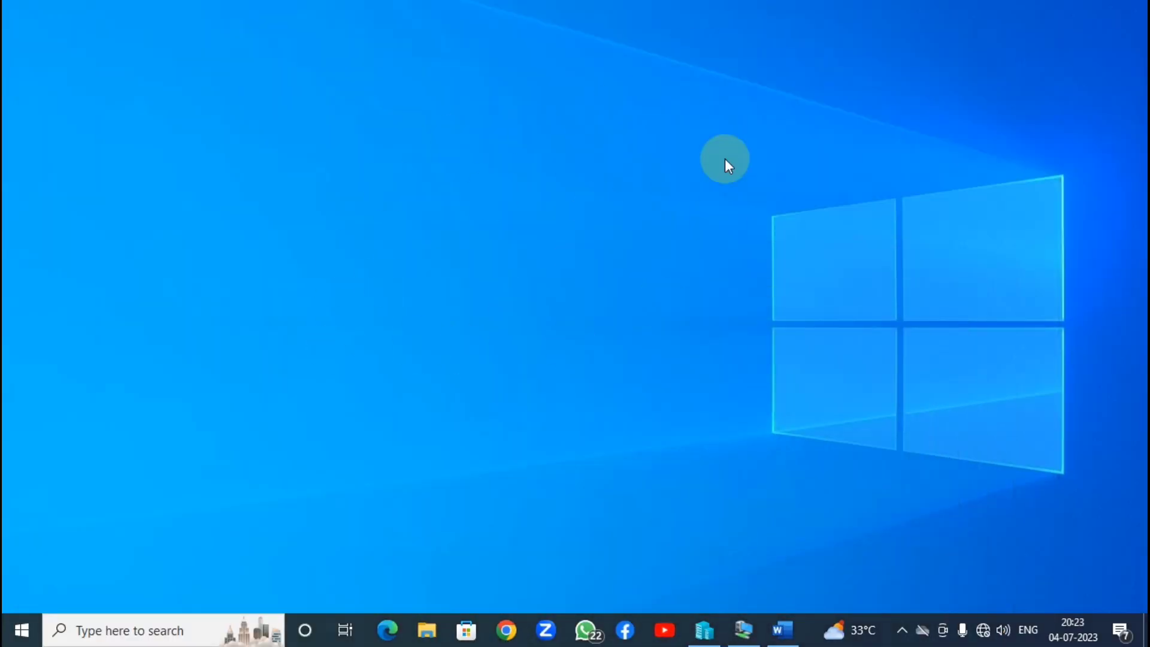
left_click(704, 630)
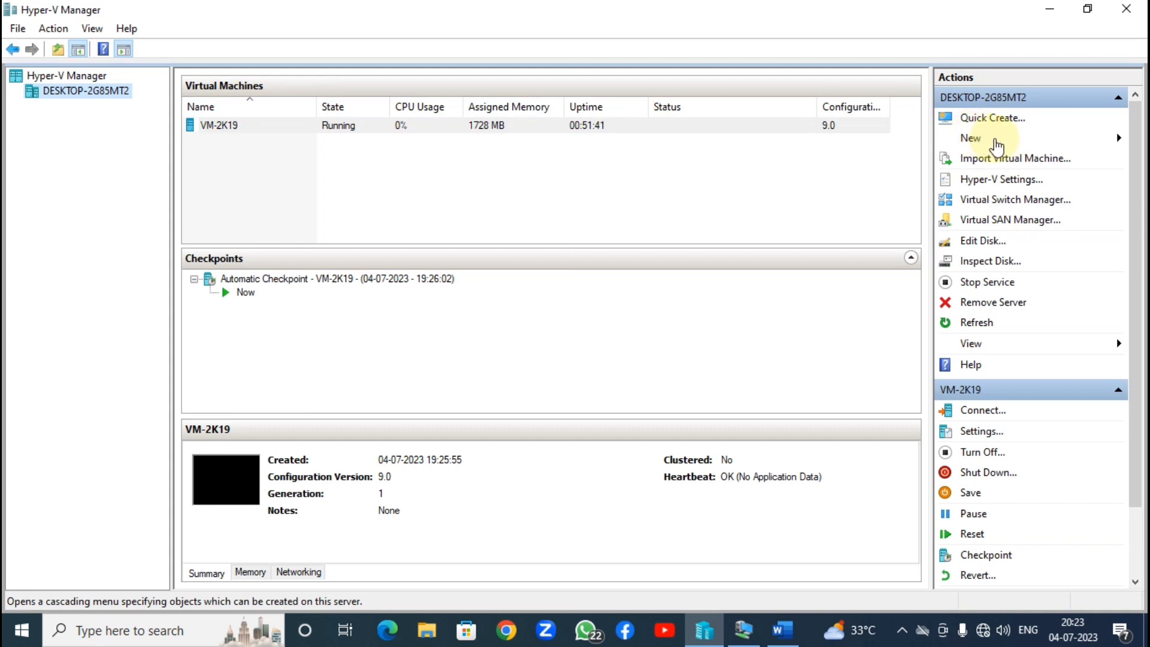
left_click(997, 145)
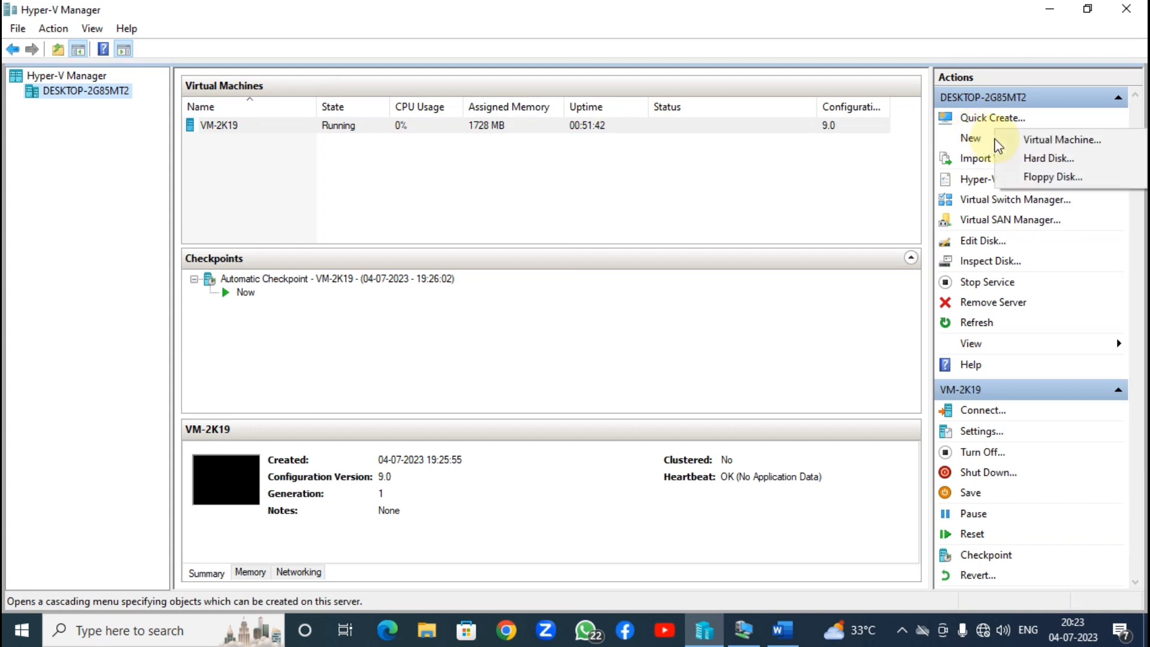
Step: Start a new virtual machine named WDS, keeping Generation 1
left_click(1063, 142)
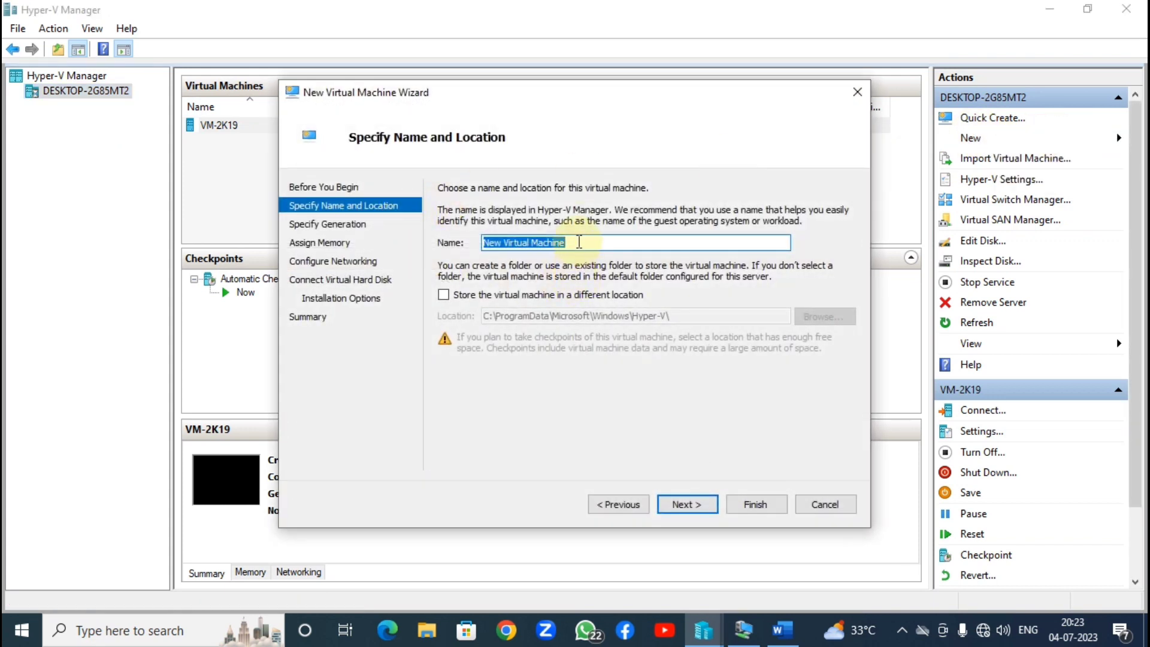
type("WDS")
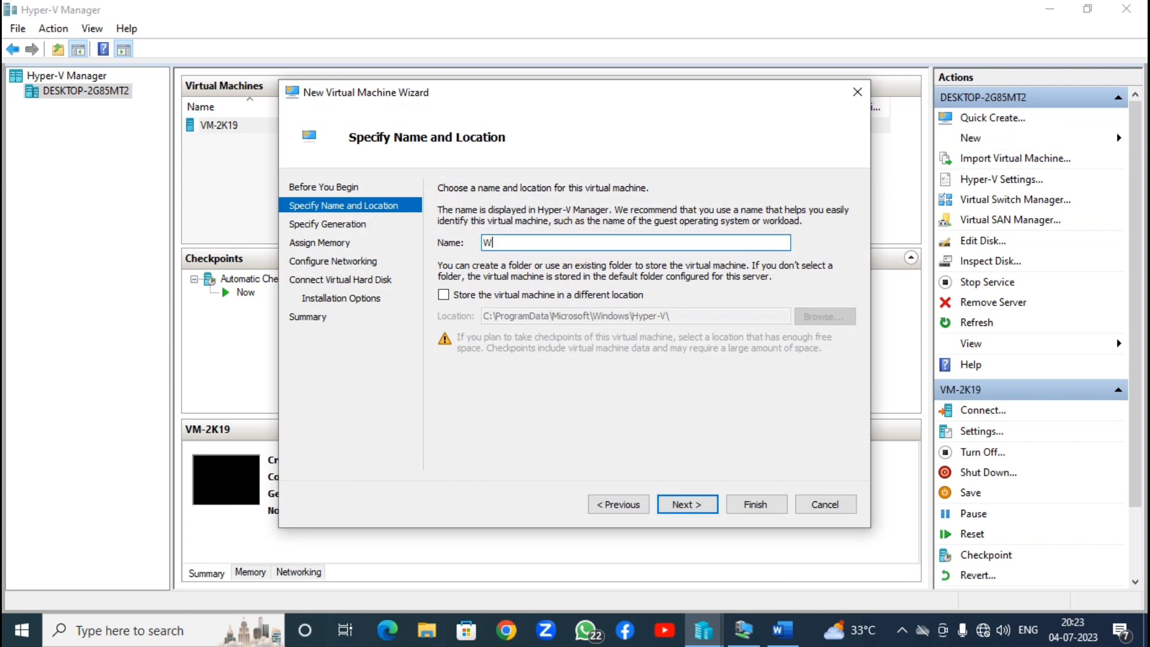
left_click(688, 505)
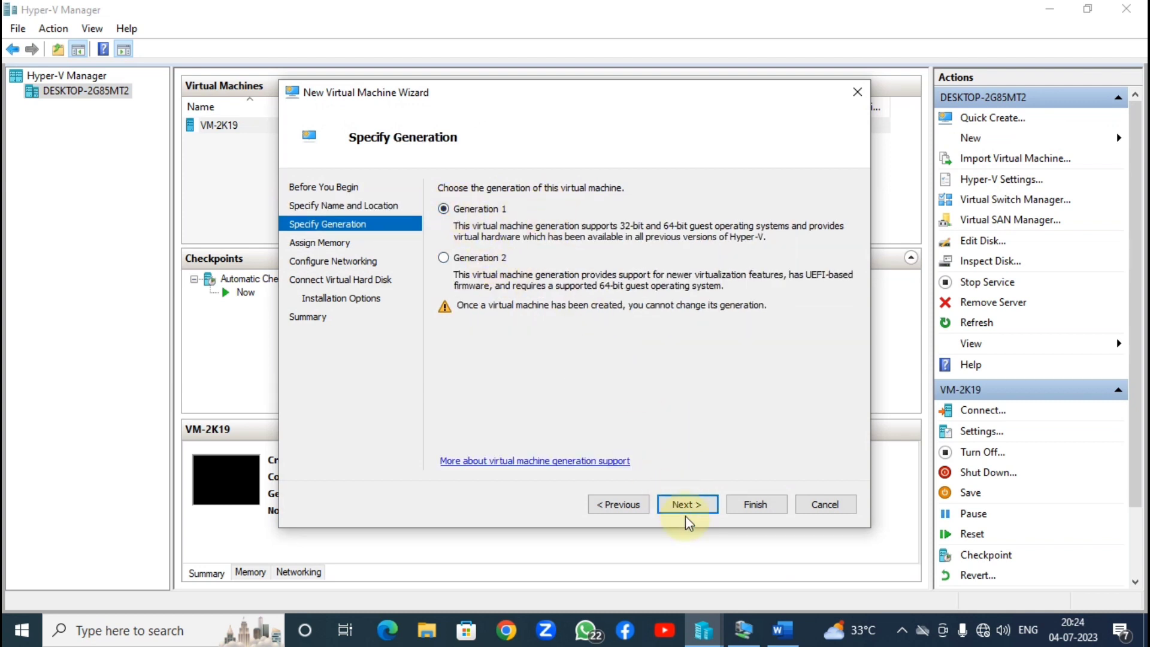
left_click(687, 506)
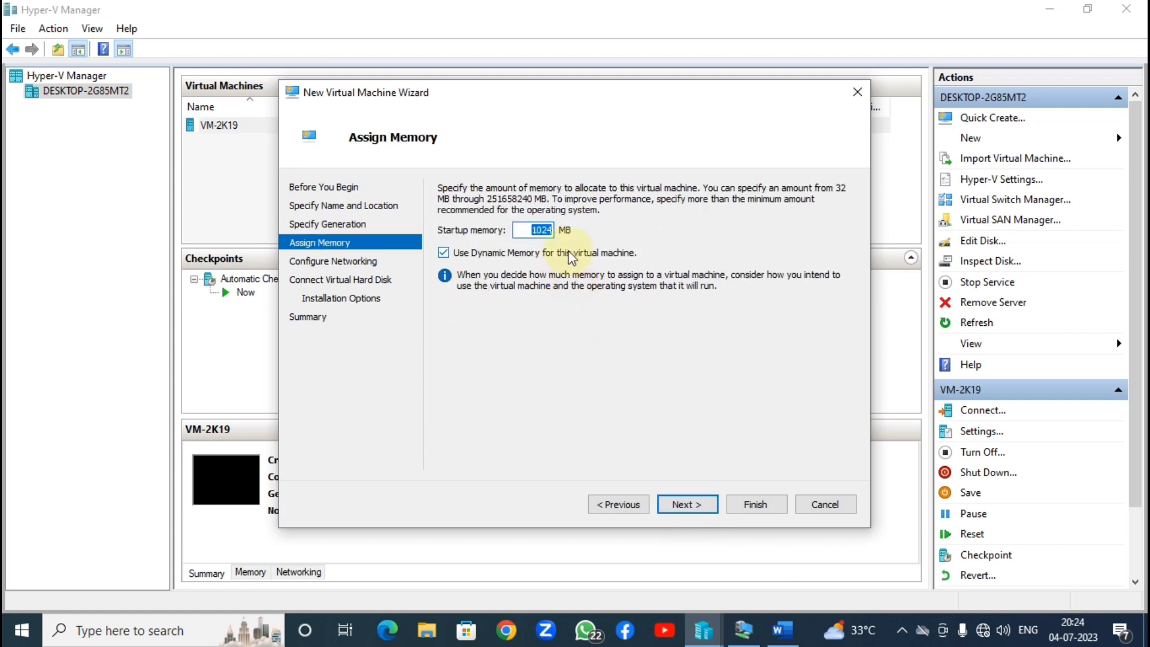
Step: Give it 2048 MB startup memory and connect it to the Default Switch
type("2048")
left_click(529, 229)
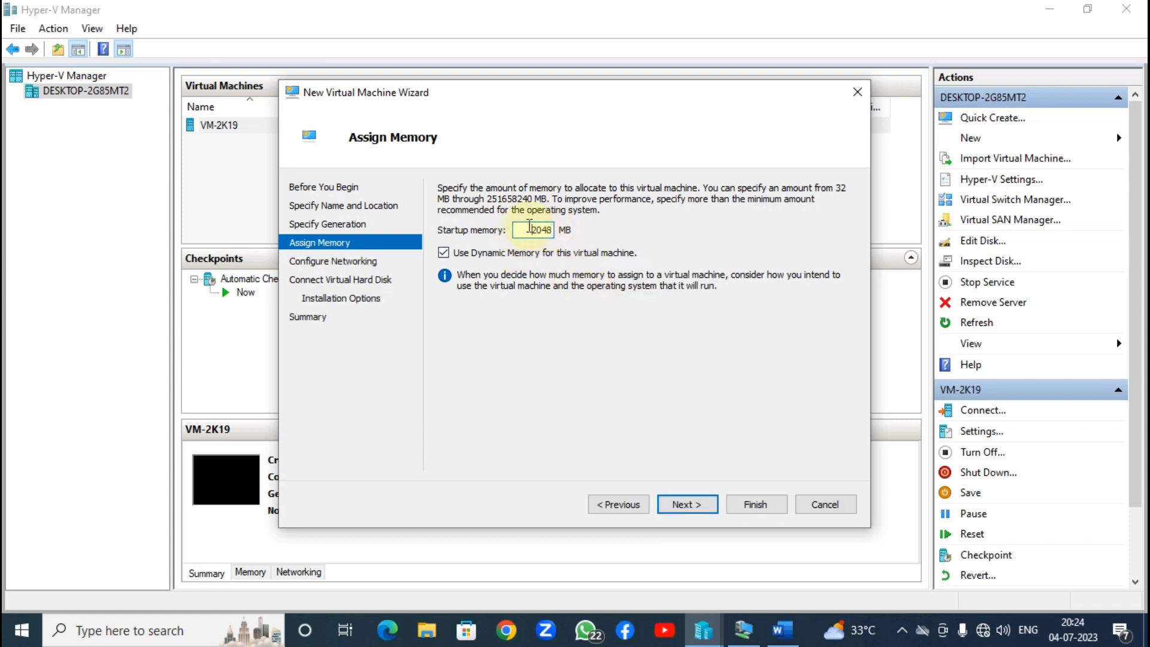
left_click(692, 507)
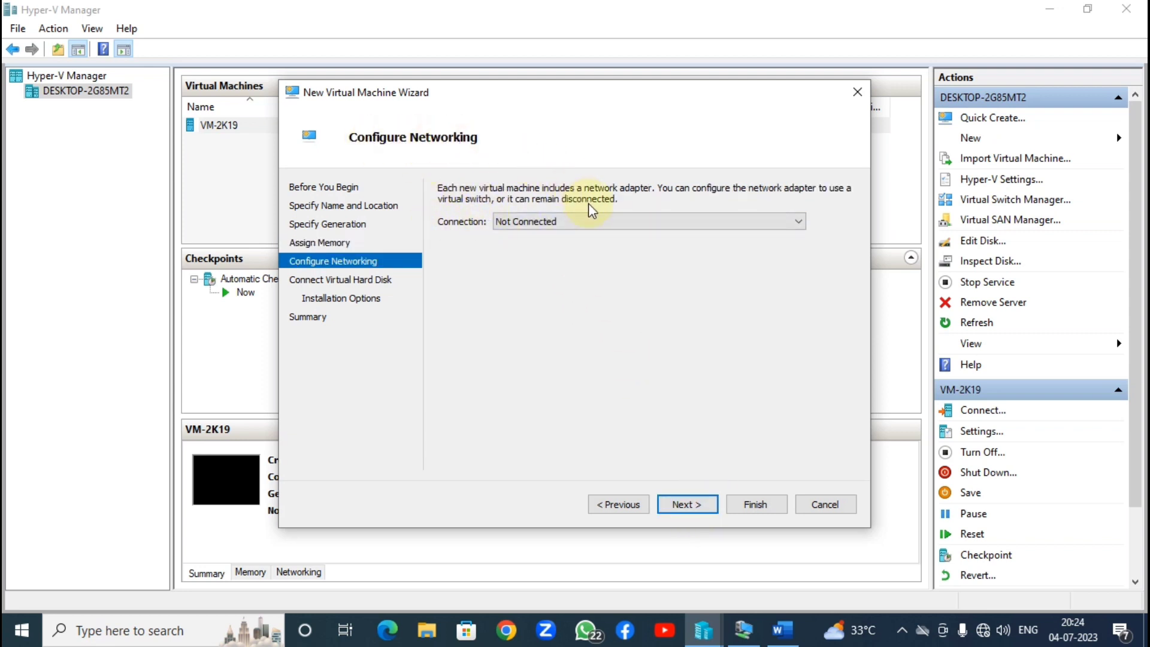
left_click(568, 226)
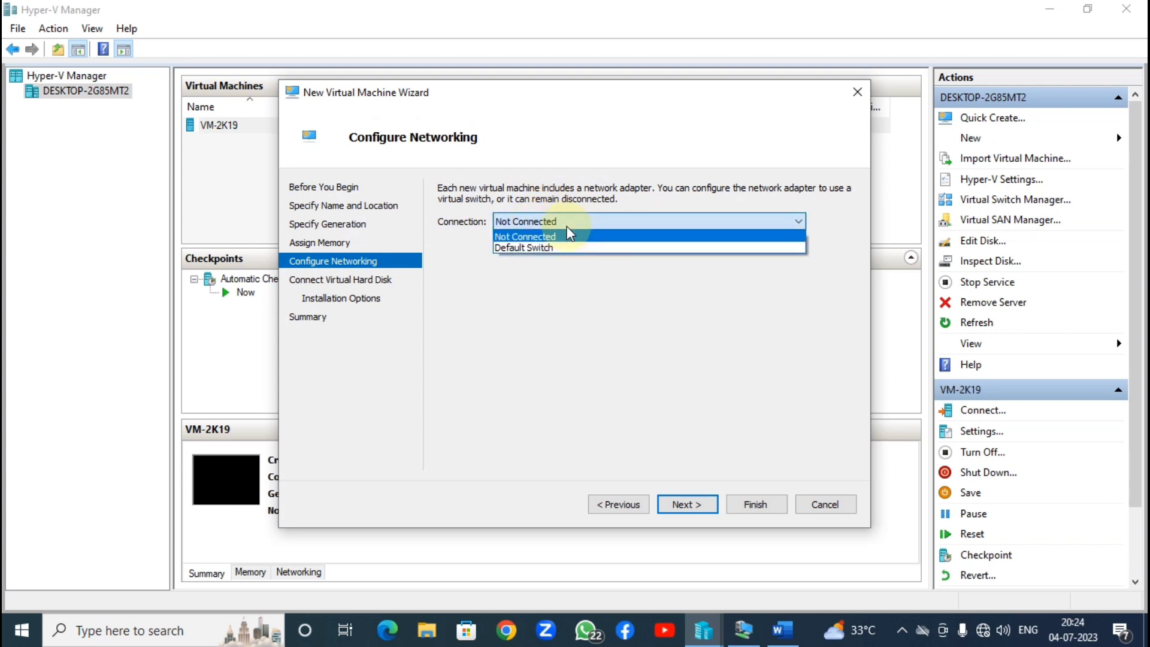
left_click(546, 248)
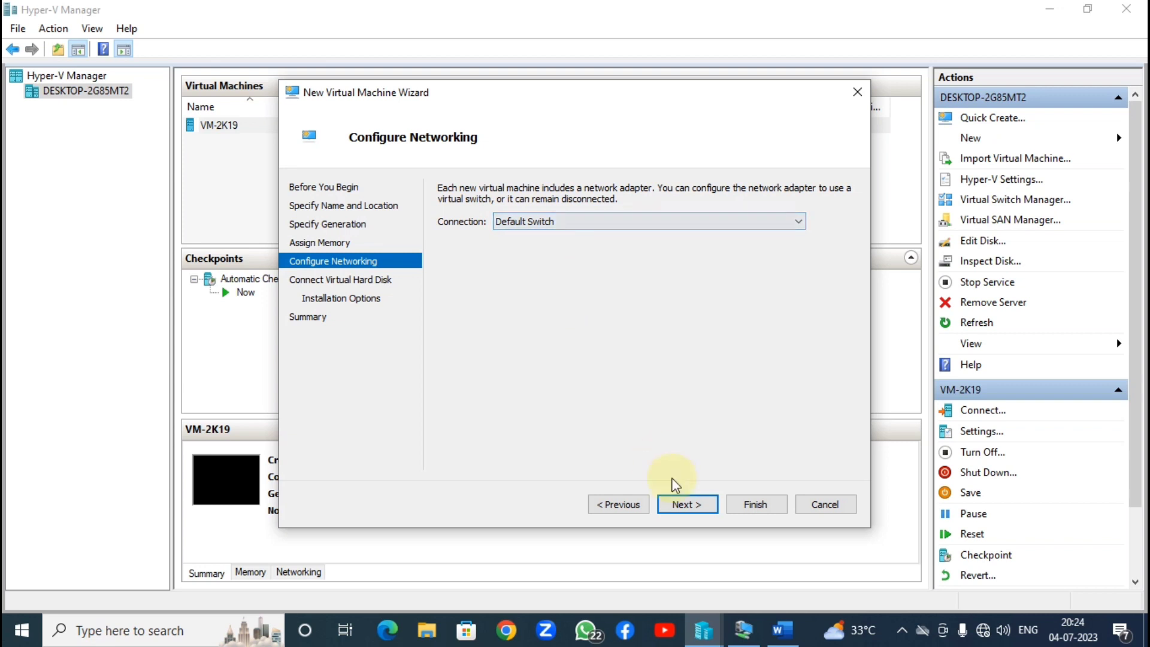
left_click(693, 509)
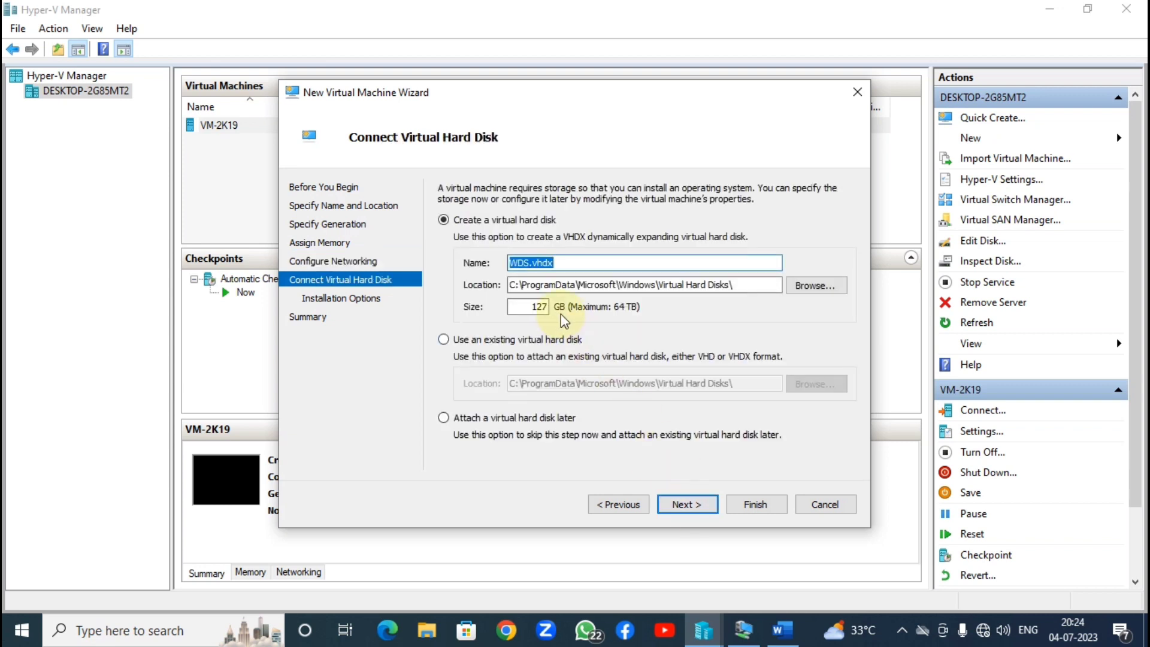
Step: Shrink the WDS.vhdx virtual disk from 127 GB to 20 GB and continue
double_click(539, 307)
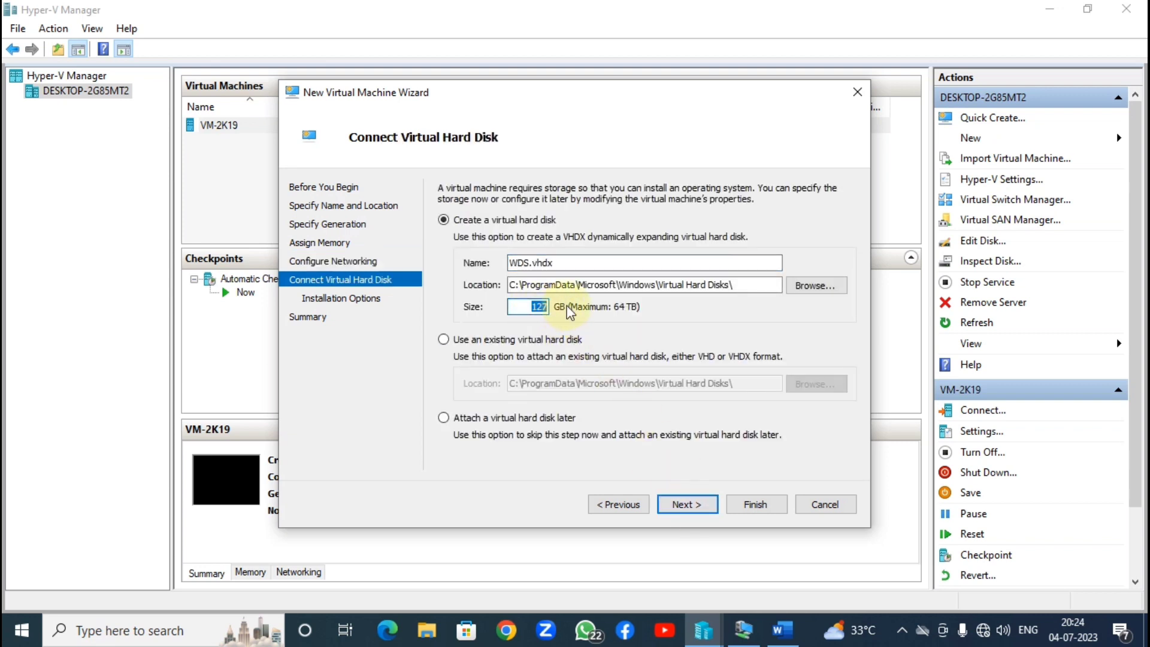
type("20")
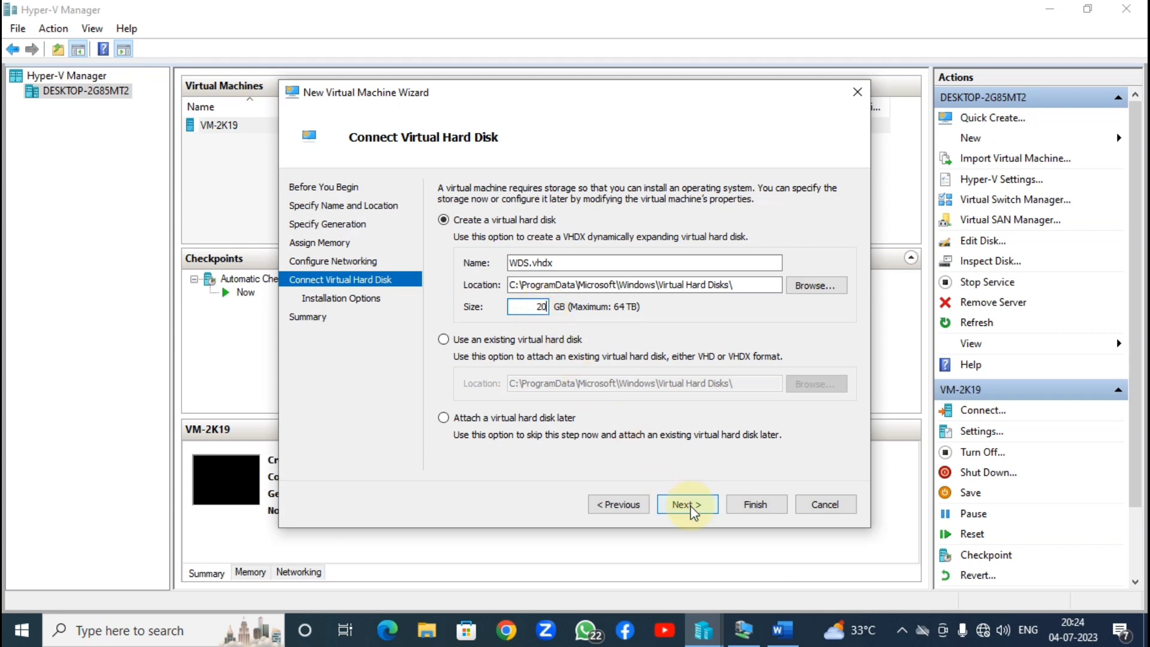
left_click(688, 509)
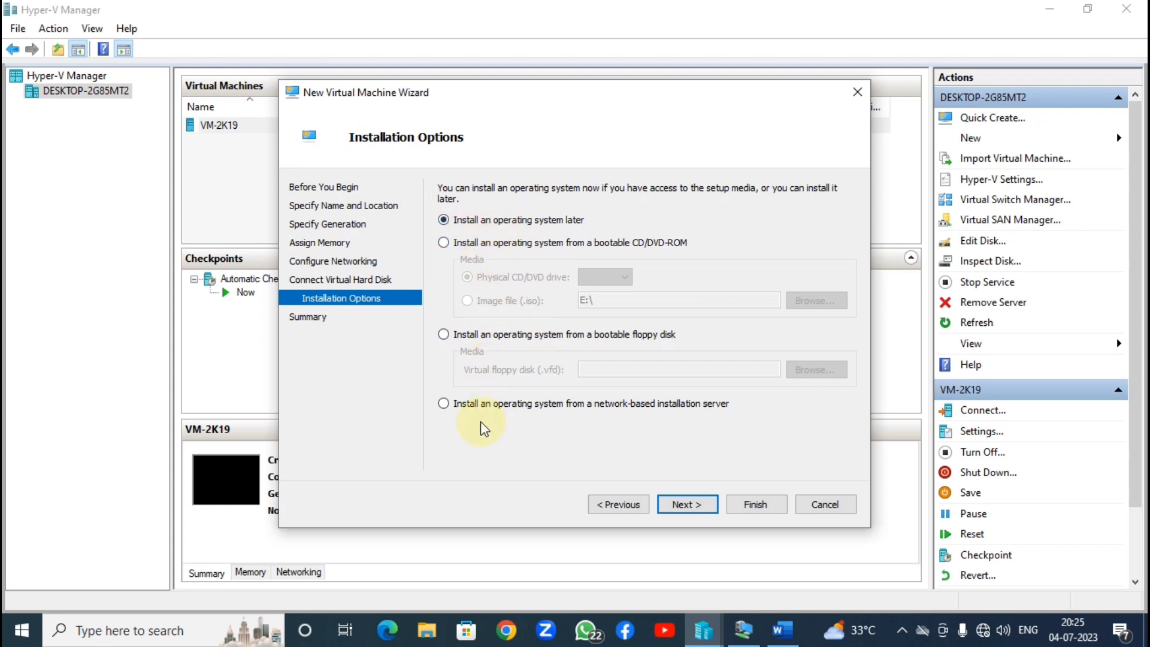
Step: Choose installation from a network-based server, review the summary, and finish creating WDS
left_click(514, 410)
left_click(700, 508)
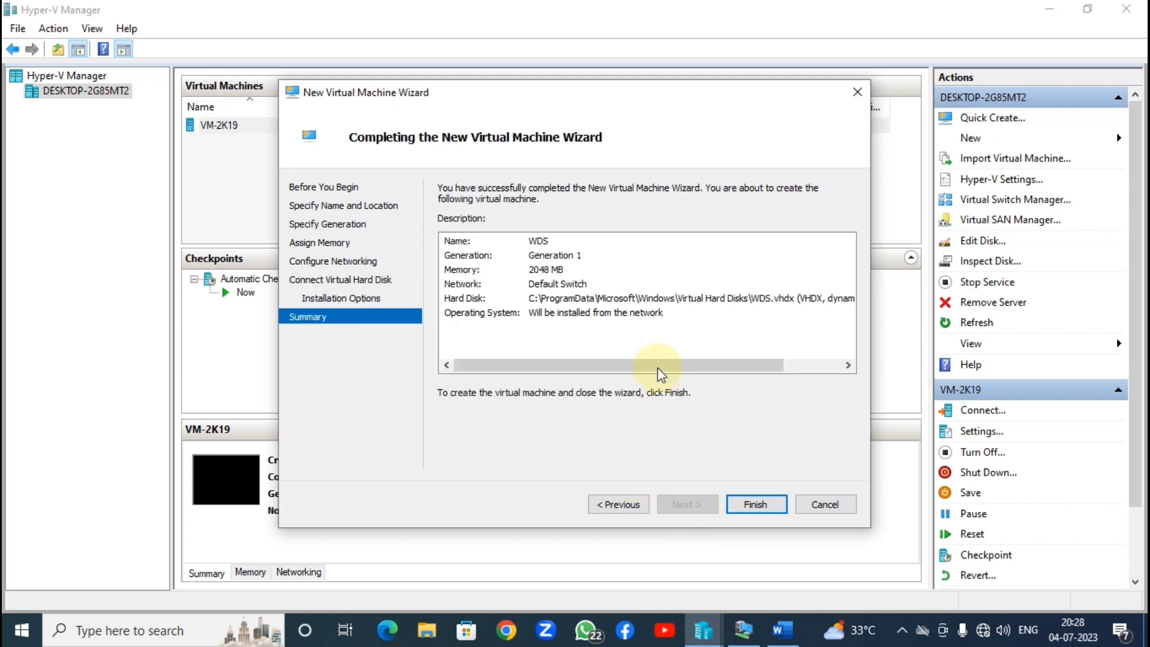
left_click_drag(531, 322, 583, 238)
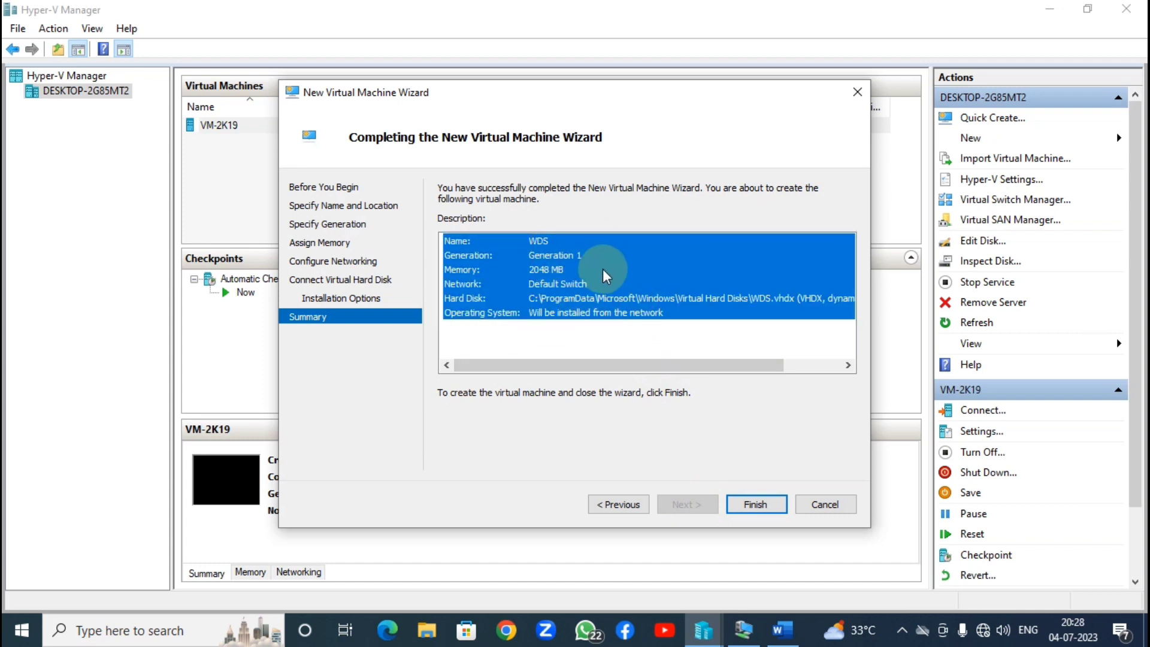
left_click(752, 502)
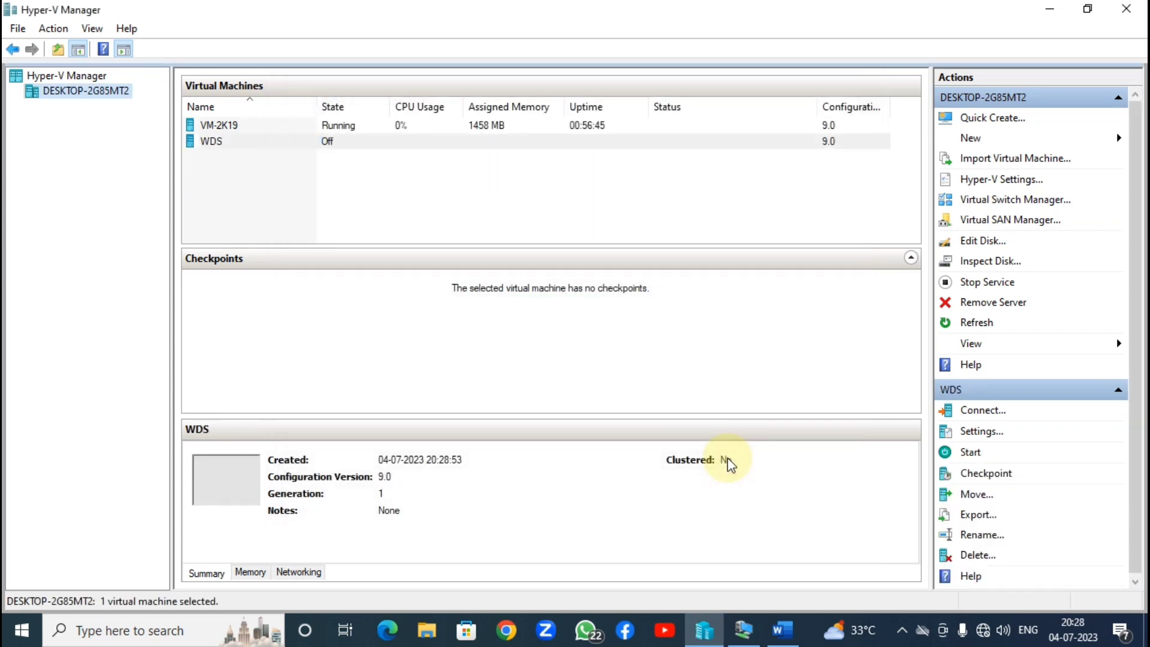
Step: Start the WDS virtual machine and connect to its console
left_click(239, 143)
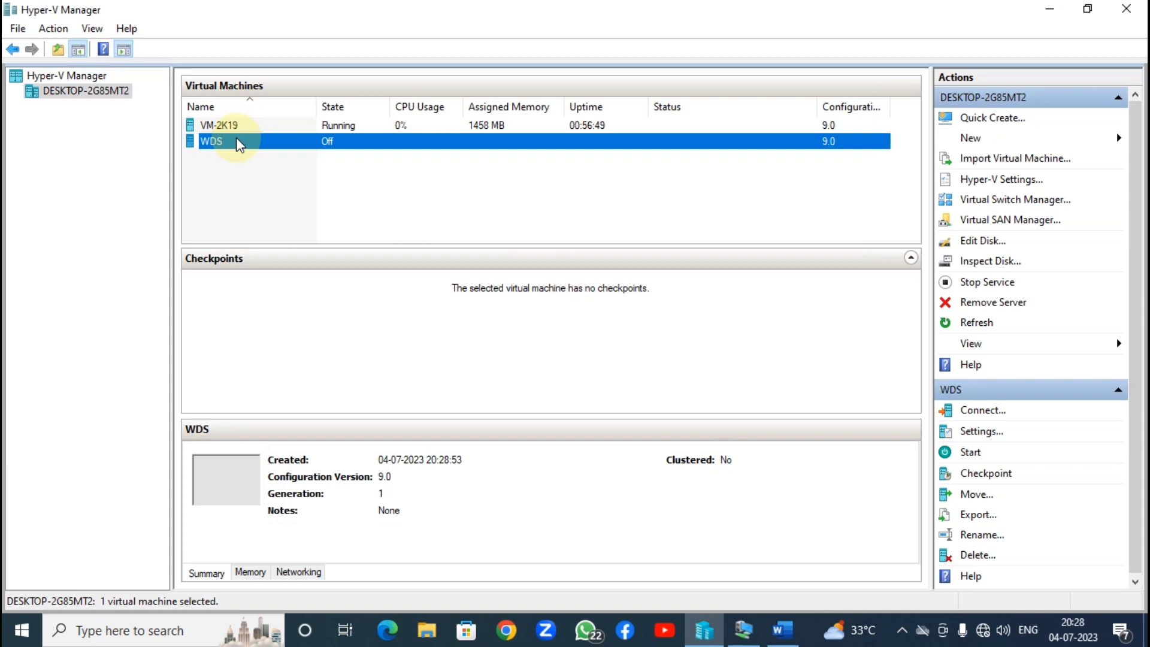
right_click(237, 140)
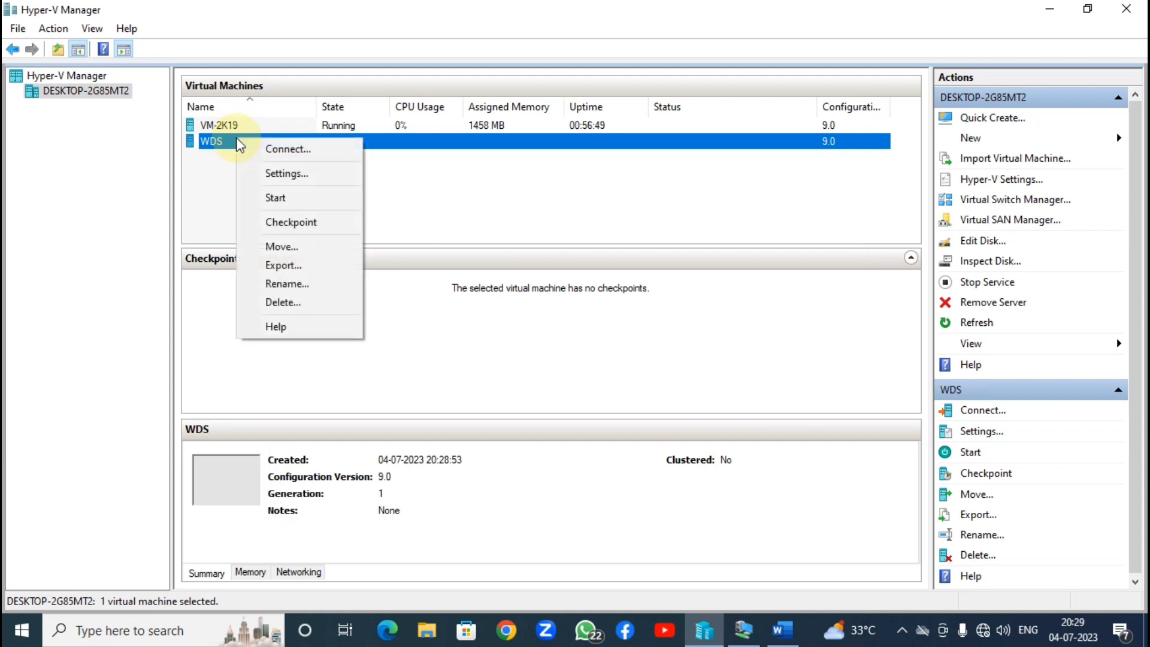
left_click(289, 198)
right_click(325, 141)
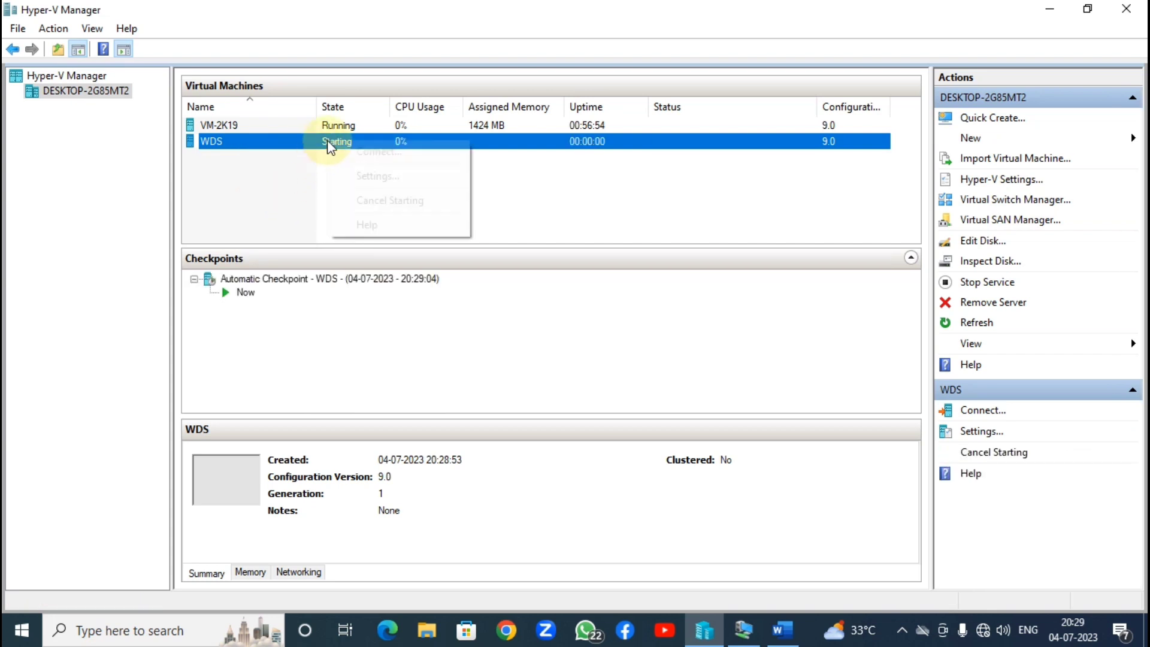
left_click(374, 152)
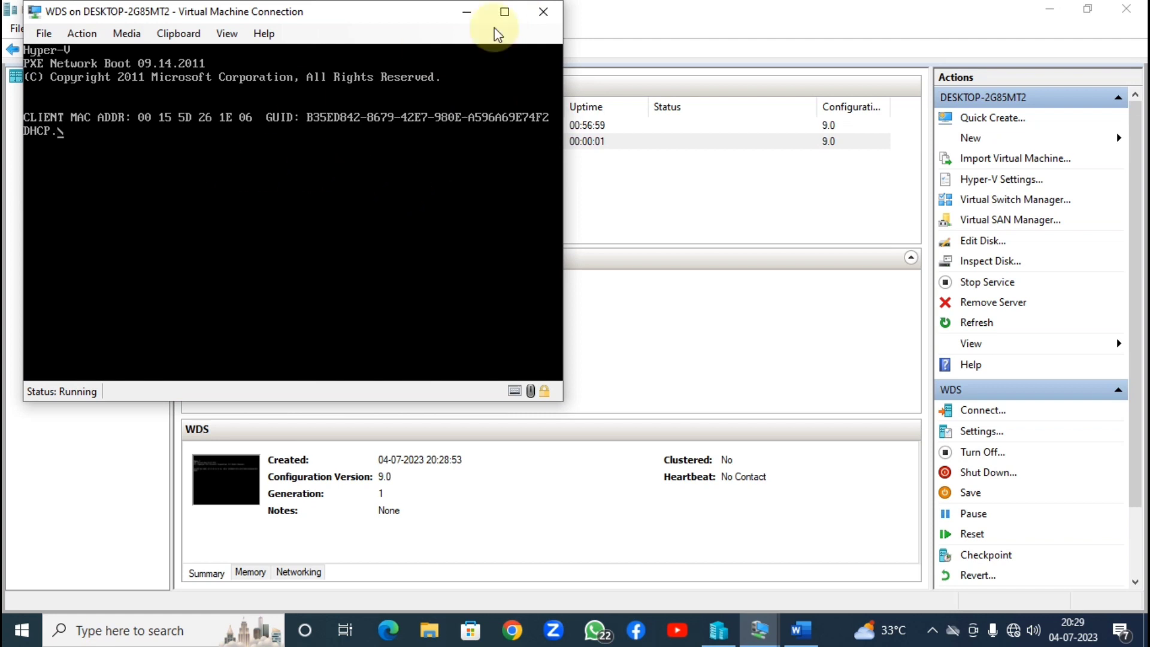
Step: Reset the WDS machine from the connection window's Action menu after the aborted PXE boot
left_click(505, 12)
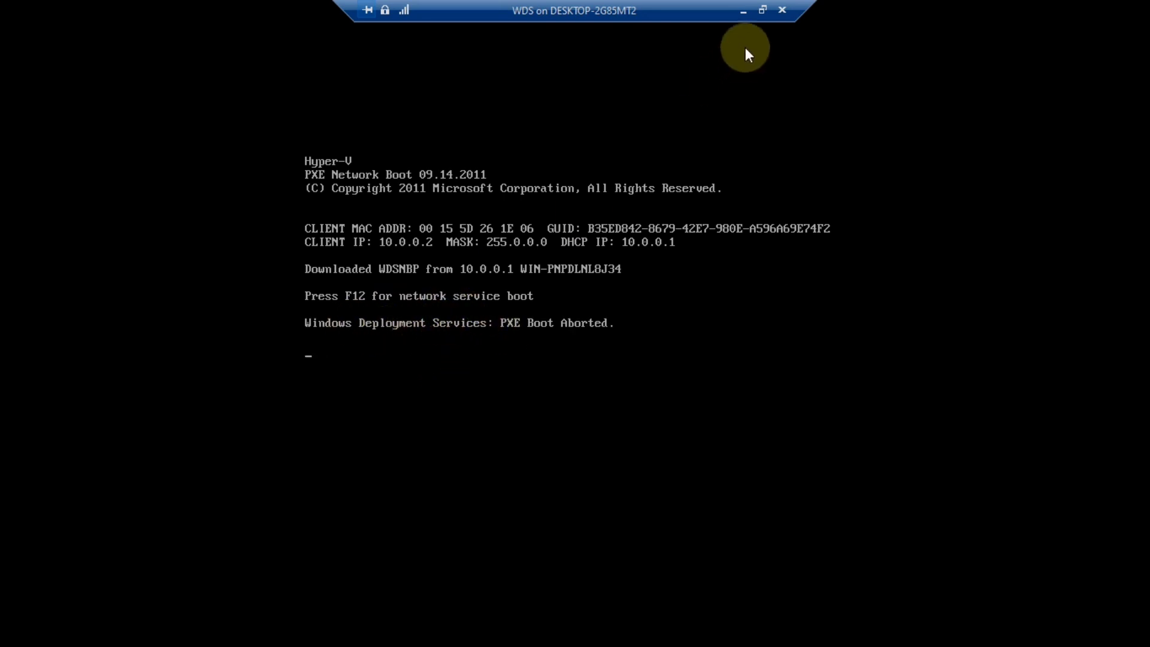
left_click(762, 10)
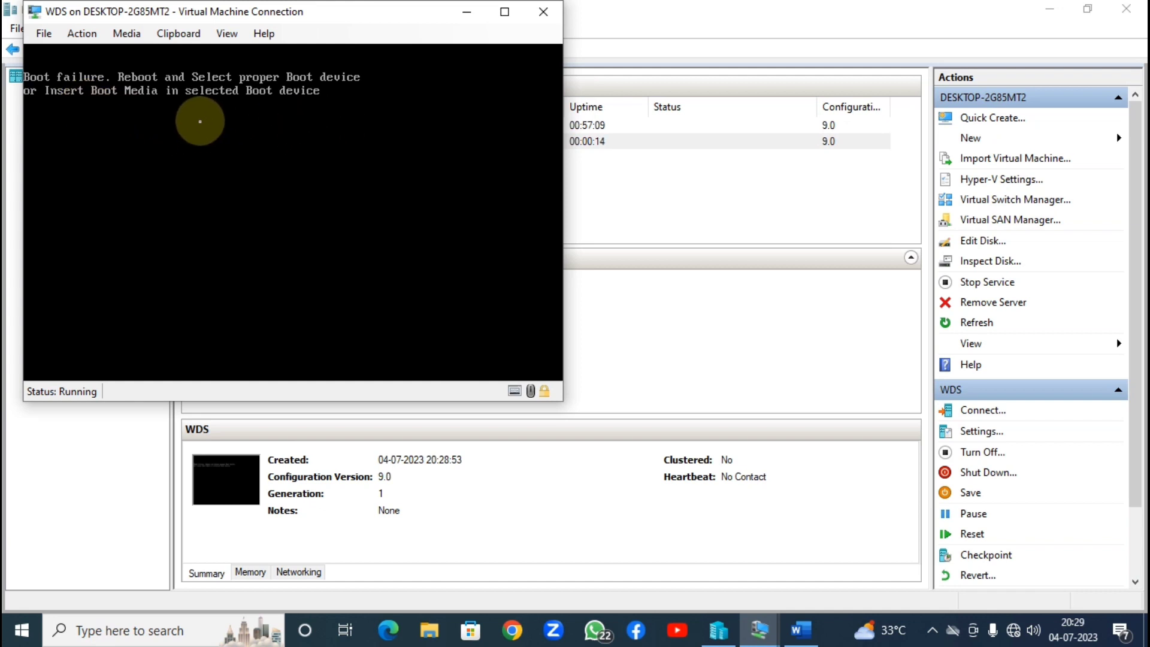
left_click(127, 37)
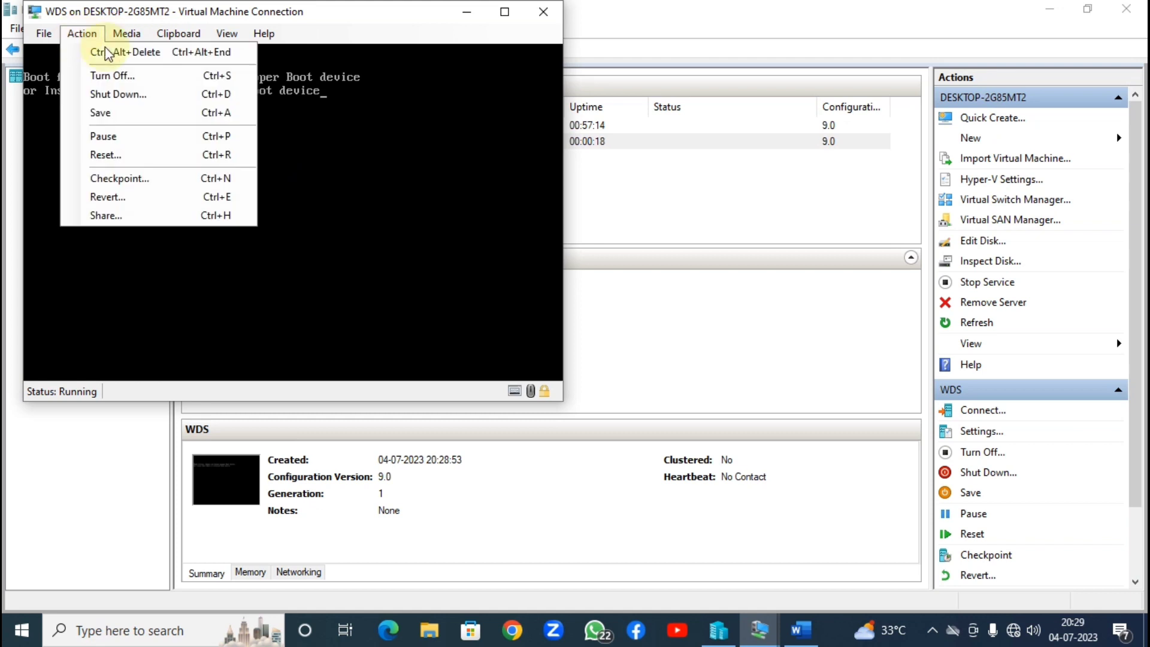
left_click(233, 151)
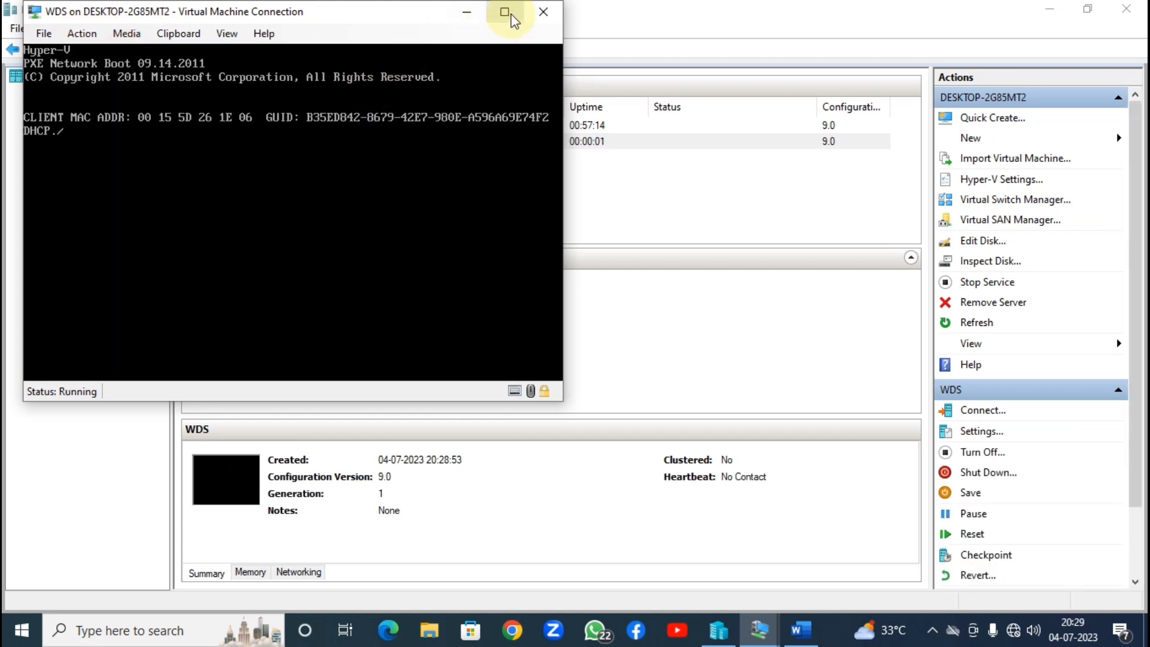
Step: Press F12 at the PXE prompt in the full-screen console, then minimize it while boot.wim loads
left_click(505, 11)
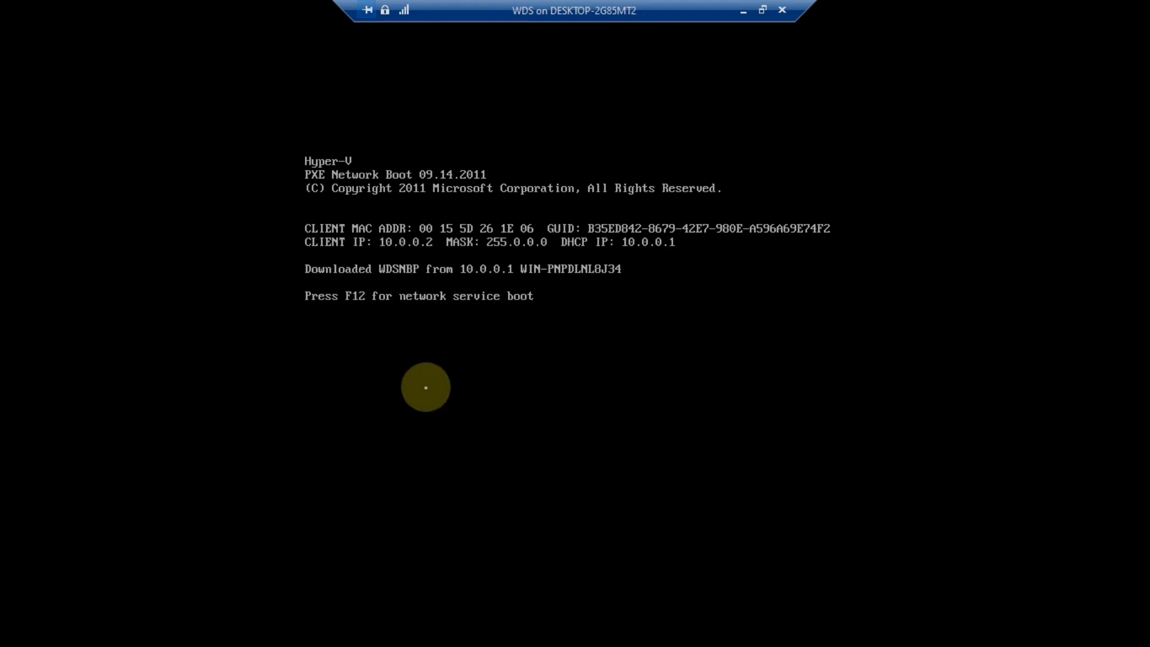
key("F12")
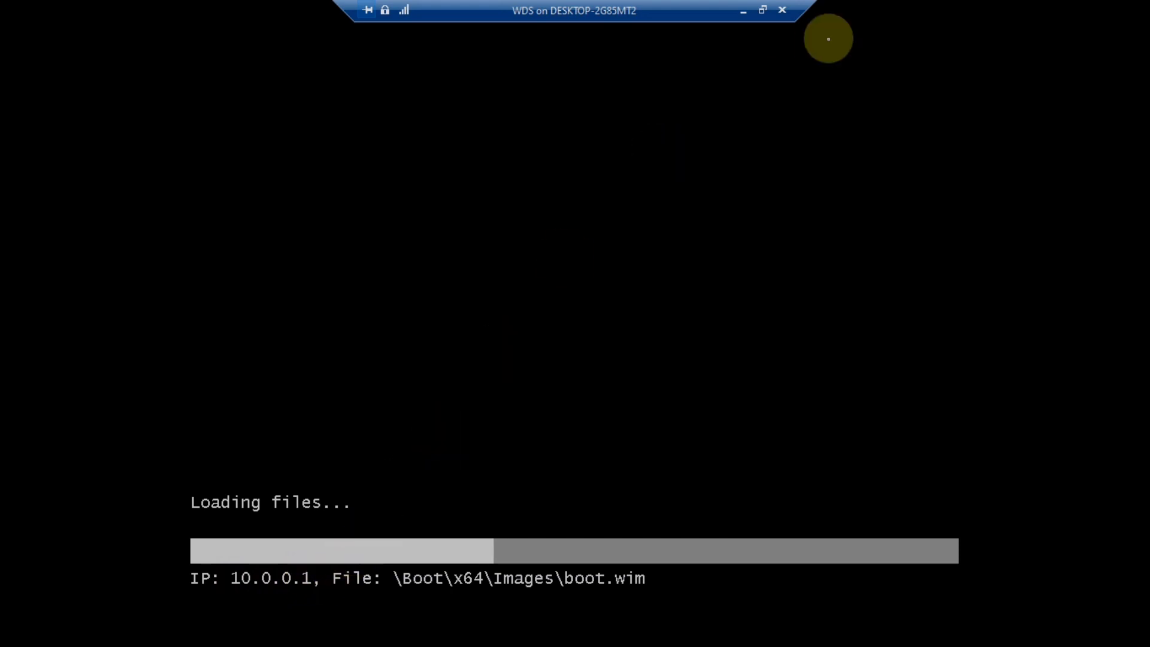
left_click(744, 12)
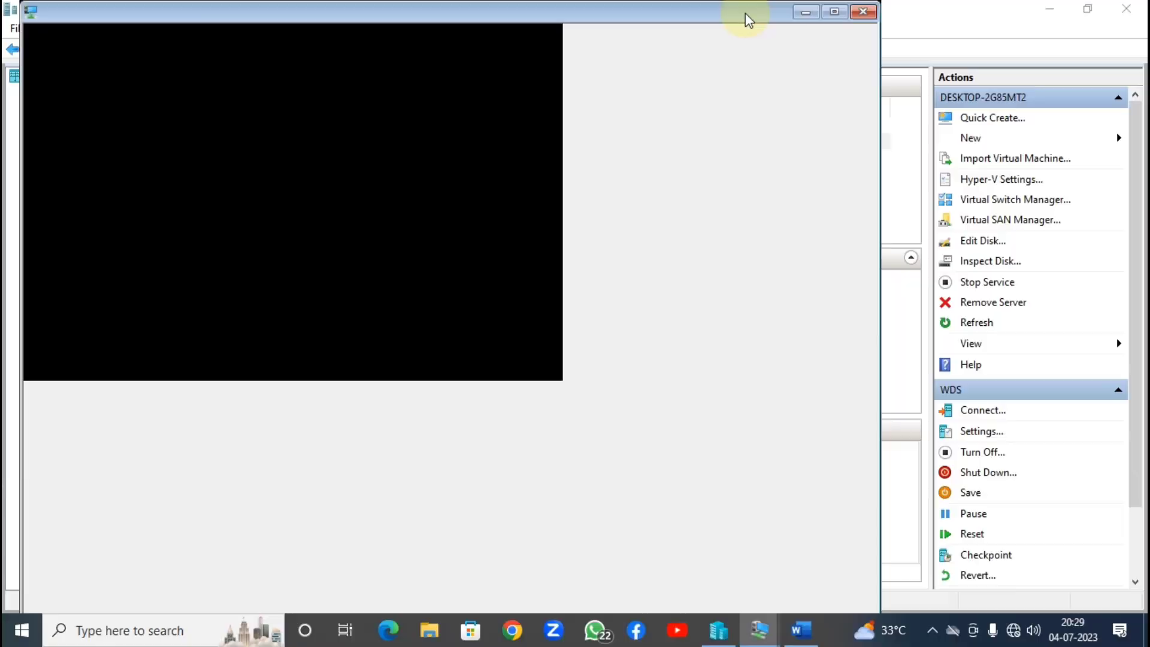
Step: Reconnect to the WDS virtual machine's console and maximize the connection window
left_click(236, 126)
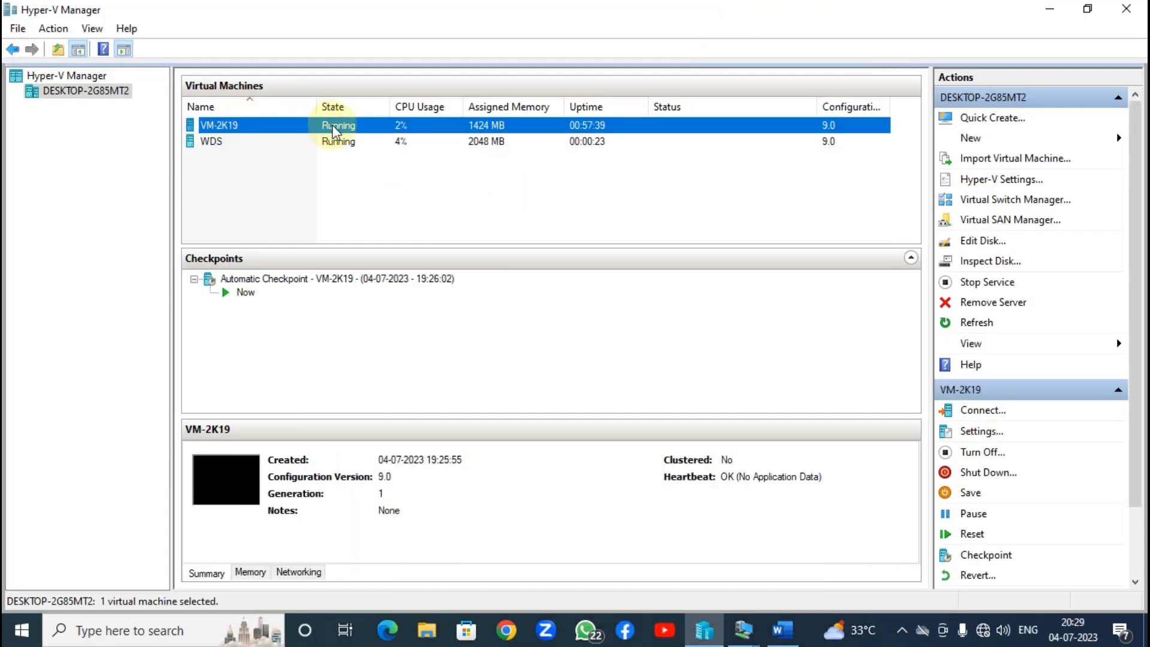
left_click(285, 142)
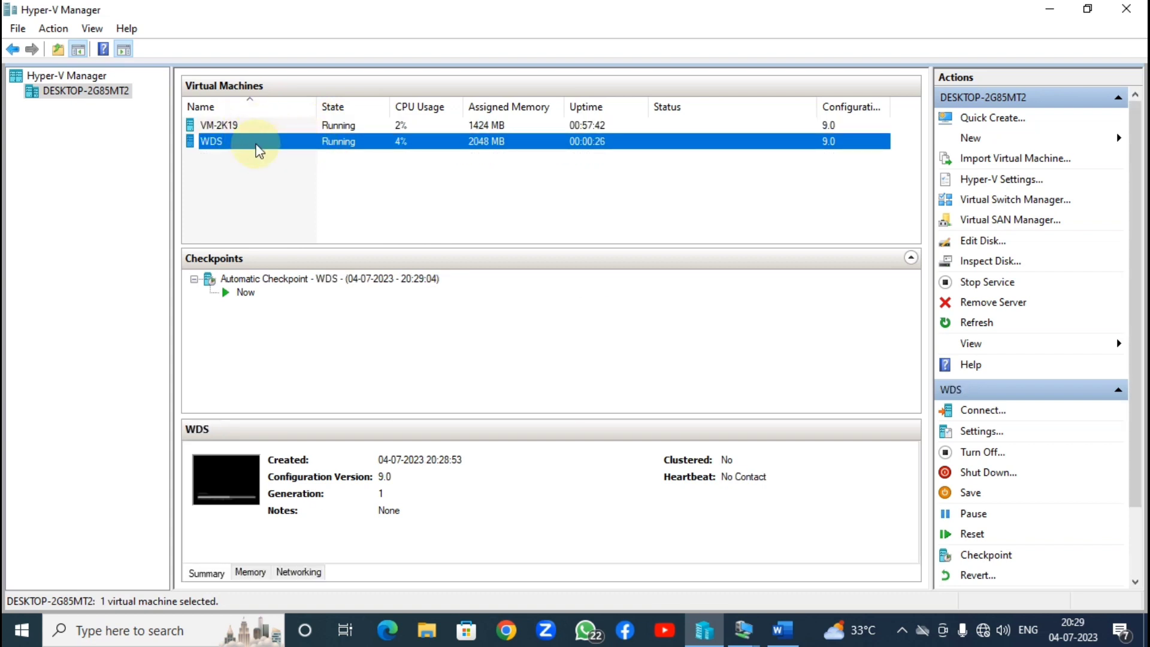
double_click(232, 481)
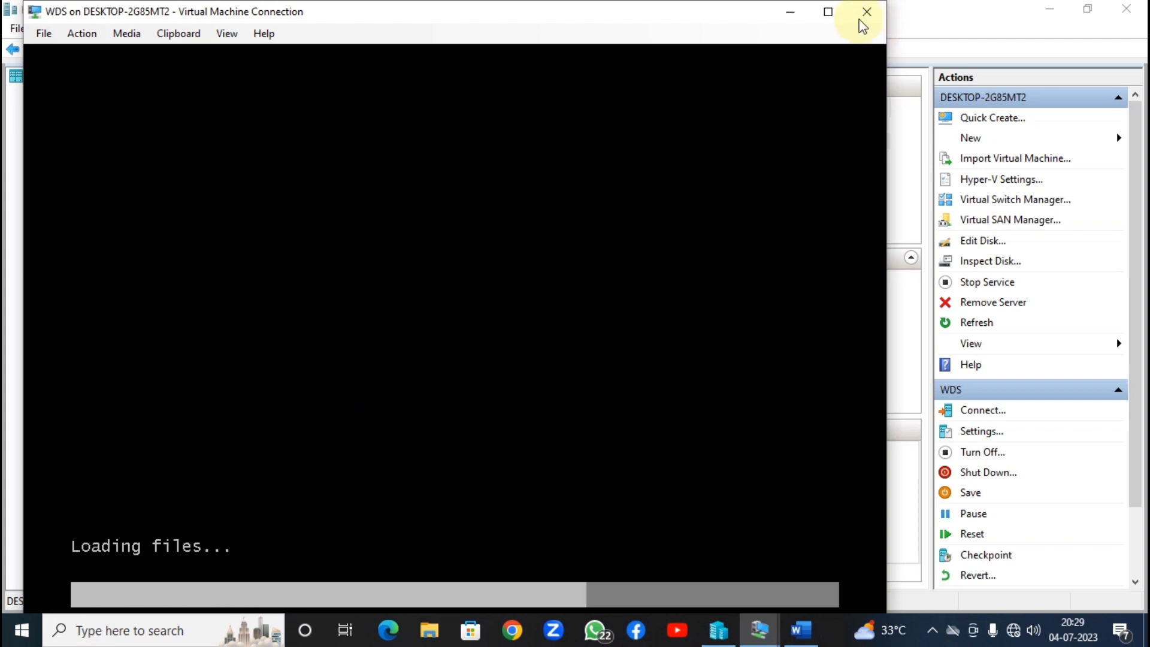
left_click(828, 12)
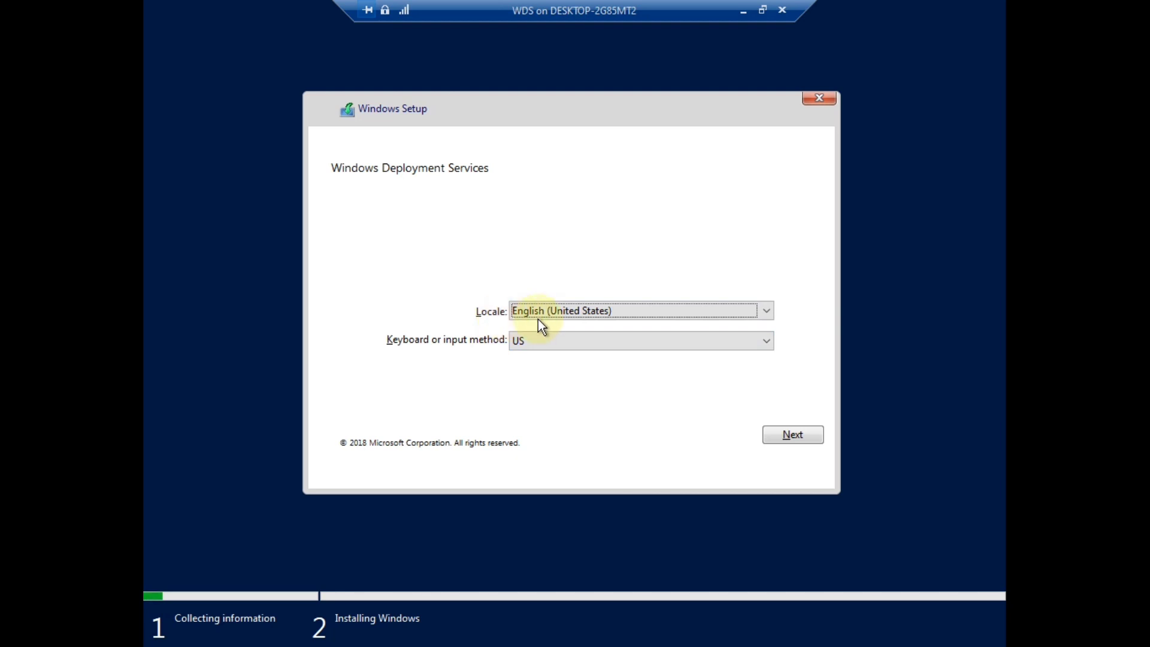
Step: At the WDS sign-in, set the user name to 'WIN-PNPDLNL8J34\', removing the mistyped account name
left_click(774, 436)
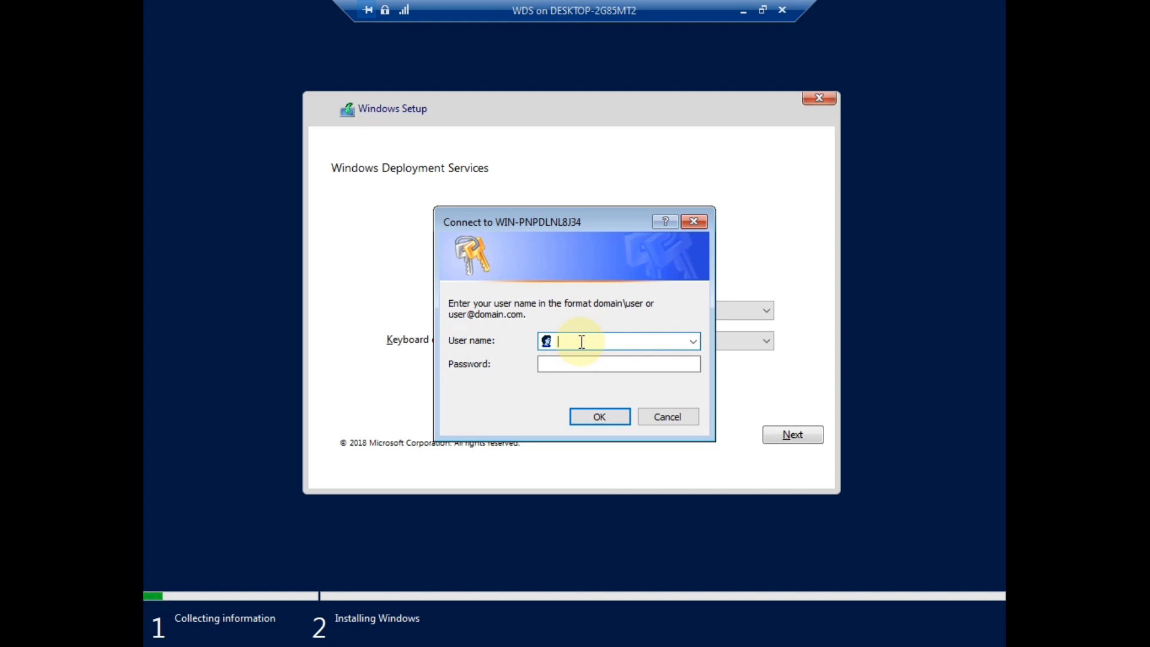
type("WIN-PNPDLNL8J34")
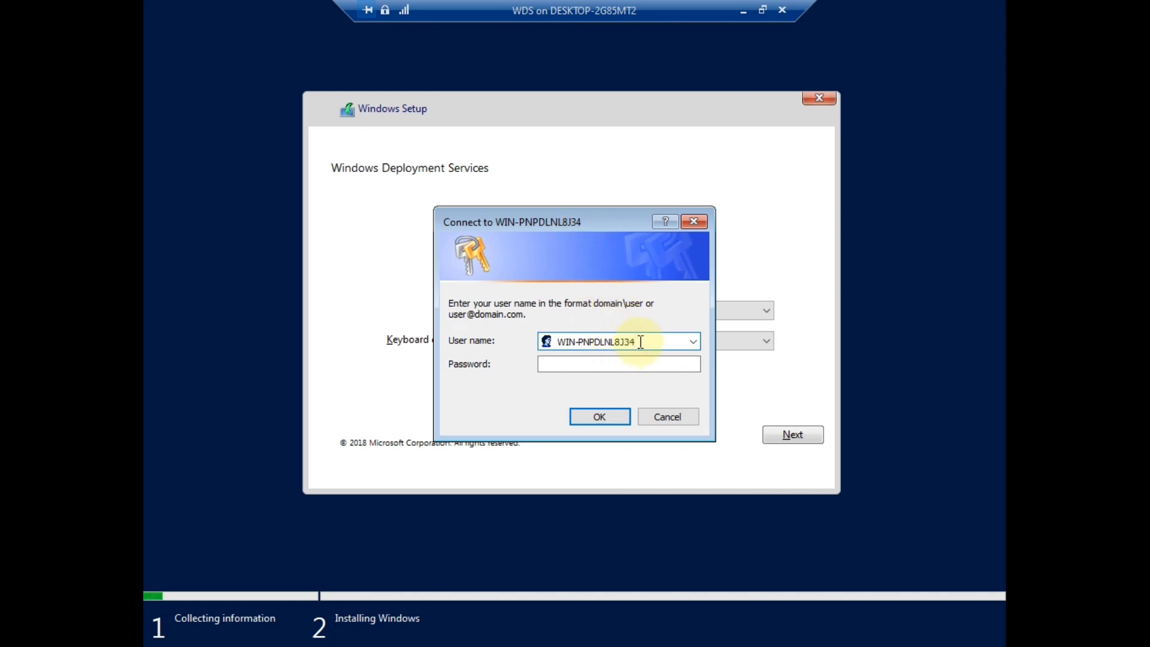
type("\\aDMINISTRATOR")
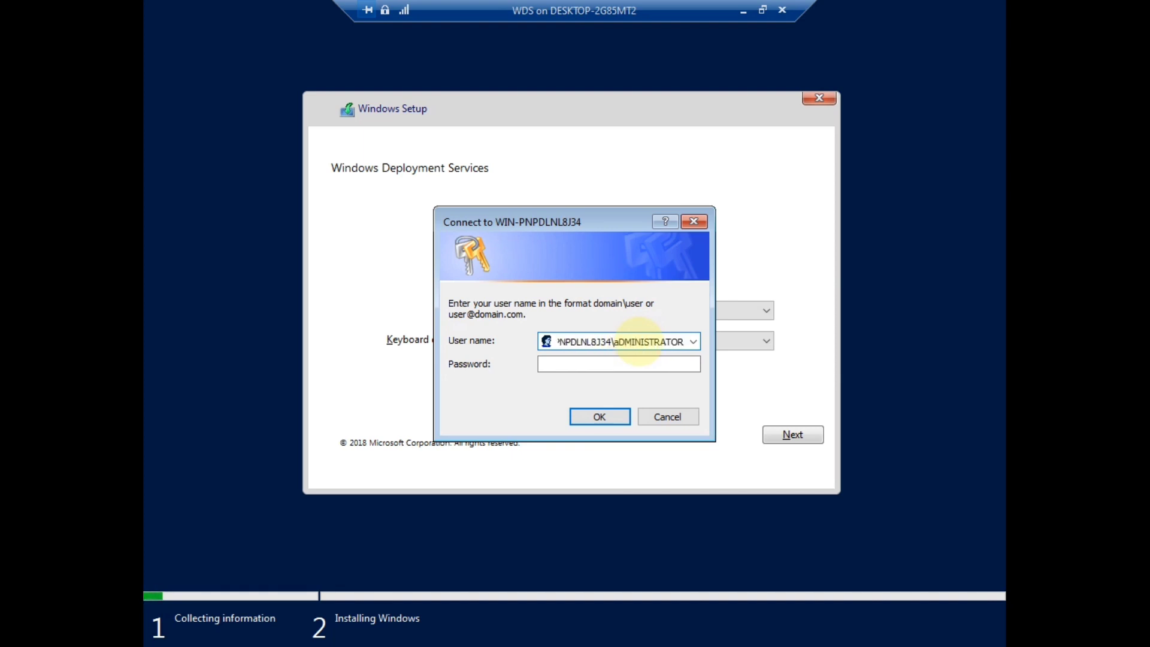
key("BackSpace")
key("BackSpace")
key("BackSpace")
key("BackSpace")
key("BackSpace")
key("BackSpace")
key("BackSpace")
key("BackSpace")
key("BackSpace")
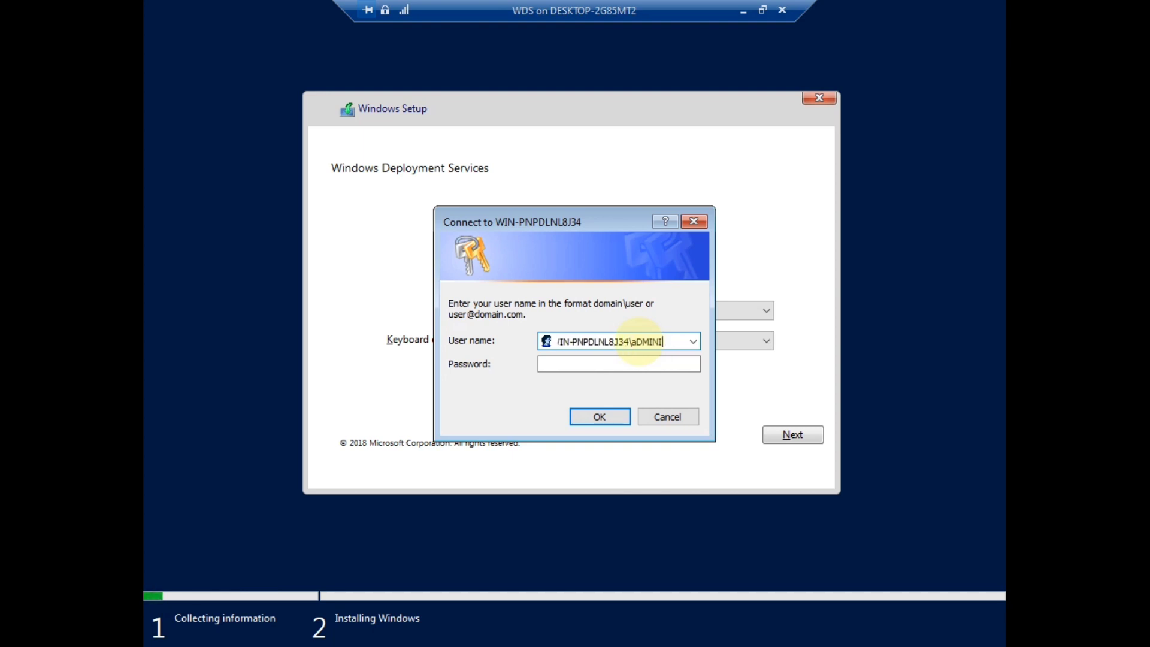
key("BackSpace")
key("BackSpace")
key("BackSpace")
key("BackSpace")
Step: Complete the user name as WIN-PNPDLNL8J34\Administrator and enter the account password
type("Administrator")
left_click(625, 363)
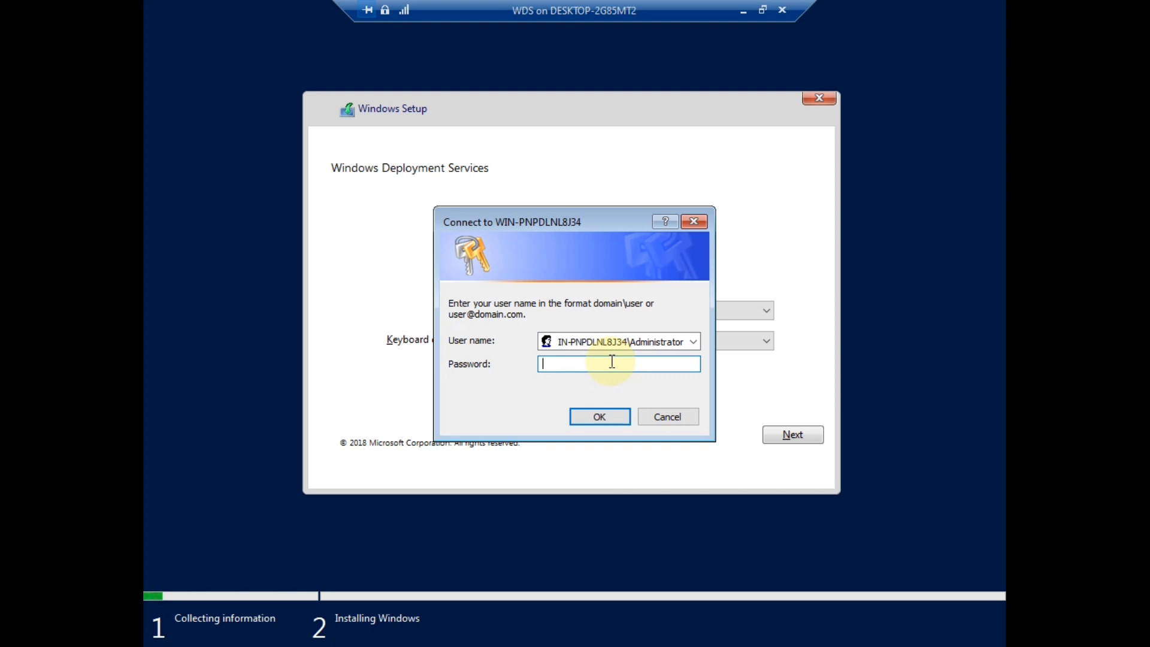
type("•••••••")
Step: Connect to WDS, choose the Windows Server 2019 SERVERDATACENTERCORE image, and target Drive 0's unallocated space
left_click(601, 417)
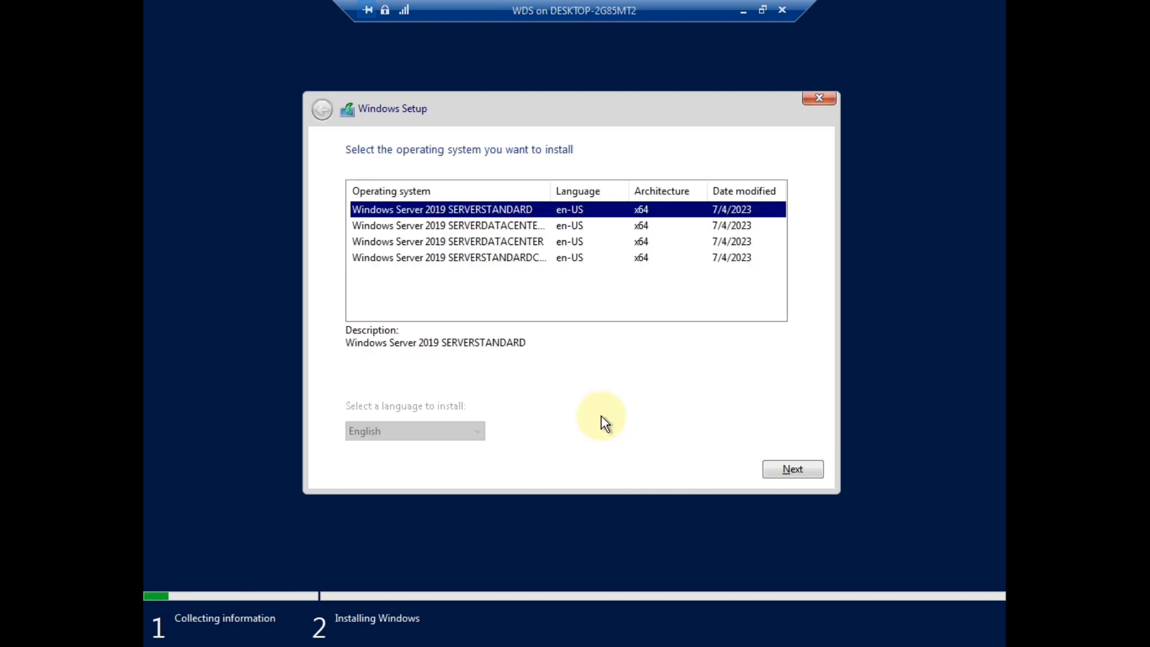
left_click(474, 225)
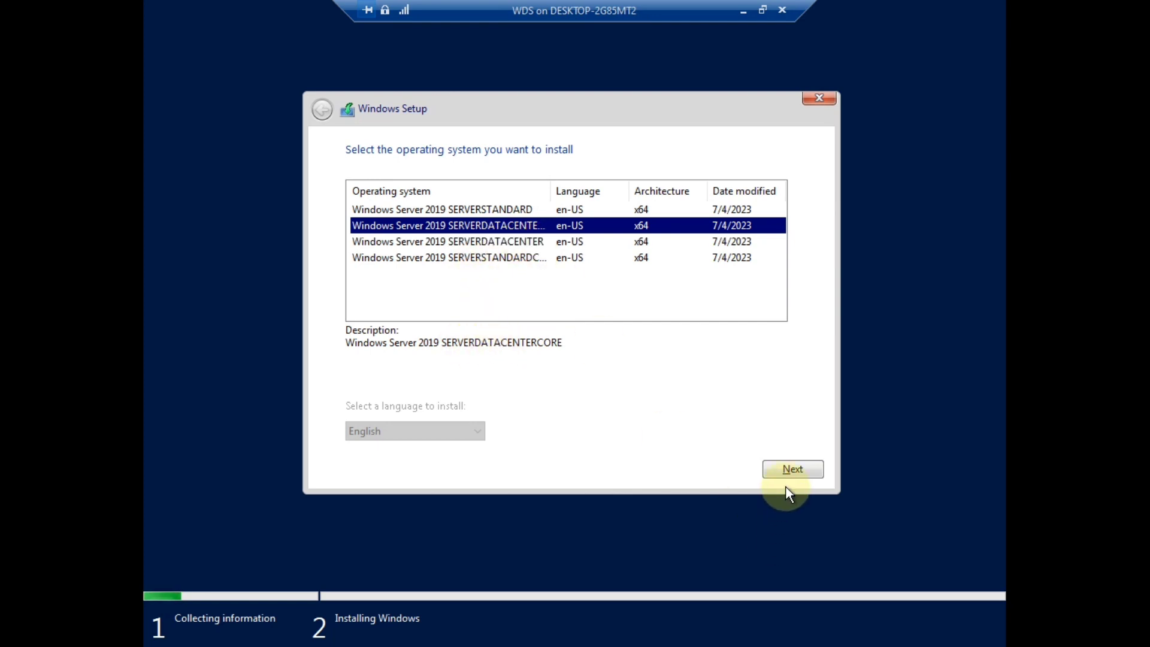
left_click(792, 471)
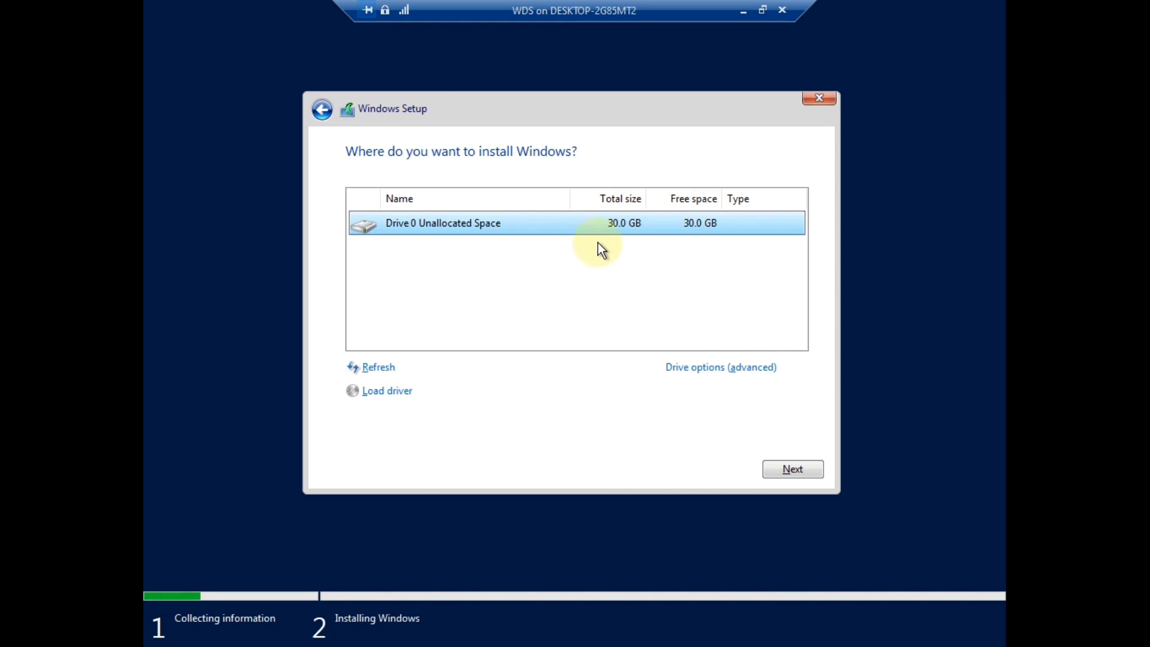
left_click(789, 470)
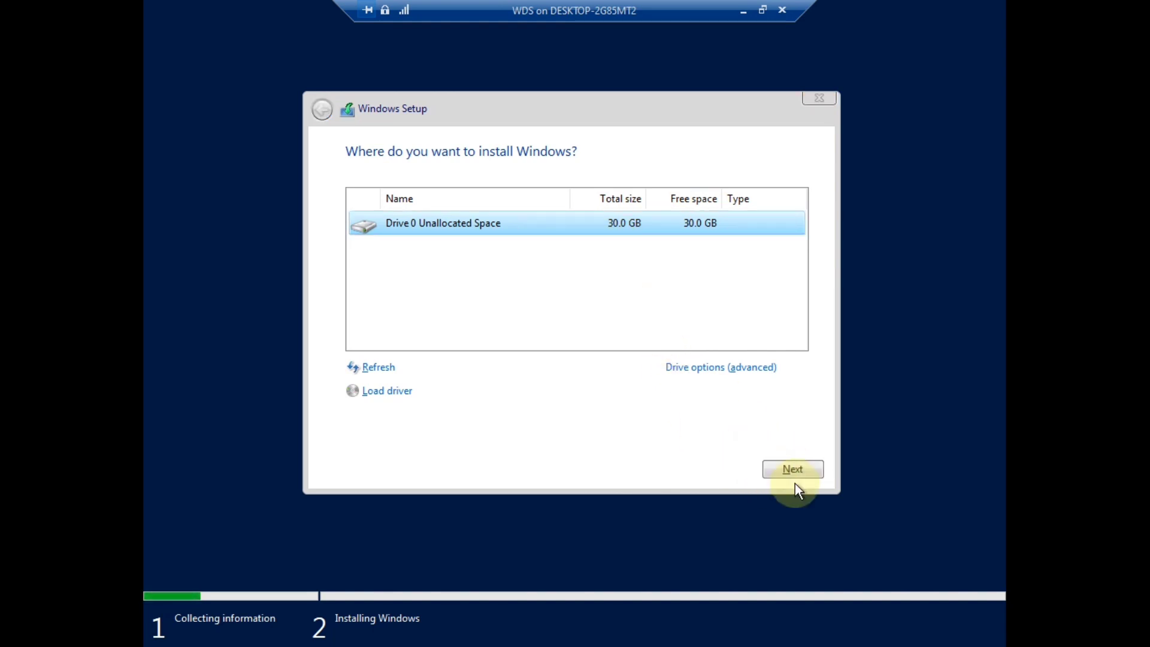
Step: Confirm Drive 0 as the target so Windows Setup begins copying and preparing files
left_click(794, 476)
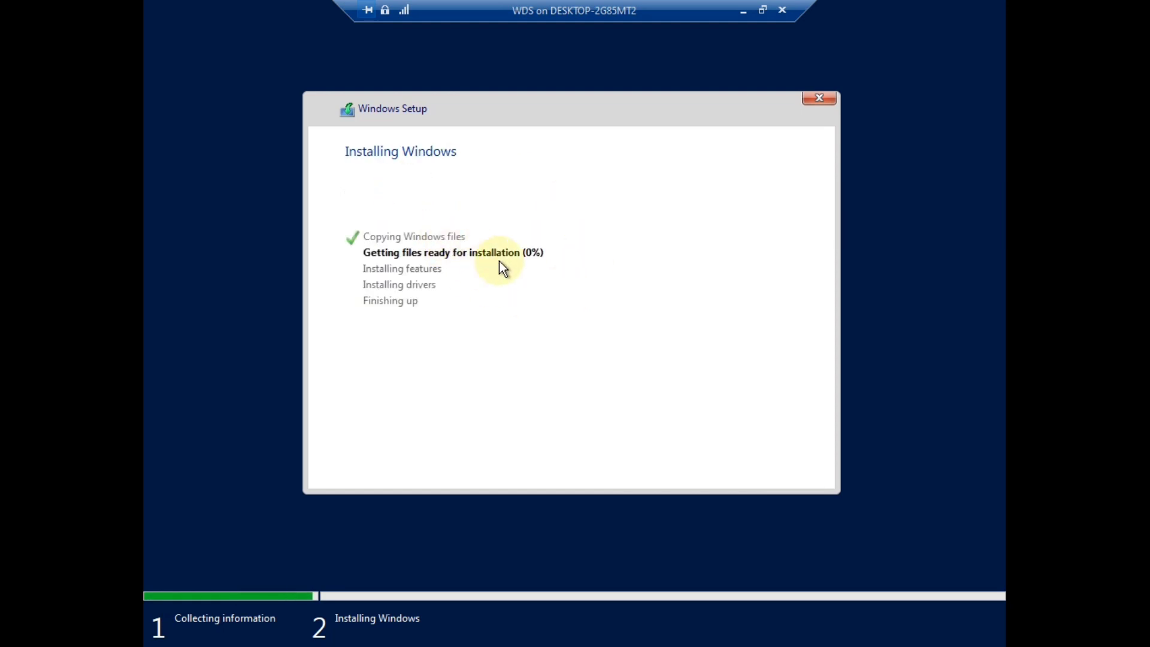